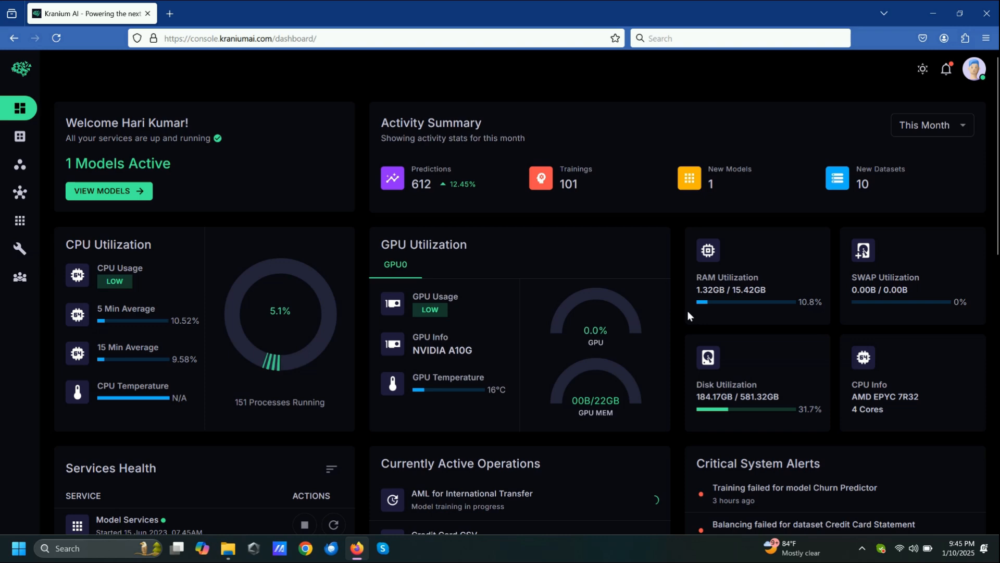
Review the dashboard's hardware utilization, services health, active operations, alerts, and model, dataset and app summaries.
scroll(682, 313, "down", 5)
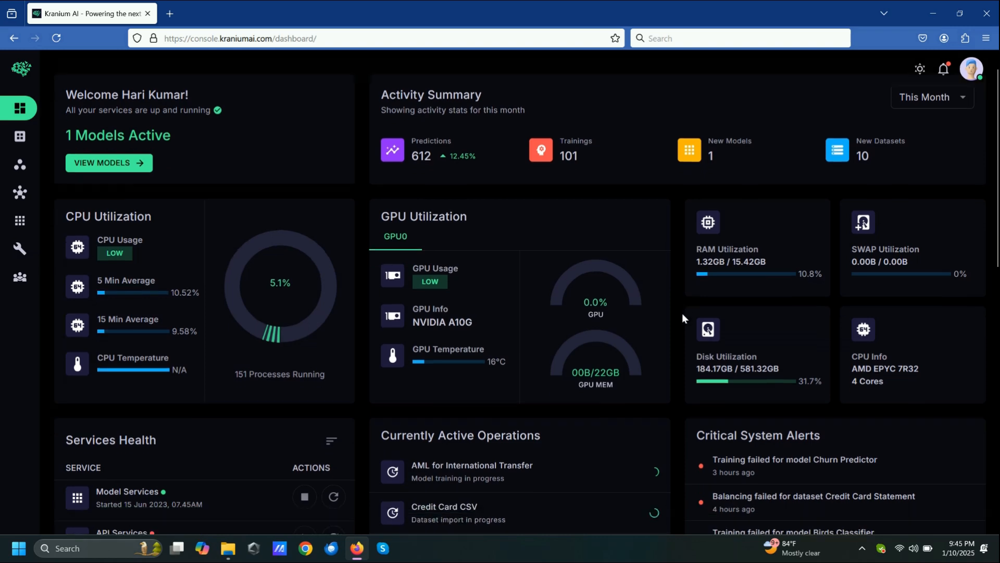
scroll(680, 314, "down", 8)
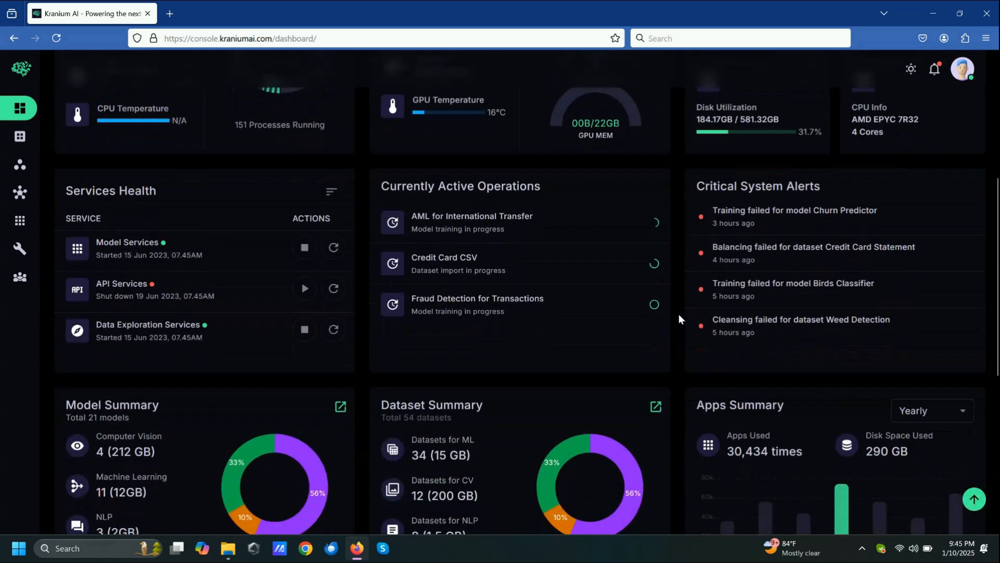
scroll(678, 313, "up", 12)
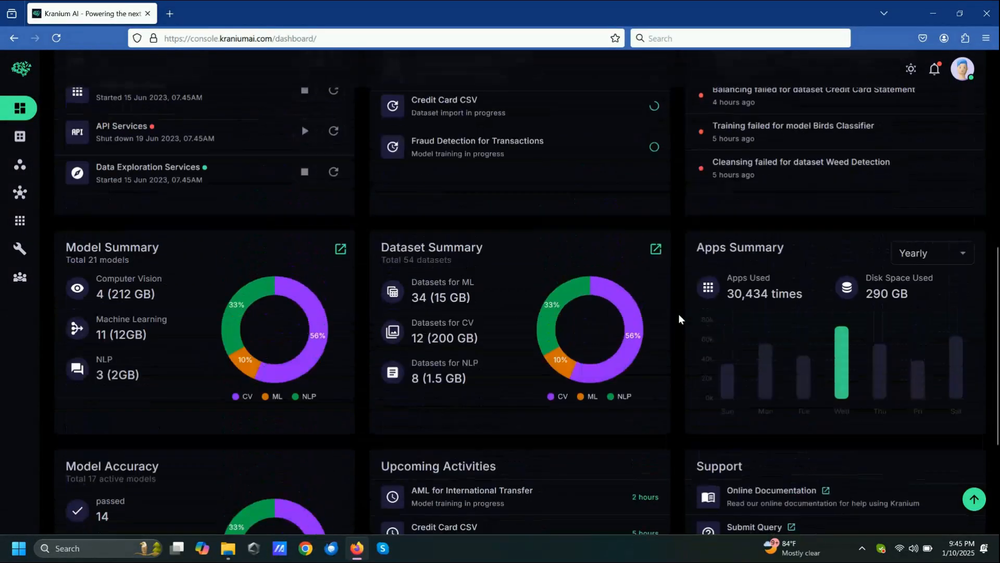
scroll(678, 319, "up", 1)
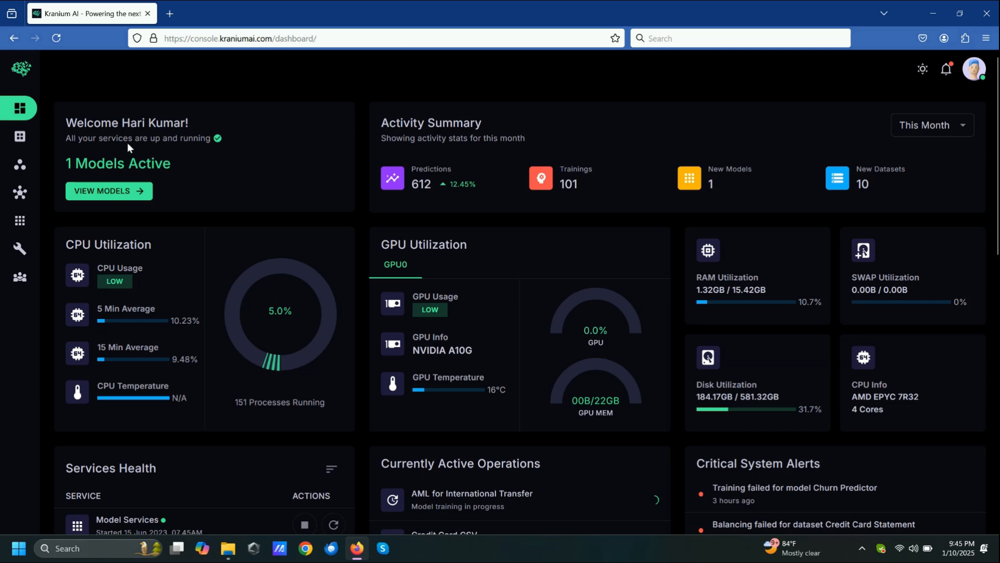
Start importing a new dataset of type Text/Tabular data for Machine Learning (ML).
left_click(37, 148)
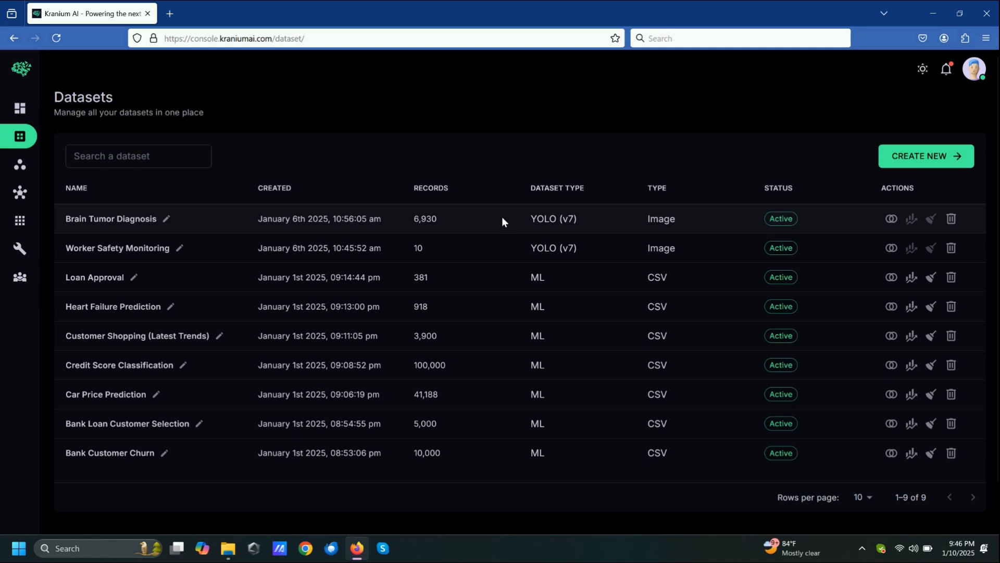
left_click(896, 165)
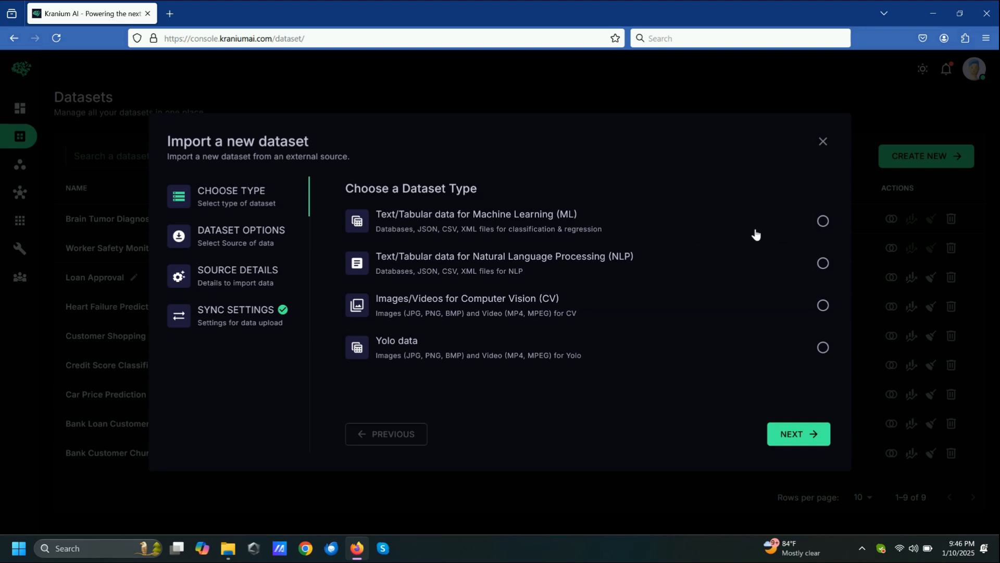
left_click(823, 222)
left_click(800, 433)
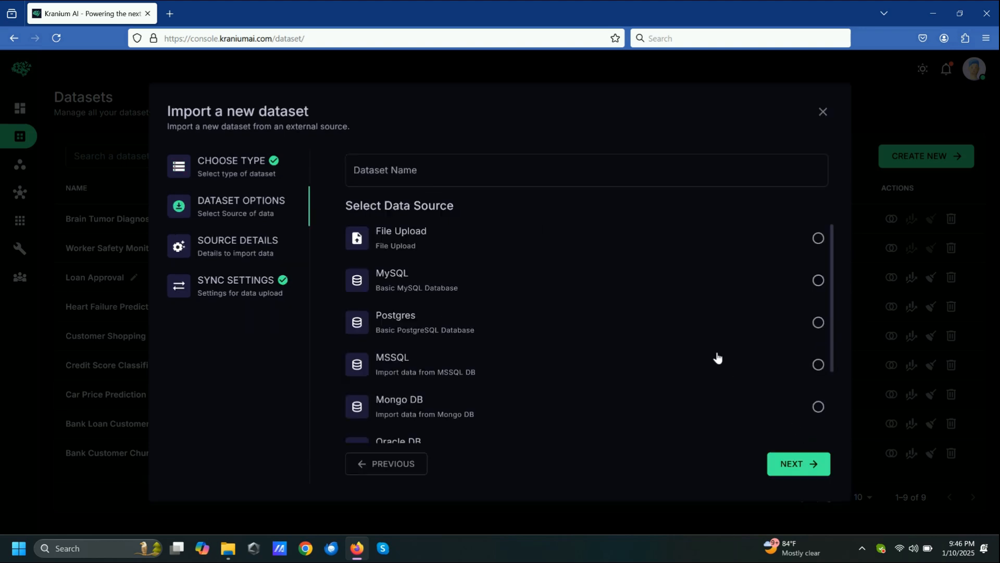
Name the dataset "Bank Customer Selection for Marketing" and set File Upload as its data source.
left_click(484, 174)
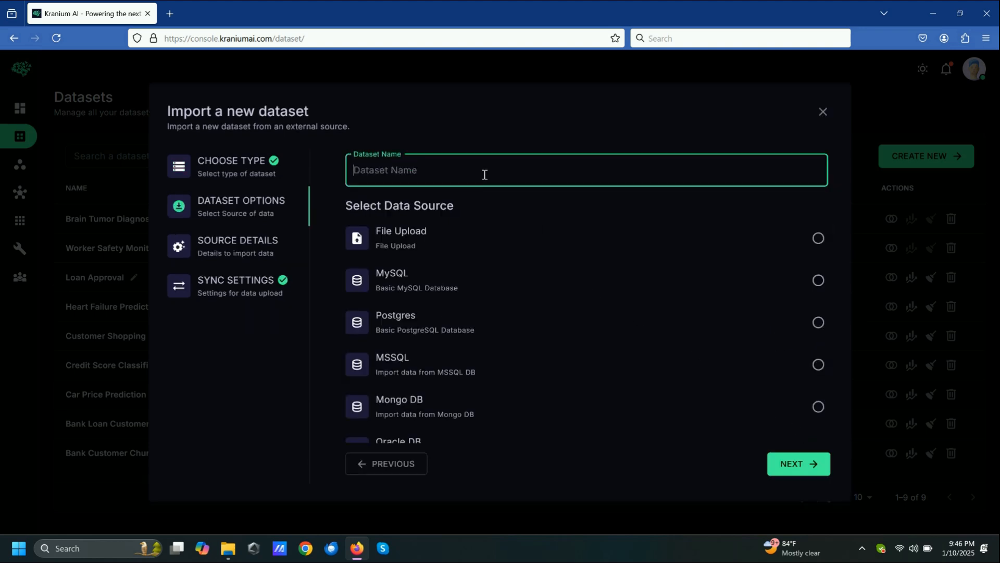
type("Bank Customer Selection f")
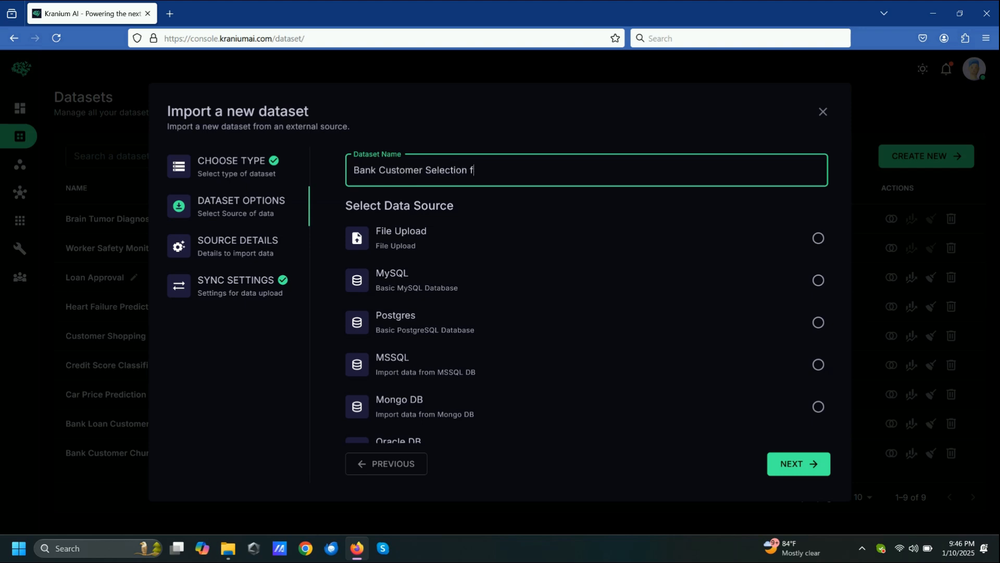
type("or Marketing")
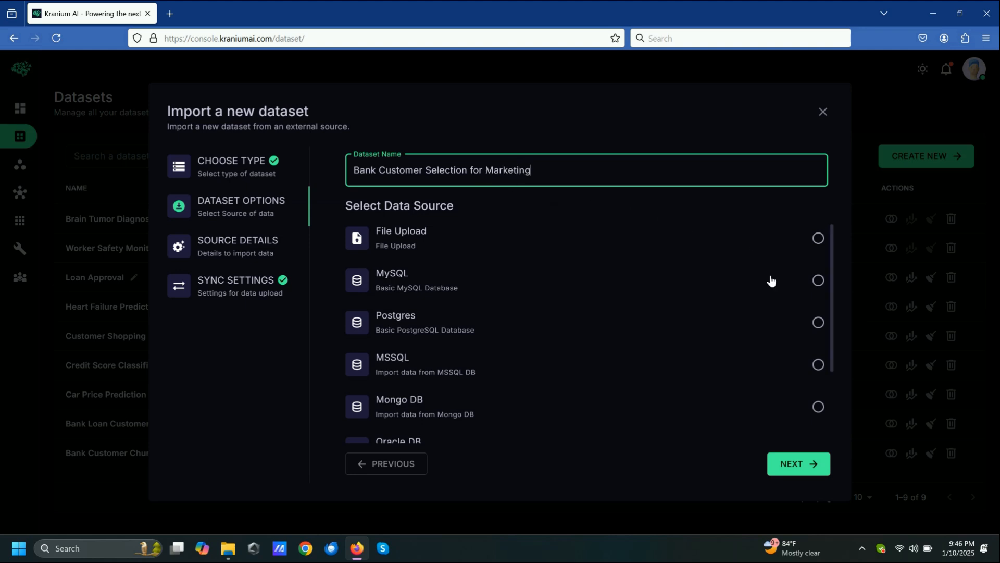
scroll(771, 282, "down", 2)
scroll(771, 281, "up", 2)
left_click(819, 239)
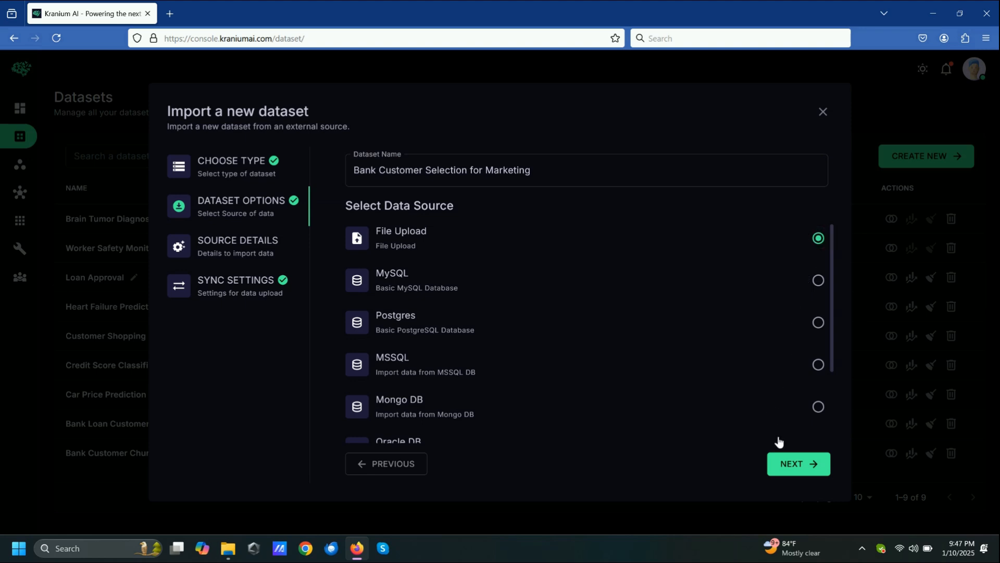
left_click(792, 464)
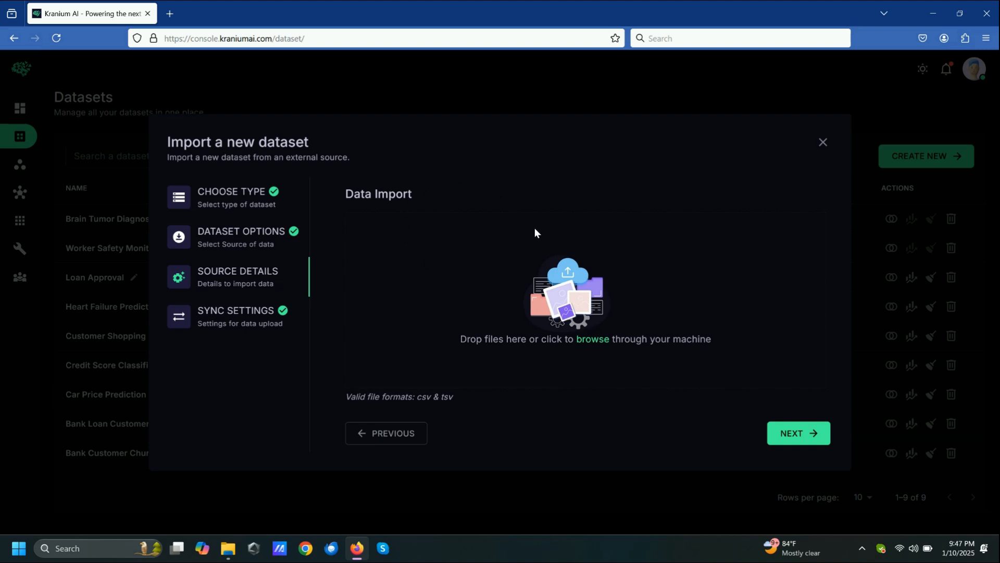
Upload the bank-marketing-data CSV file from the Desktop data folder as the dataset's source.
left_click(591, 345)
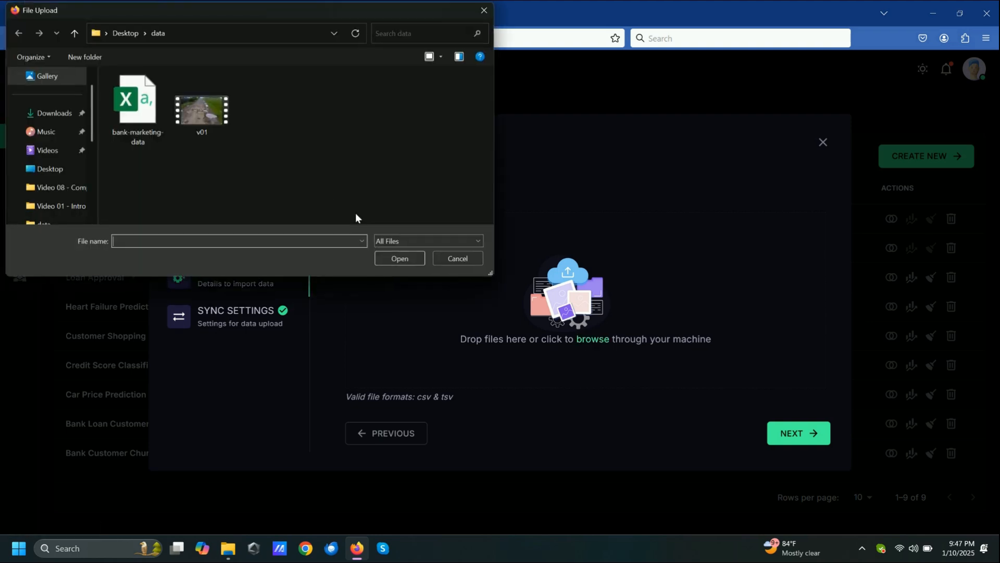
left_click(145, 119)
double_click(145, 119)
left_click(452, 424)
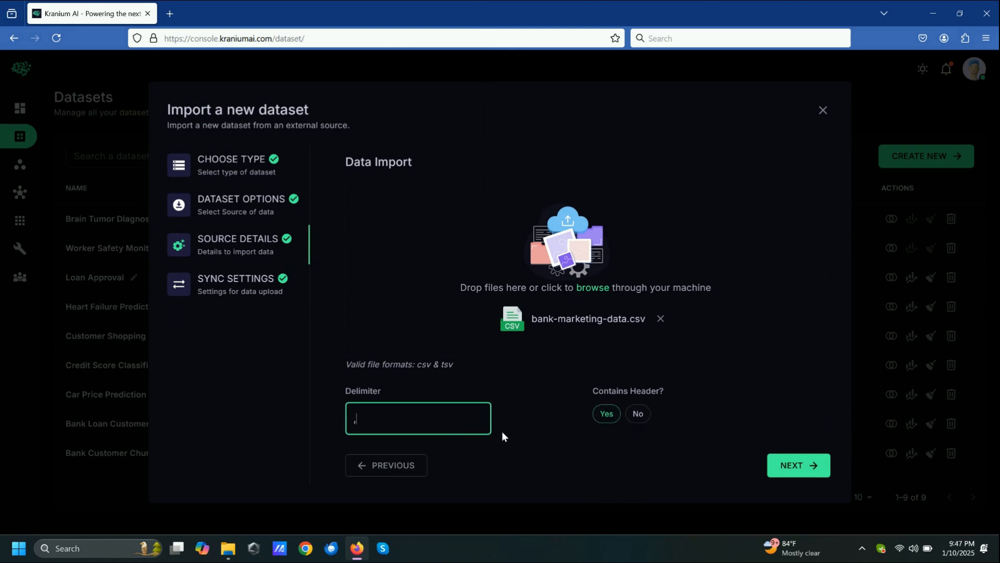
left_click(577, 444)
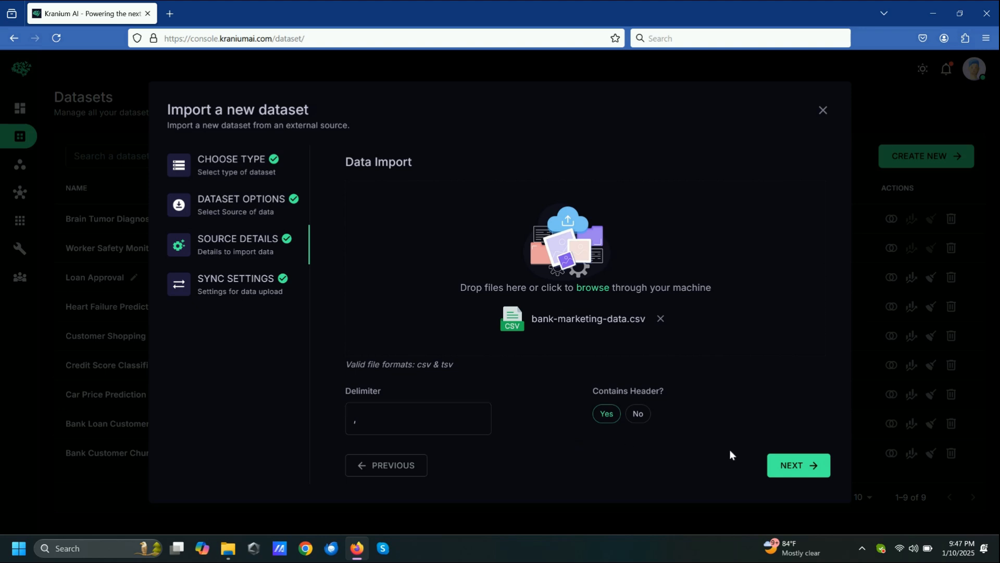
Disable data synchronization for the new dataset and finish the import.
left_click(794, 465)
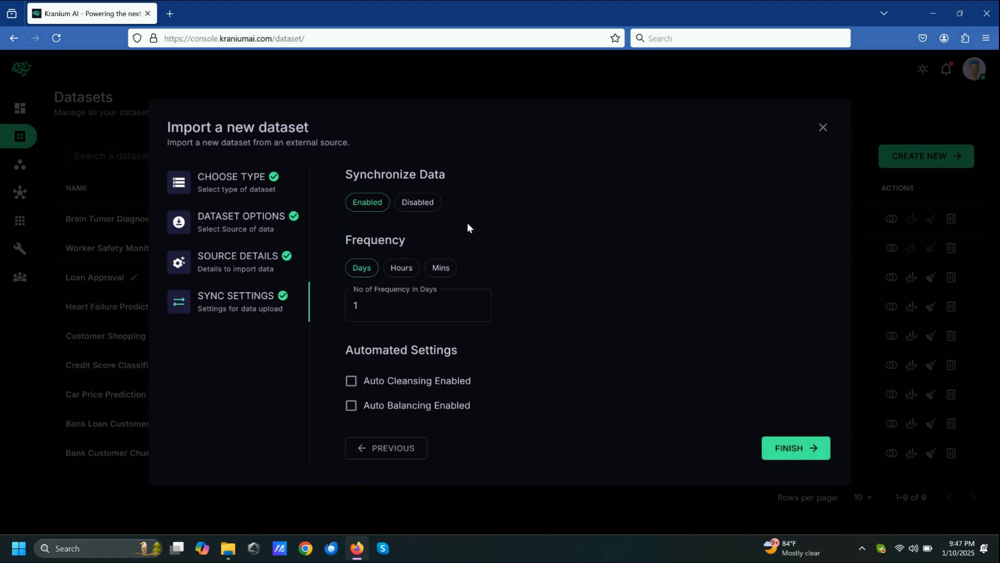
left_click(428, 210)
left_click(792, 450)
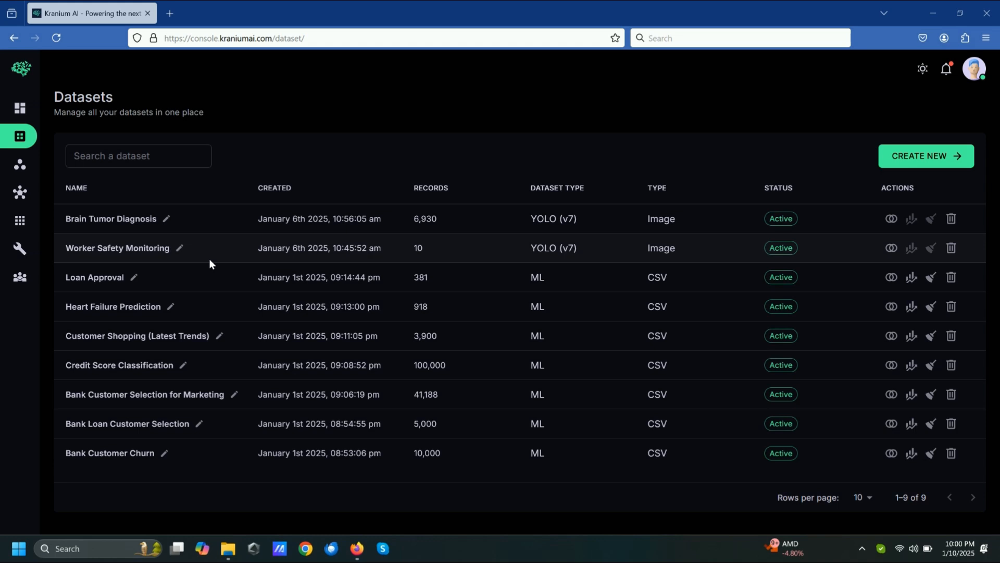
Open the Bank Customer Selection for Marketing dataset and review its basic information, including data columns, bar plot, target info and activity timeline.
left_click(177, 395)
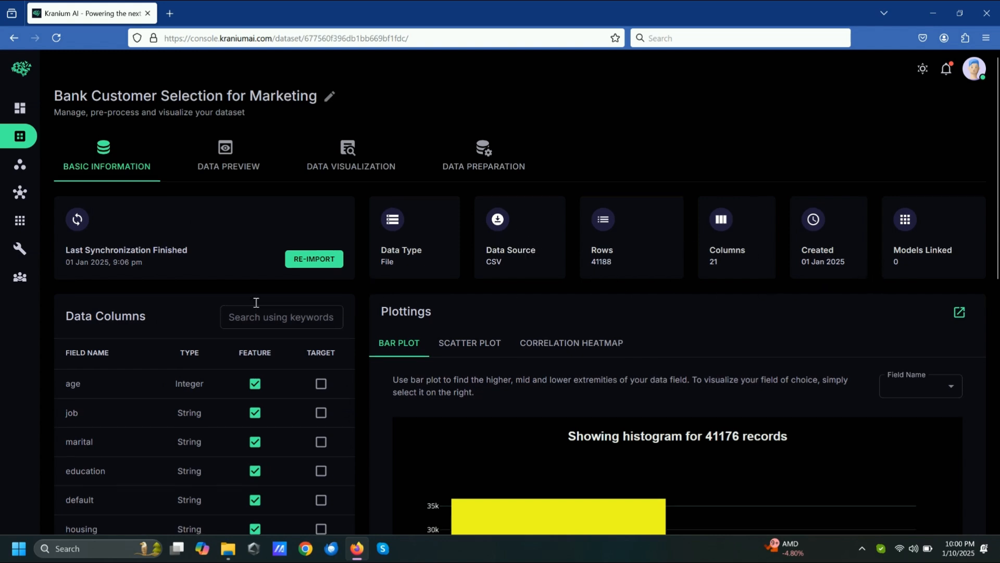
scroll(255, 302, "down", 3)
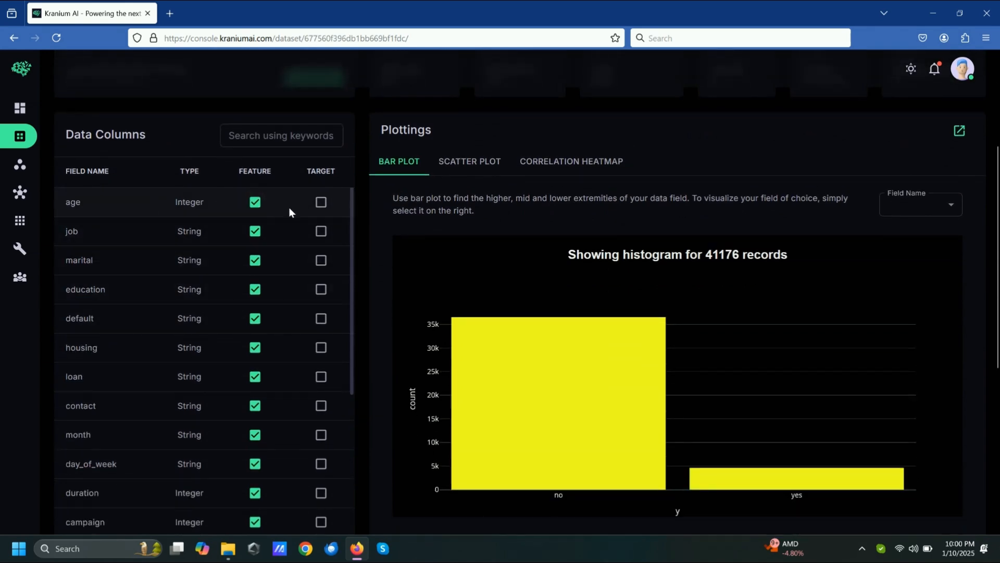
scroll(469, 228, "down", 1)
scroll(469, 227, "down", 2)
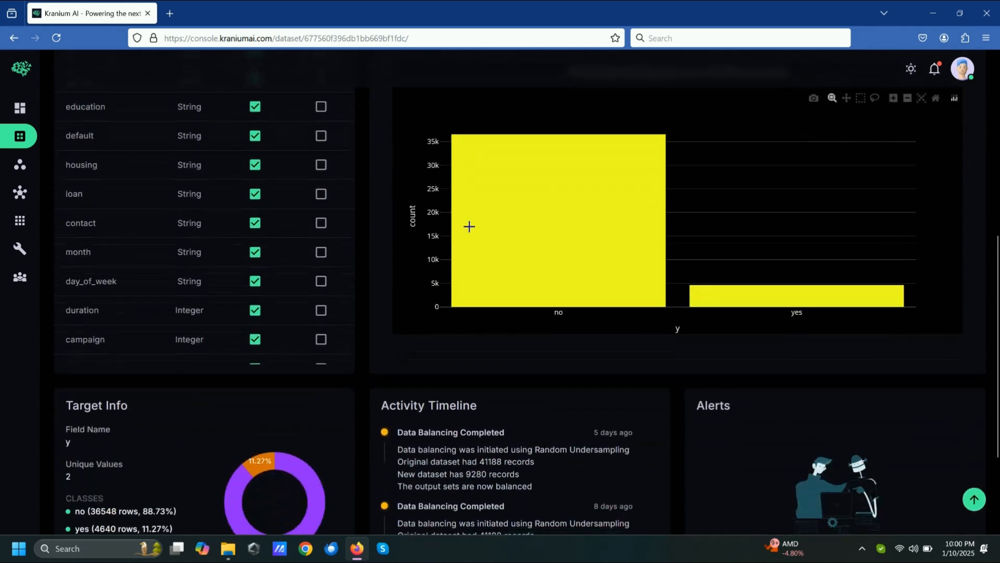
scroll(469, 226, "down", 1)
scroll(469, 226, "up", 8)
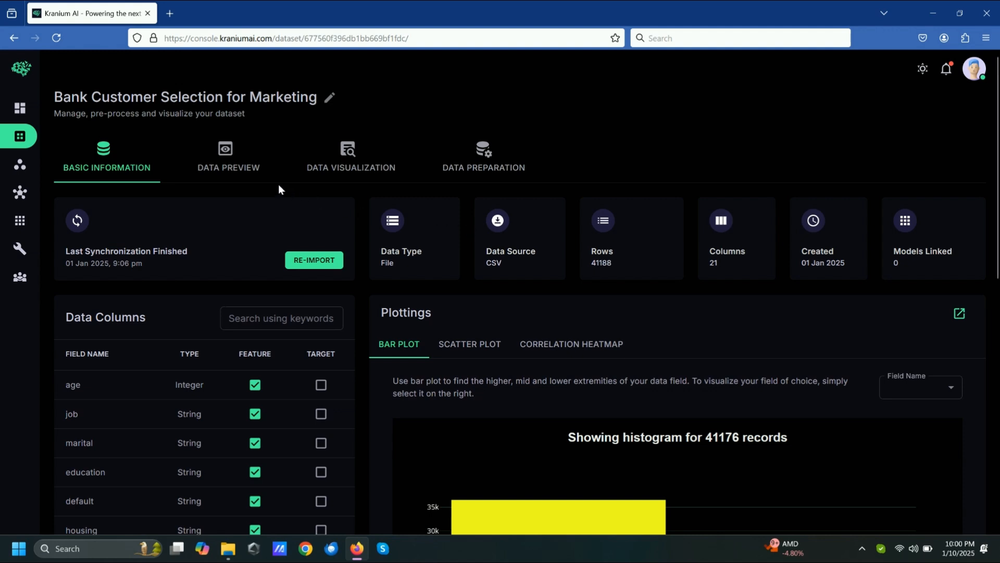
In the dataset's data preview, sort the records by age ascending and hide the housing and loan columns.
left_click(248, 174)
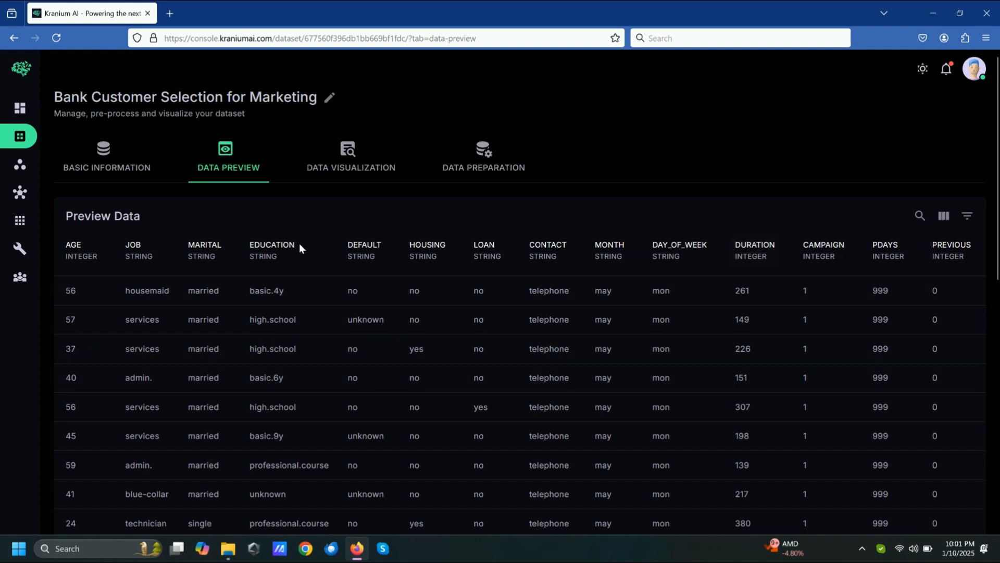
left_click(80, 255)
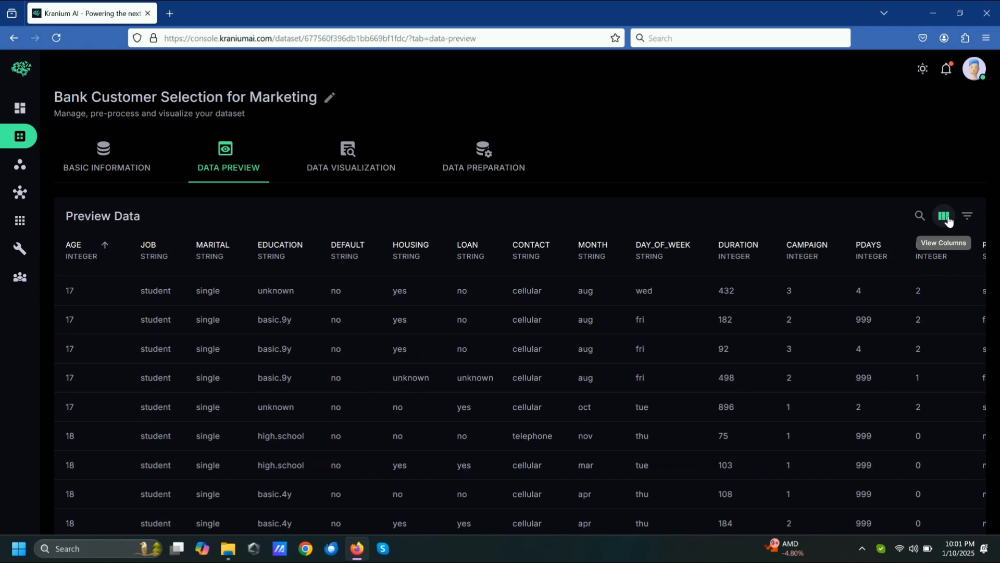
left_click(948, 221)
left_click(901, 214)
left_click(901, 237)
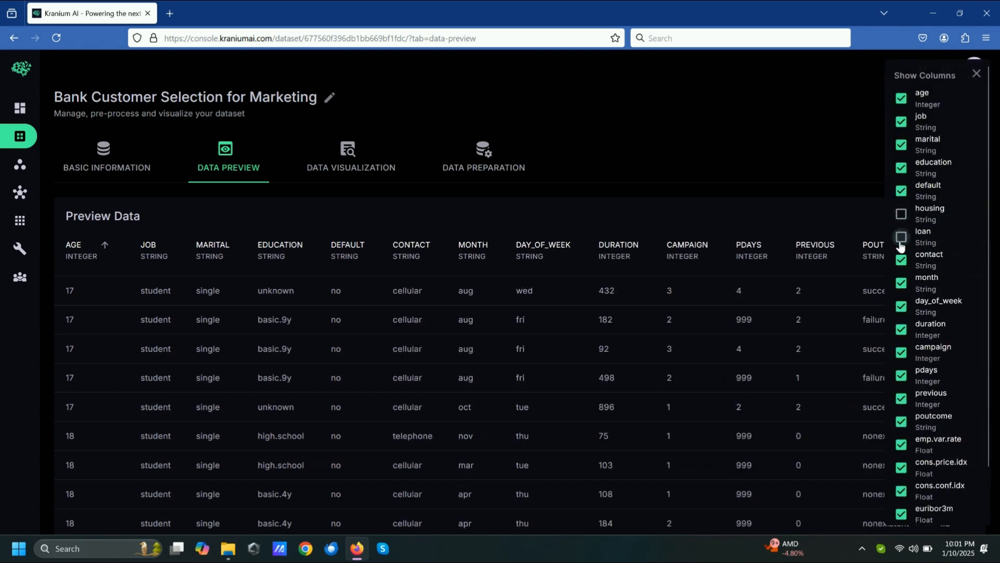
left_click(769, 201)
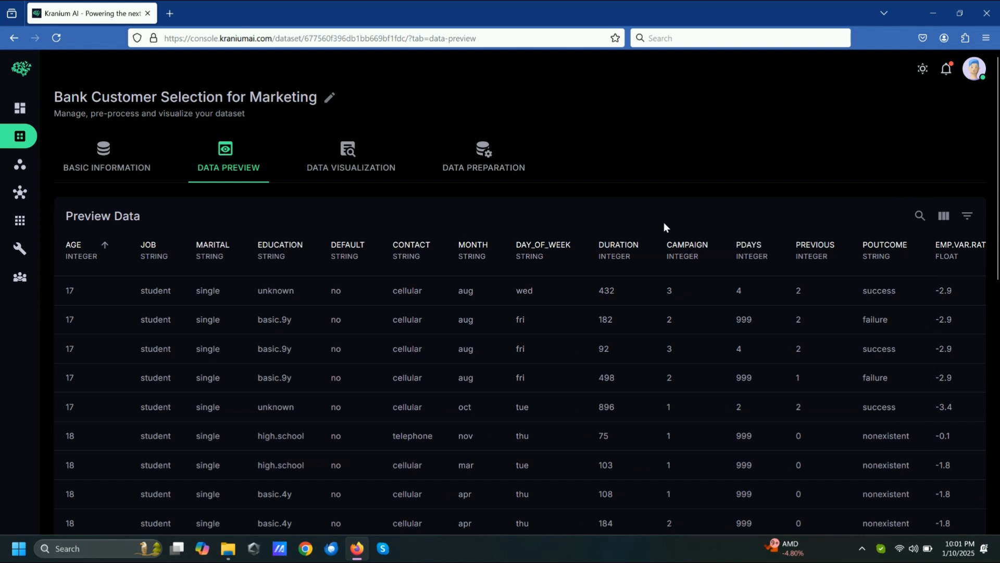
Add the age and job columns to the Variable Analysis below the preview table.
scroll(664, 222, "down", 2)
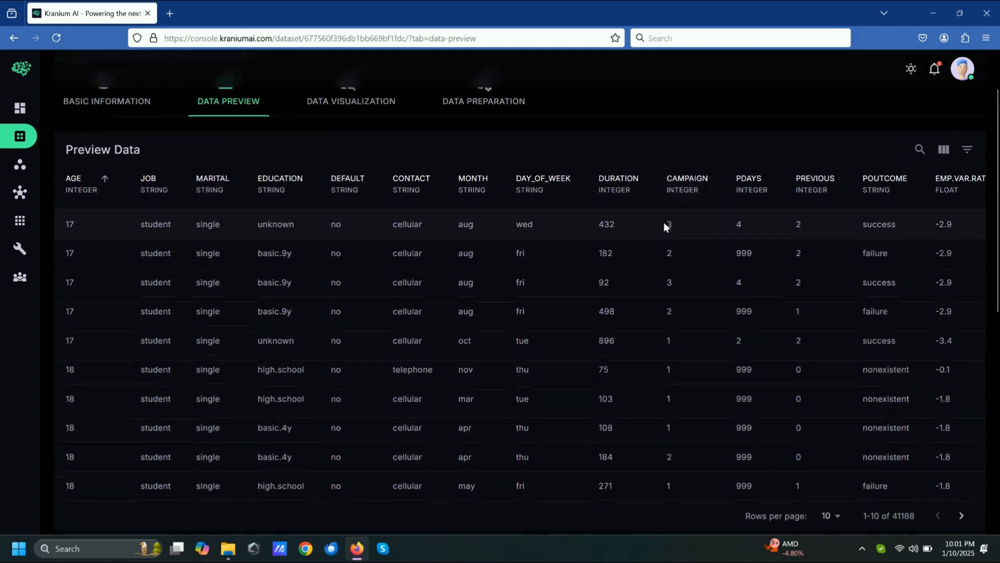
scroll(664, 222, "down", 6)
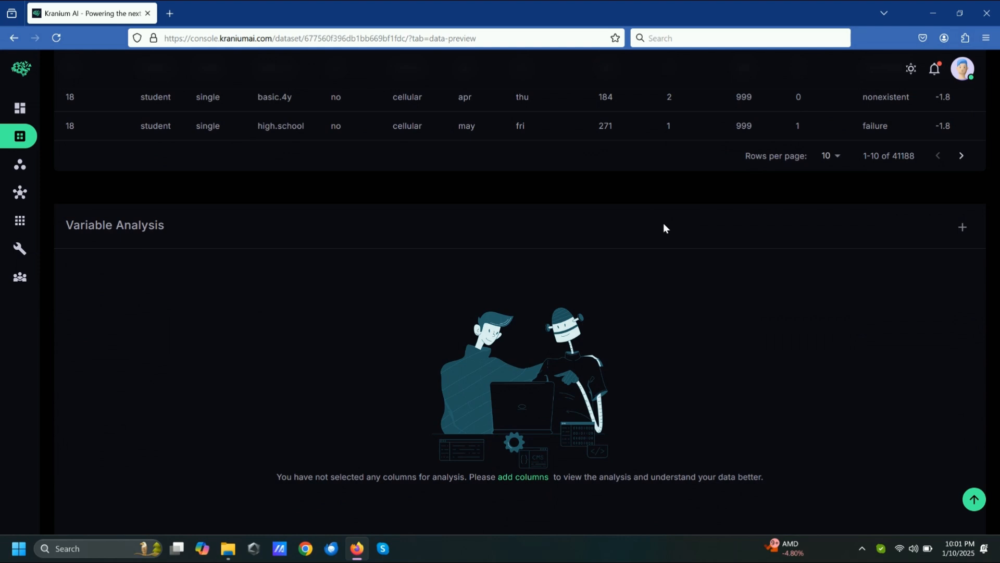
left_click(958, 231)
left_click(875, 114)
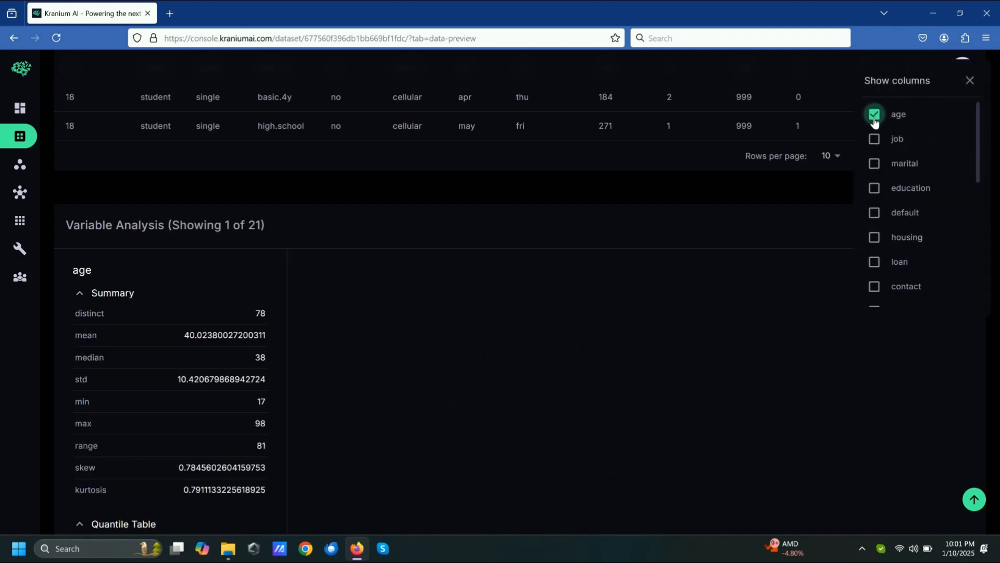
left_click(875, 140)
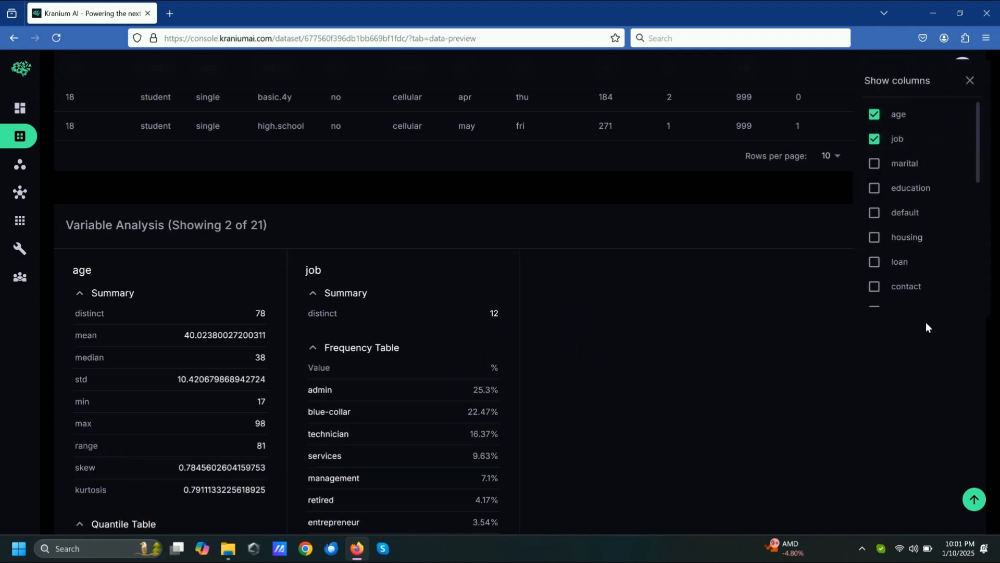
left_click(919, 356)
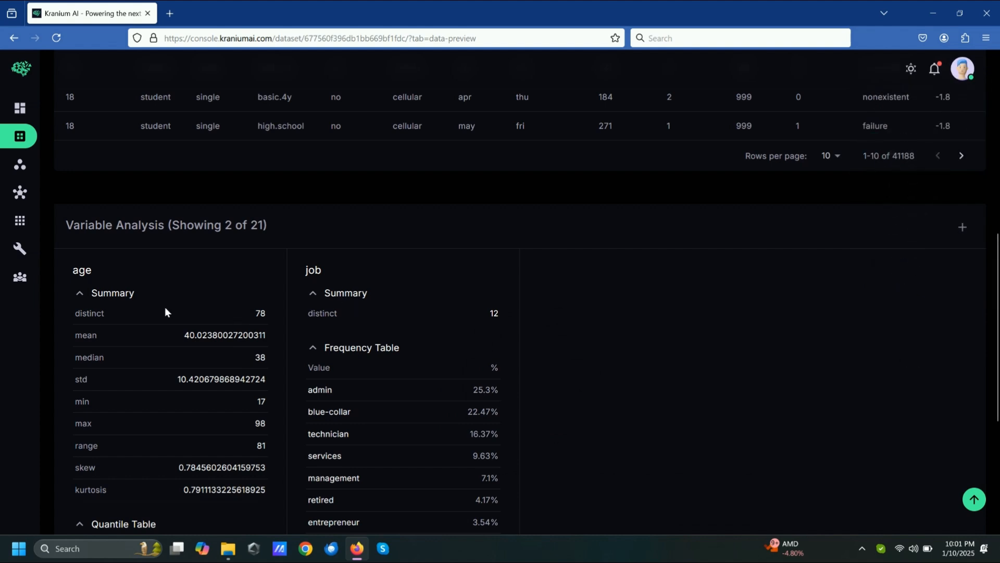
Examine the summary, quantile and frequency tables for age and job, and open the dataset's data visualization charts.
scroll(165, 307, "down", 2)
scroll(164, 309, "down", 2)
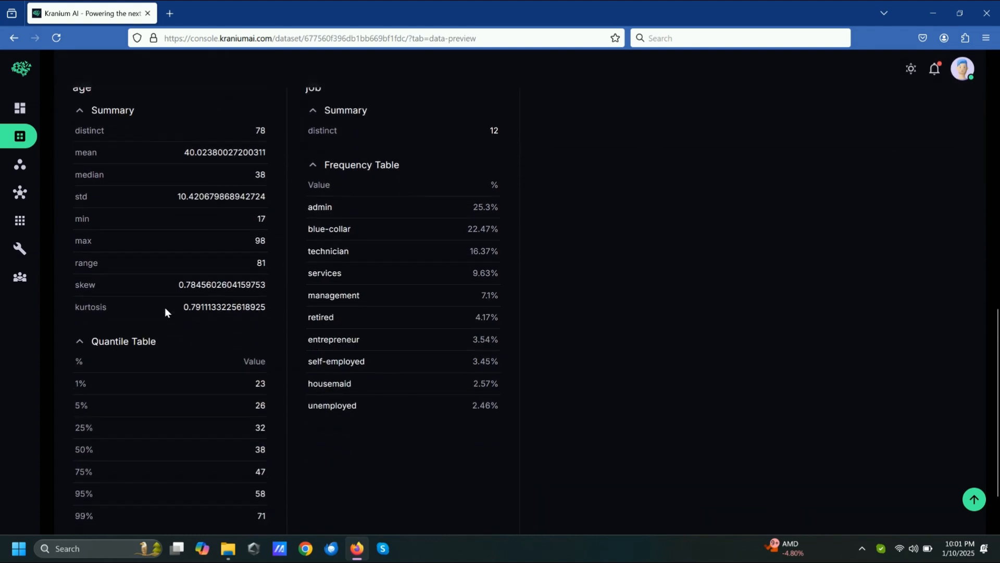
scroll(165, 307, "down", 2)
scroll(165, 307, "up", 3)
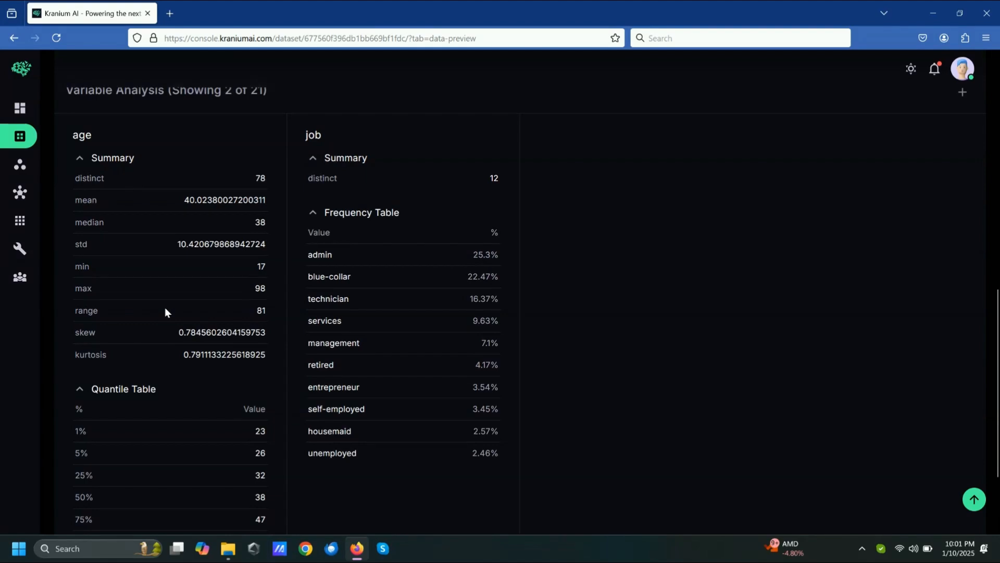
scroll(166, 308, "up", 1)
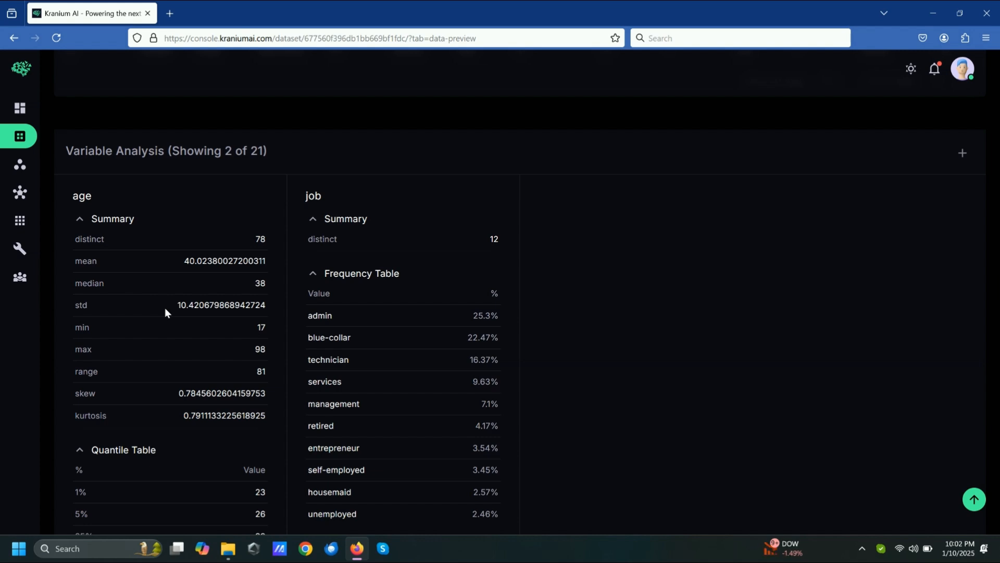
scroll(165, 308, "up", 10)
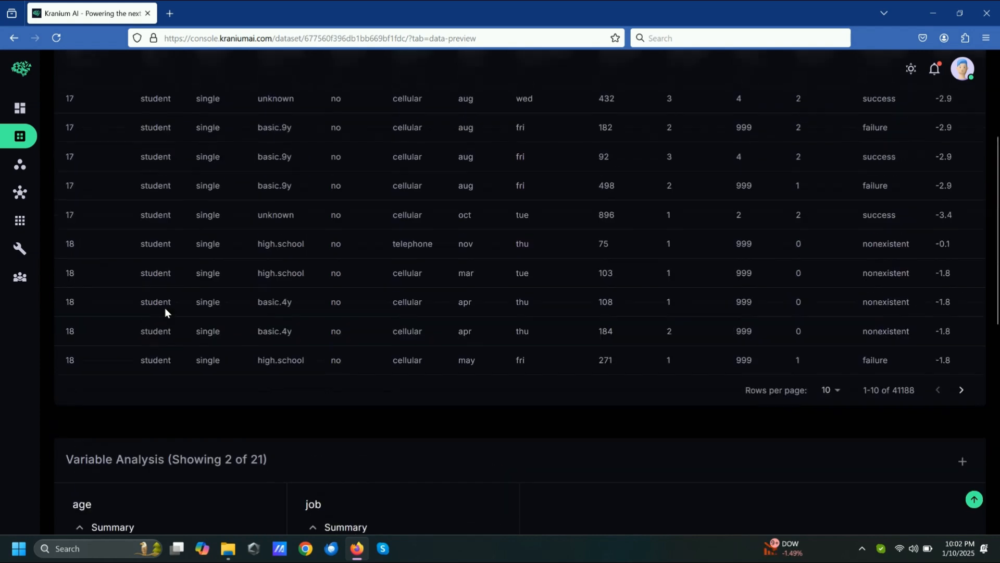
left_click(337, 177)
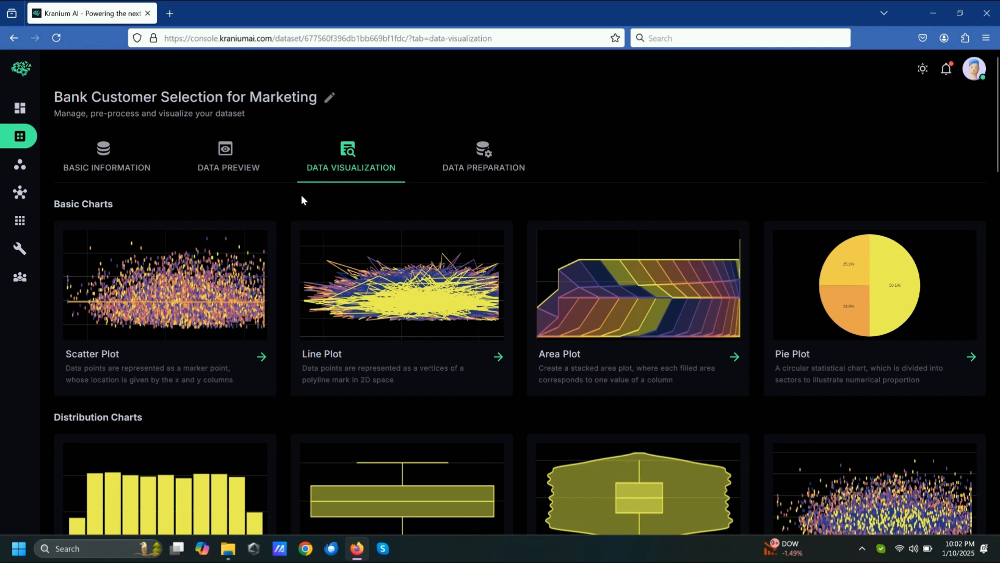
Look through the available chart types, from basic, distribution and 3D charts to multi-dimensional, map-based, business and polar charts.
scroll(292, 206, "down", 2)
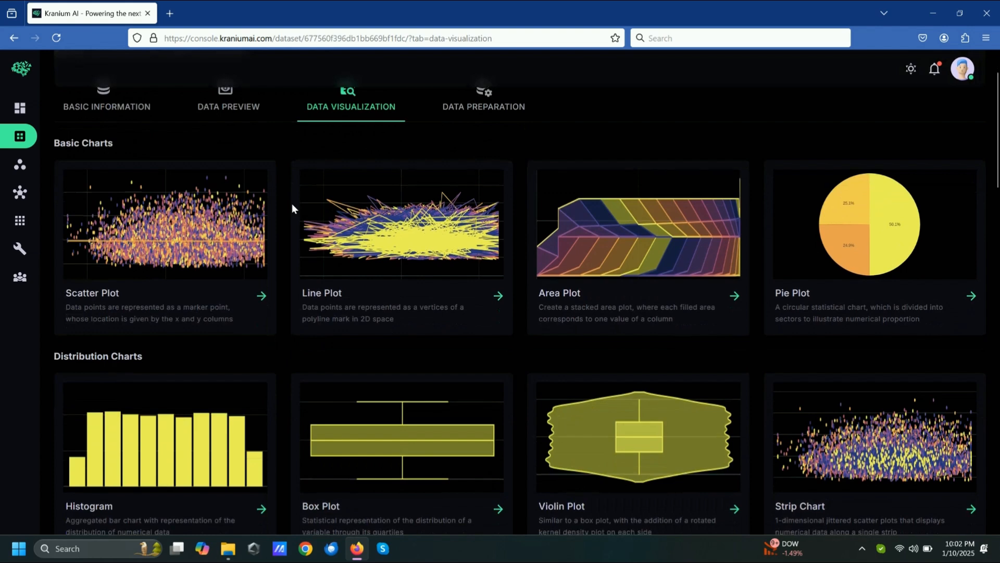
scroll(292, 206, "down", 2)
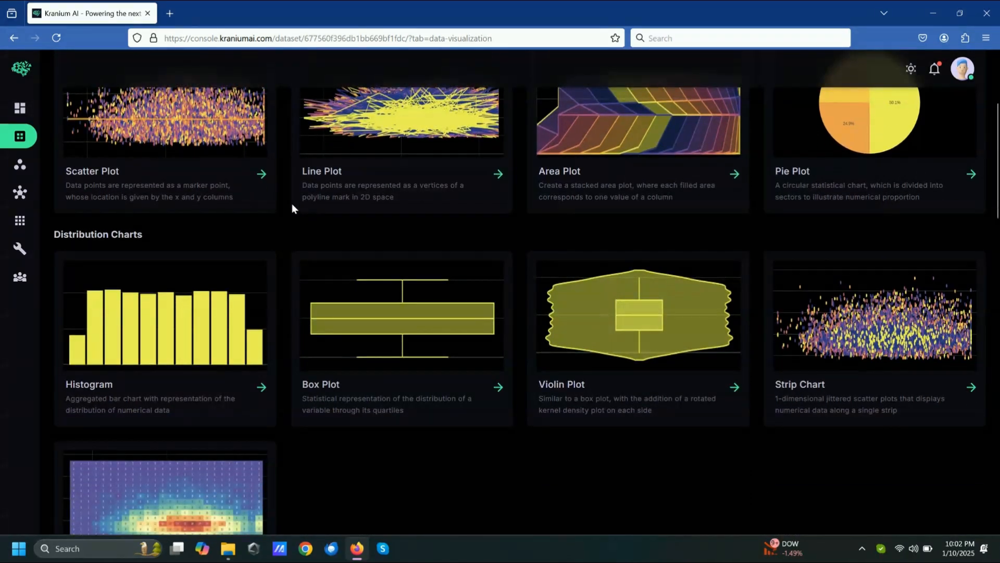
scroll(292, 206, "down", 2)
scroll(291, 208, "down", 5)
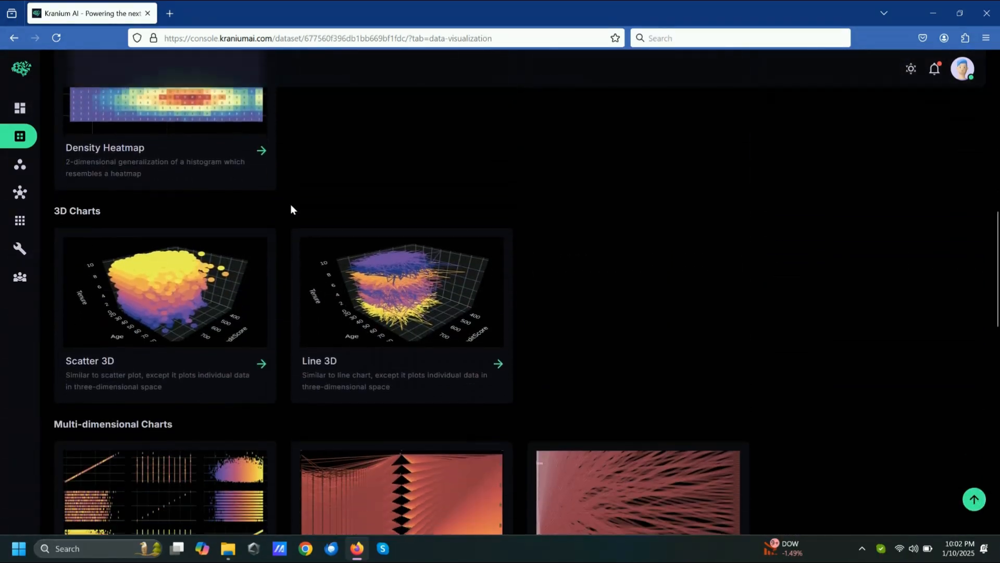
scroll(291, 209, "down", 4)
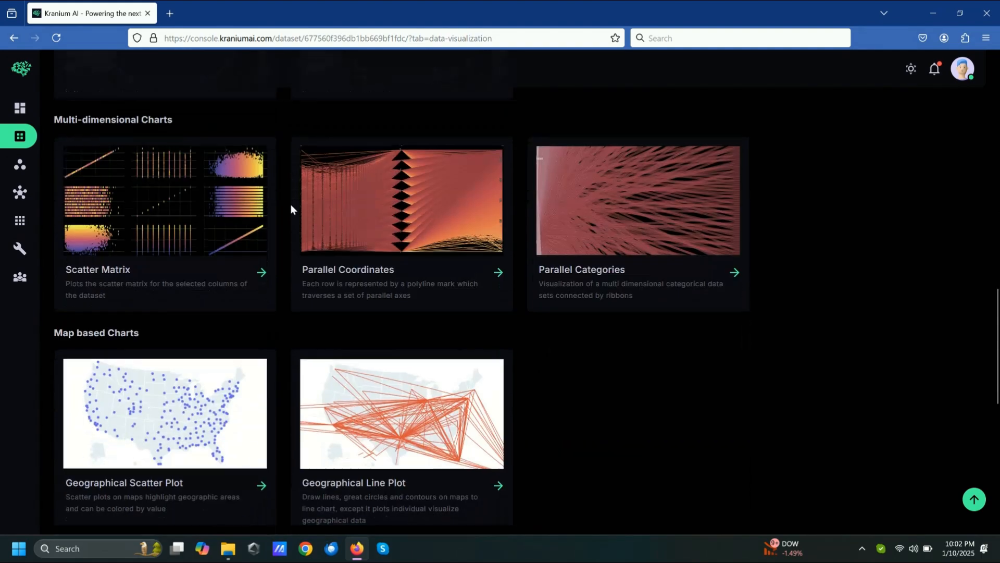
scroll(291, 209, "down", 6)
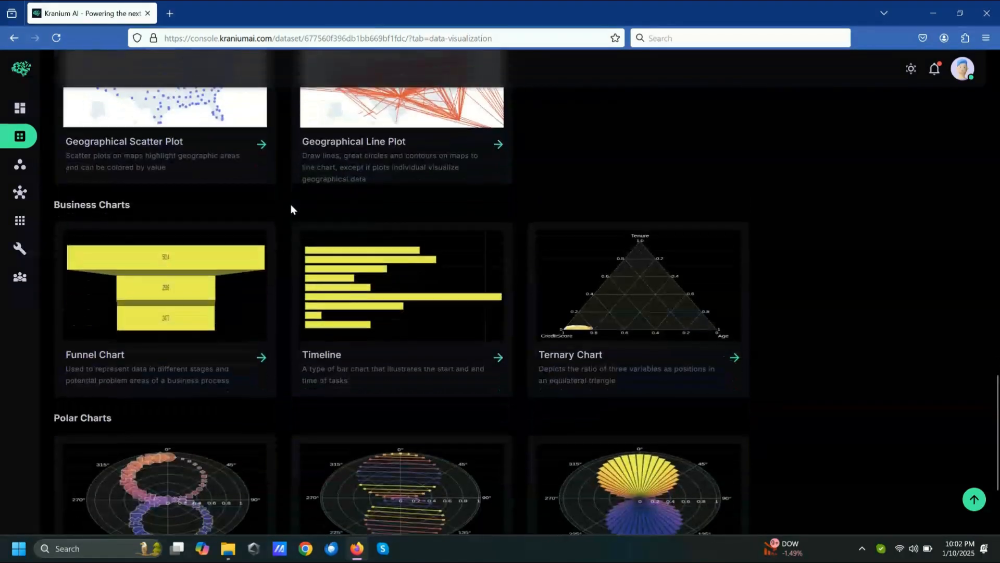
scroll(291, 209, "up", 10)
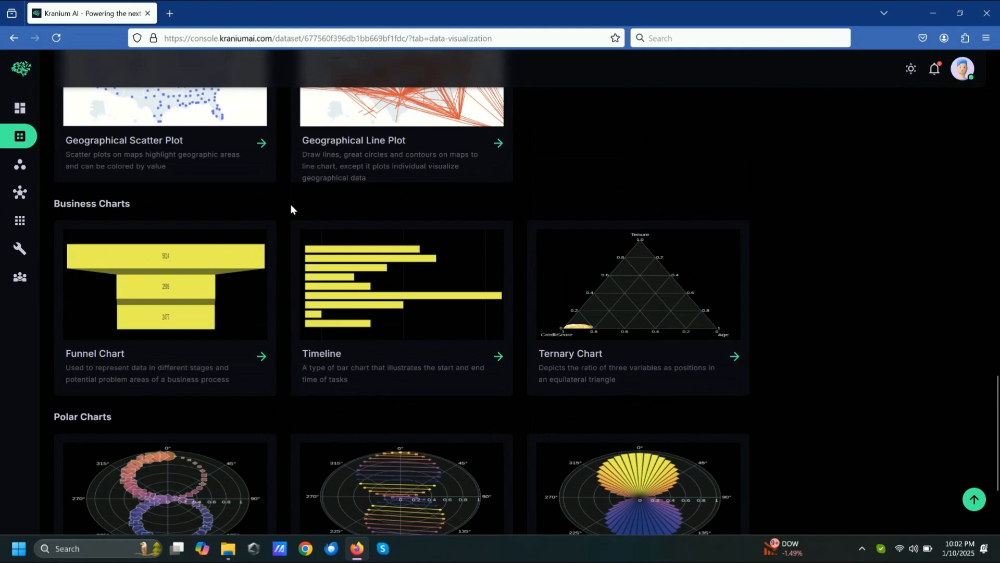
scroll(291, 209, "up", 10)
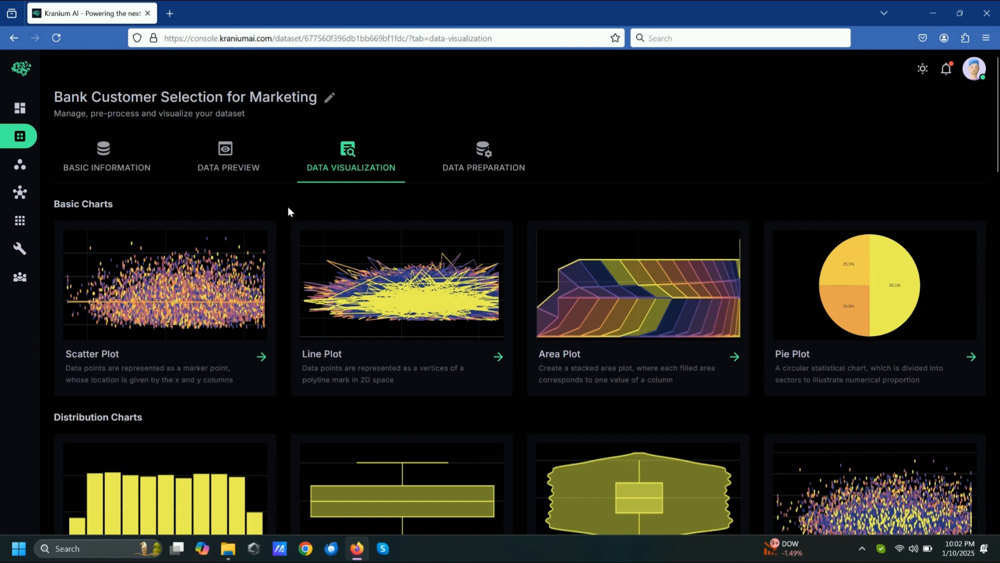
Generate a scatter plot of the dataset with age as x, duration as y and duration as the color.
left_click(233, 259)
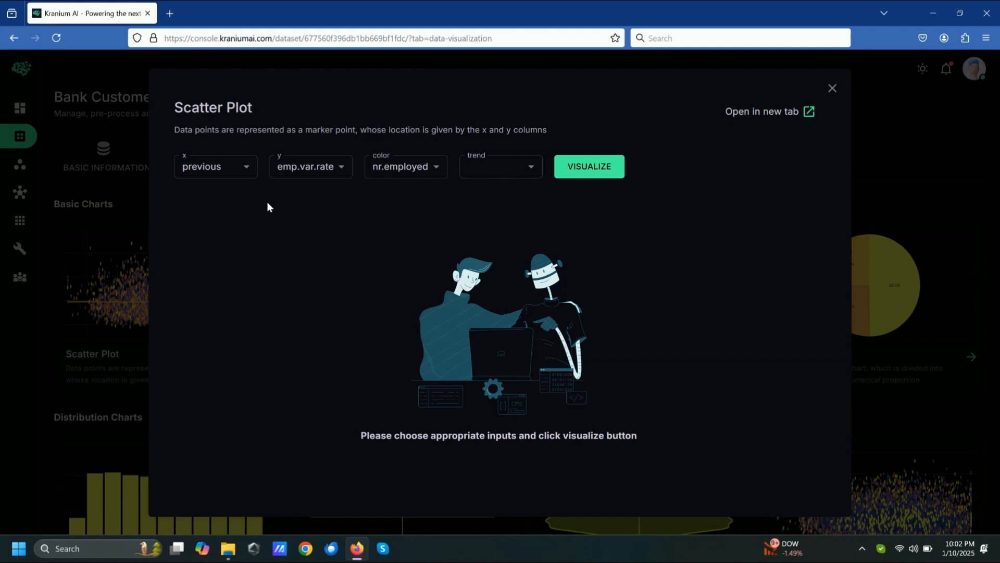
left_click(243, 174)
left_click(217, 196)
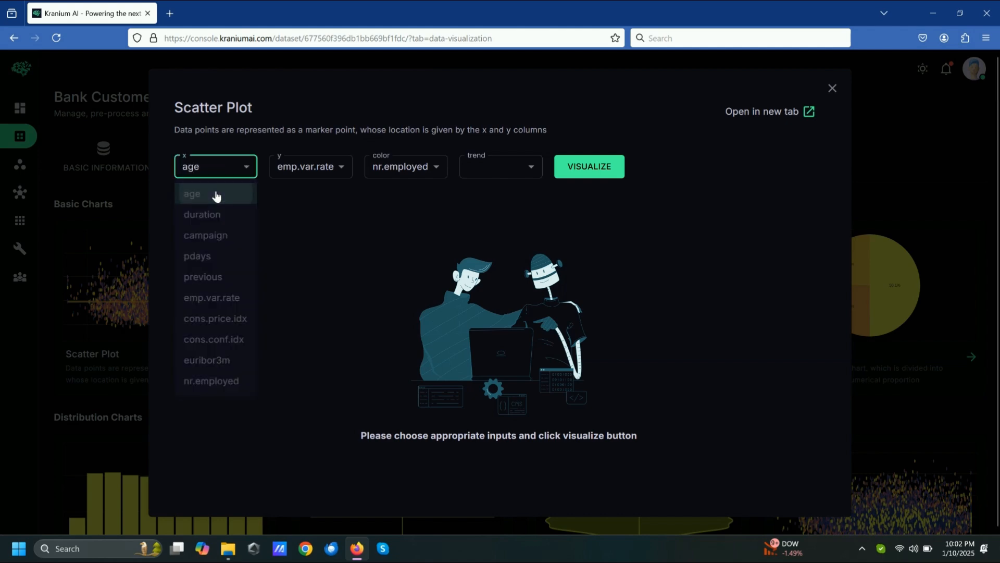
left_click(298, 175)
left_click(298, 215)
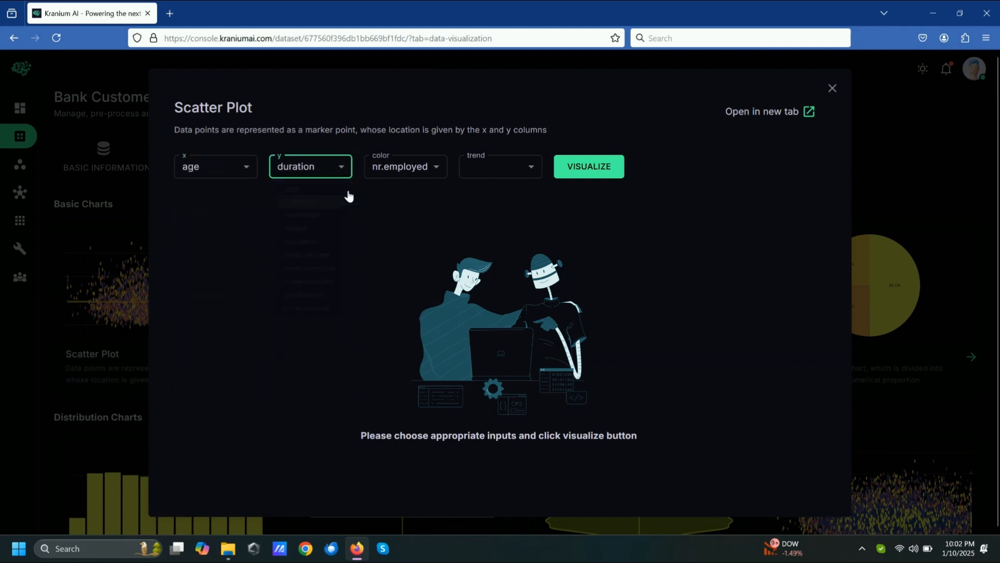
left_click(415, 172)
left_click(406, 215)
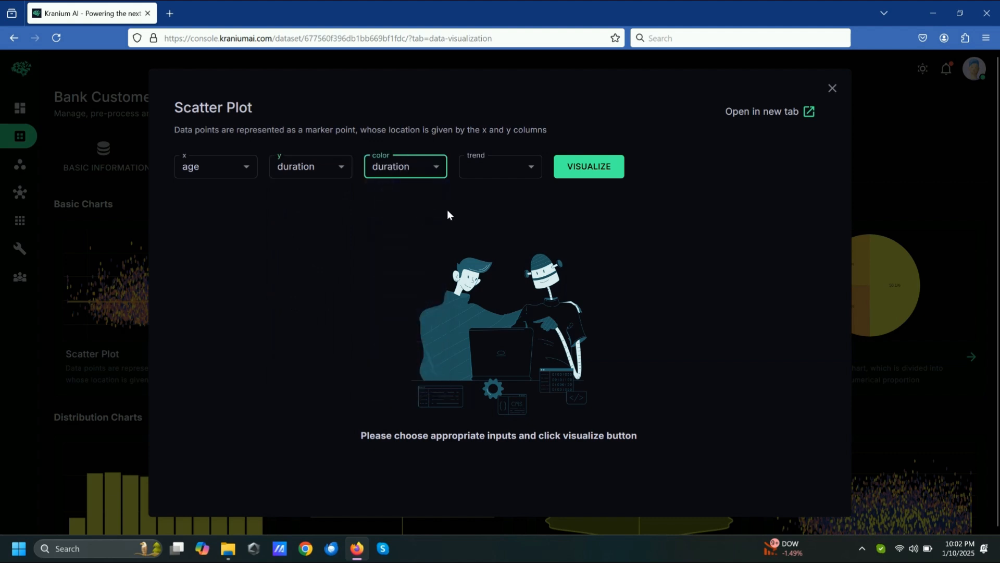
left_click(579, 170)
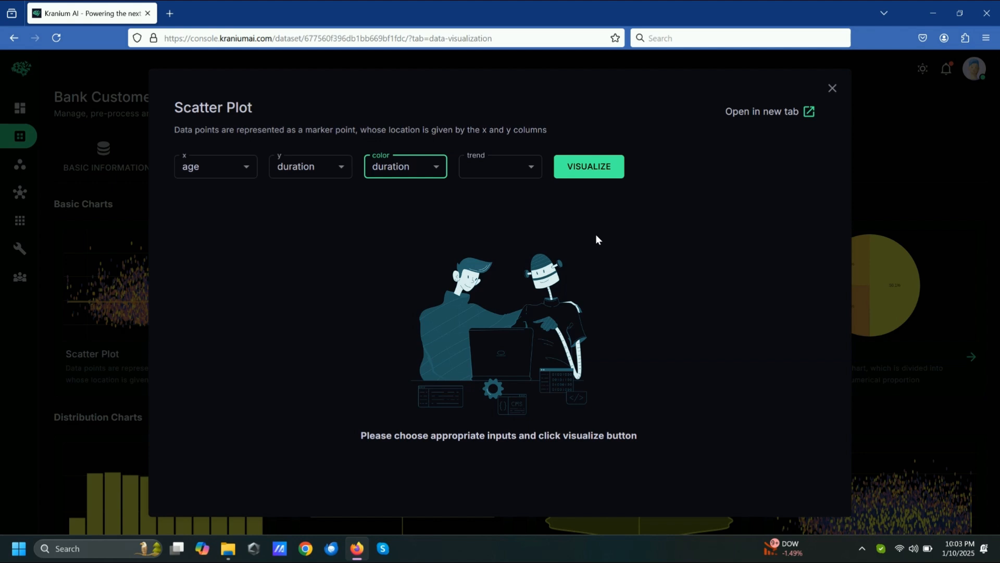
left_click(591, 172)
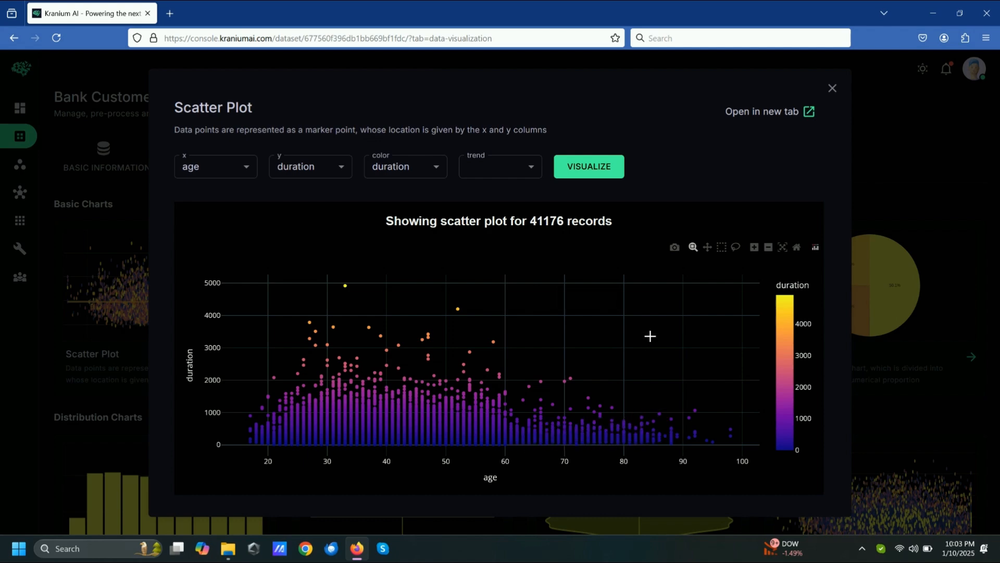
Zoom into a small region of the age and duration scatter plot to inspect its points, and close the plot.
left_click_drag(347, 326, 485, 420)
left_click_drag(390, 345, 432, 381)
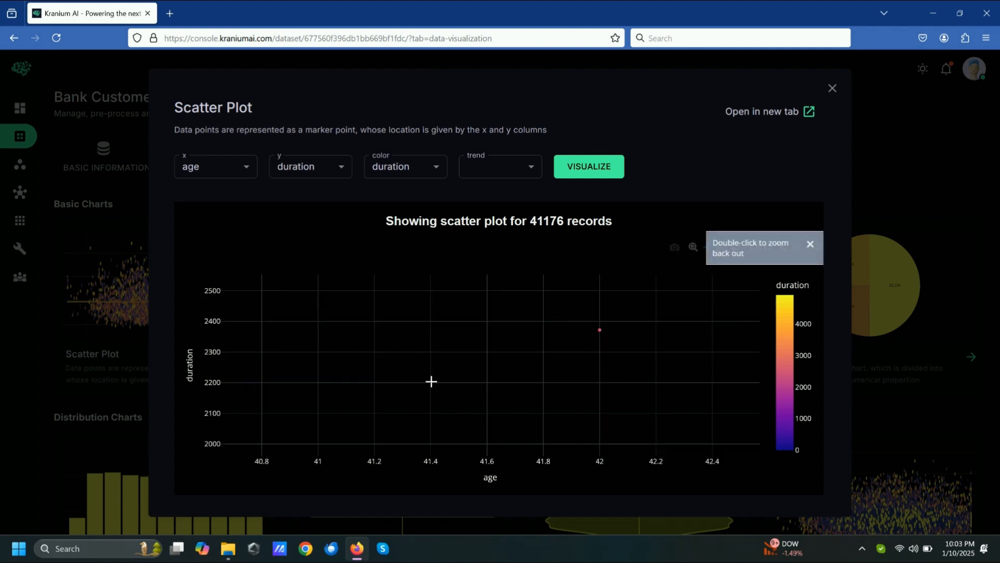
scroll(491, 388, "down", 2)
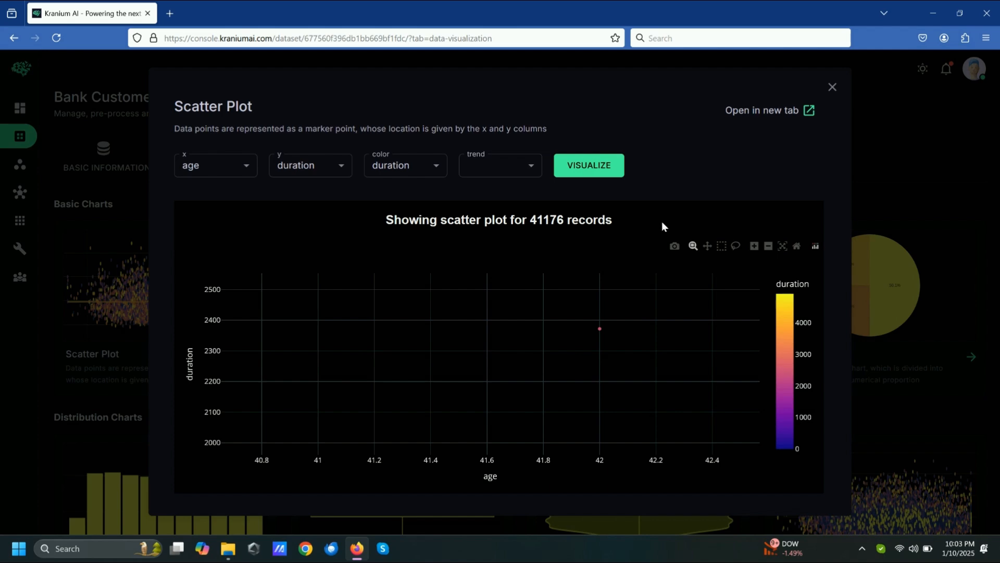
left_click(833, 88)
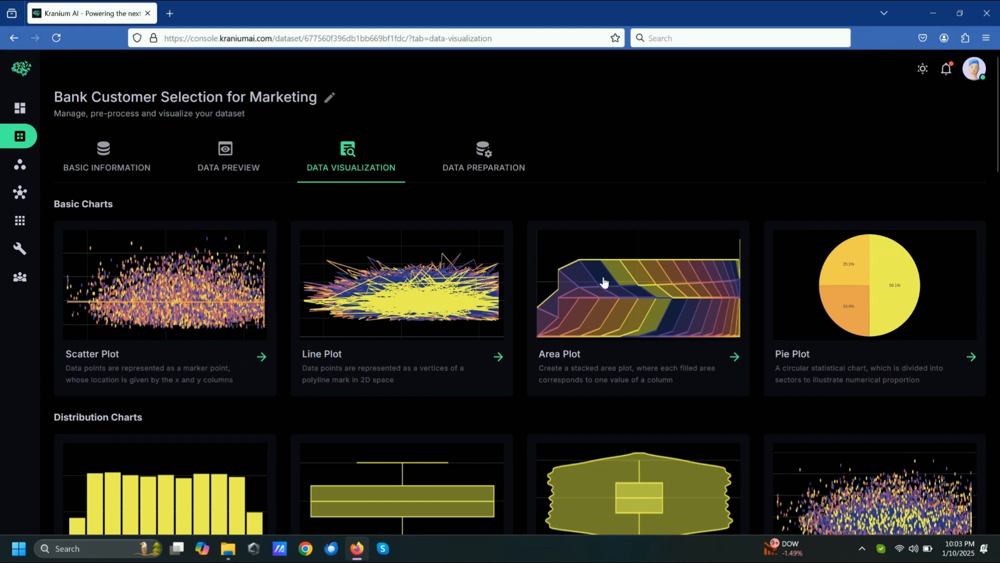
Open the dataset's data preparation notebook and look through its code cells, from data statistics to the loan summaries.
left_click(511, 173)
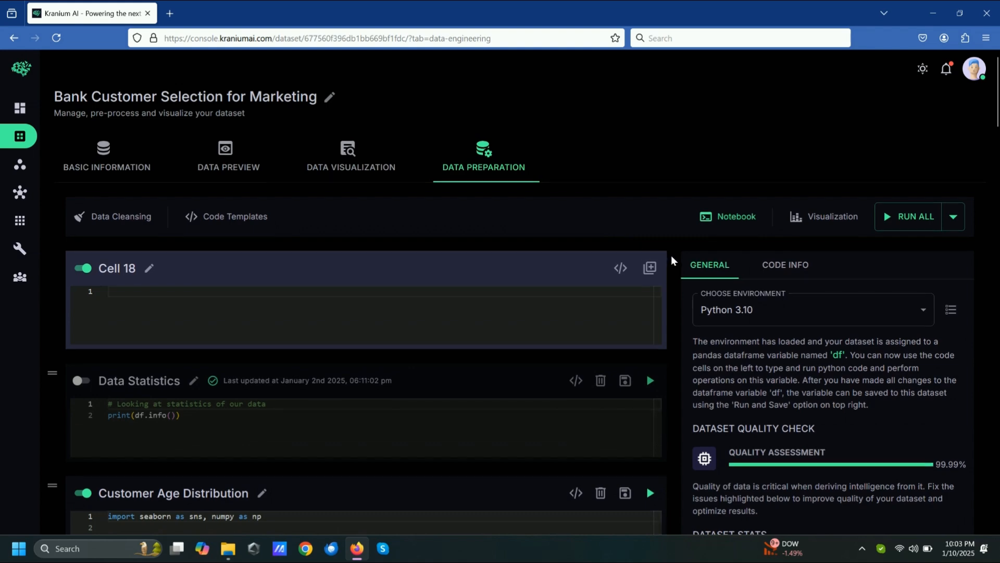
scroll(671, 258, "down", 5)
scroll(671, 259, "down", 11)
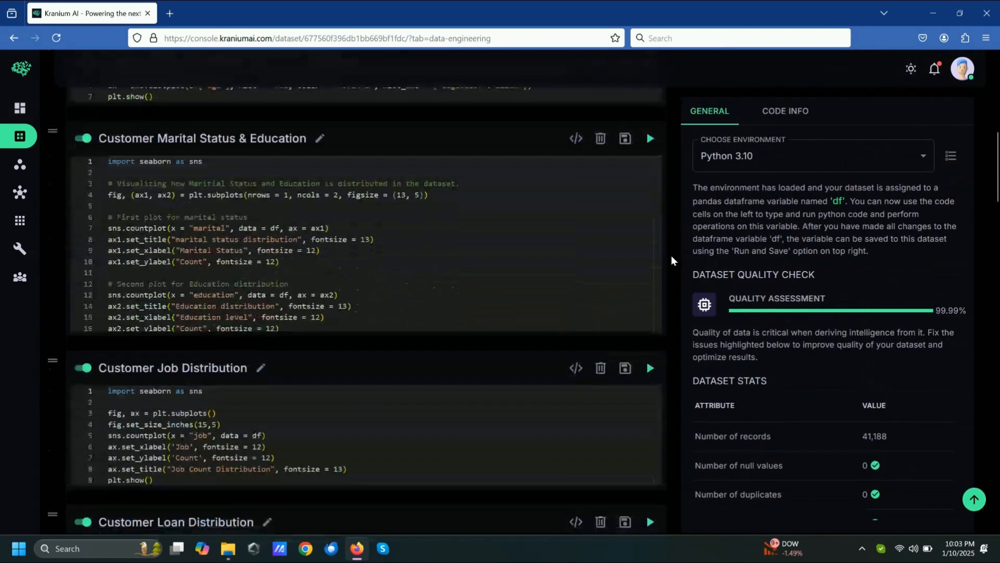
scroll(671, 259, "down", 6)
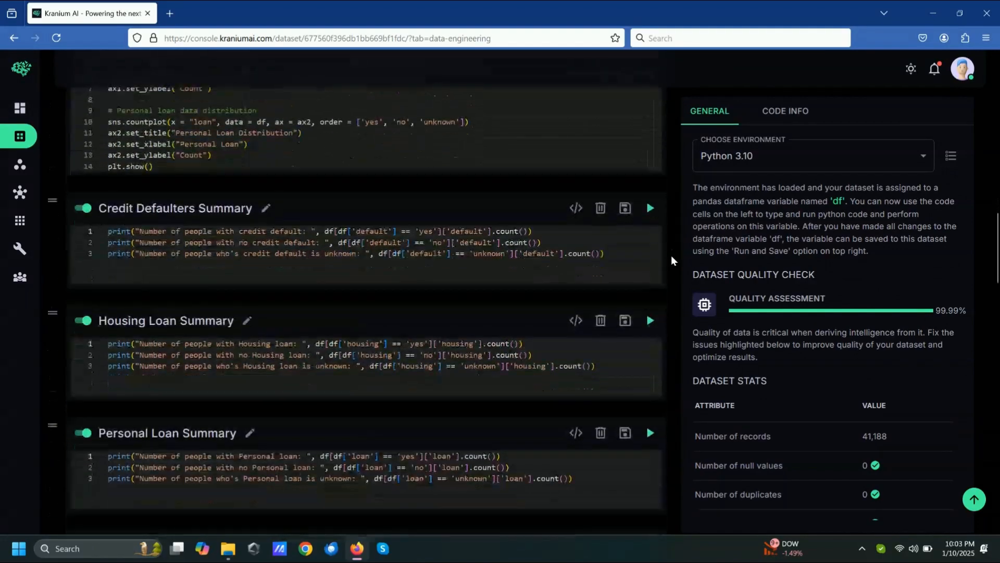
scroll(671, 259, "up", 6)
scroll(671, 255, "up", 10)
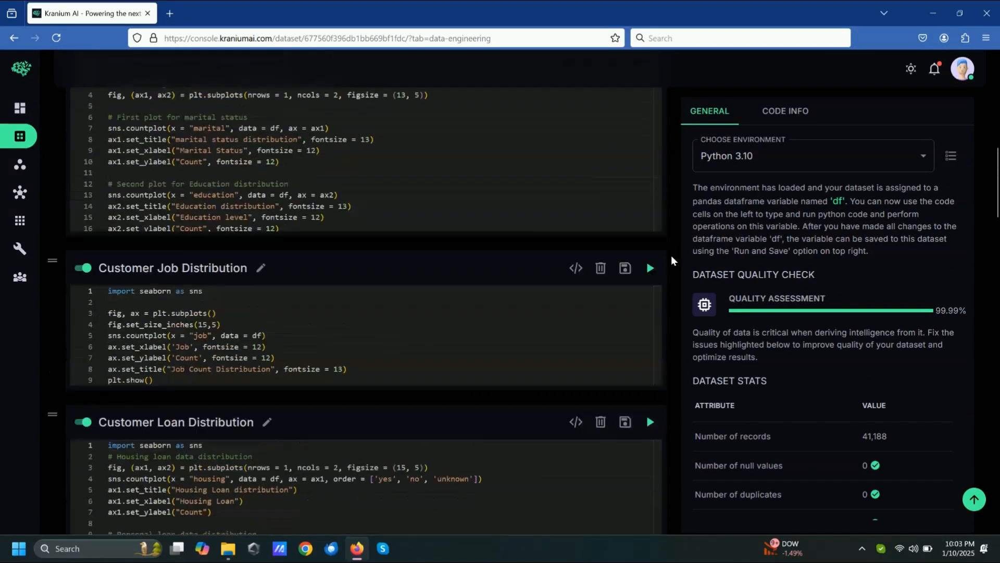
scroll(671, 260, "up", 4)
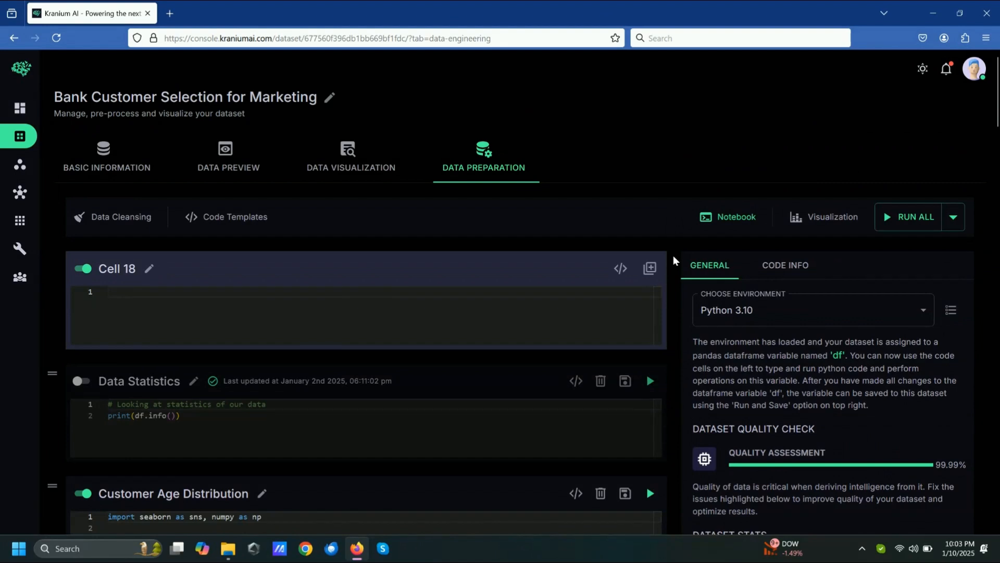
Check the available Python environments and review the list of libraries and versions installed in Python 3.10.
left_click(805, 312)
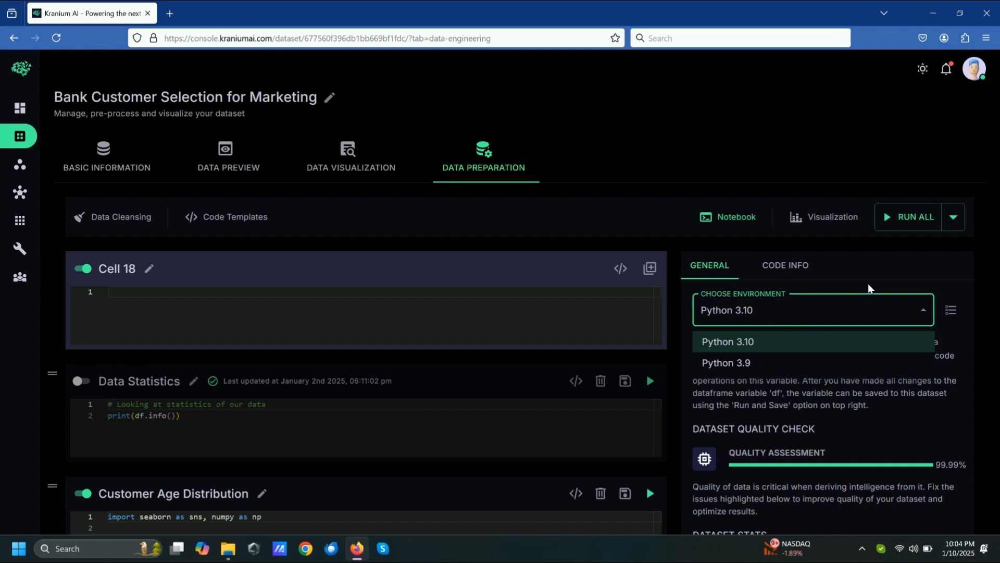
left_click(923, 306)
left_click(949, 309)
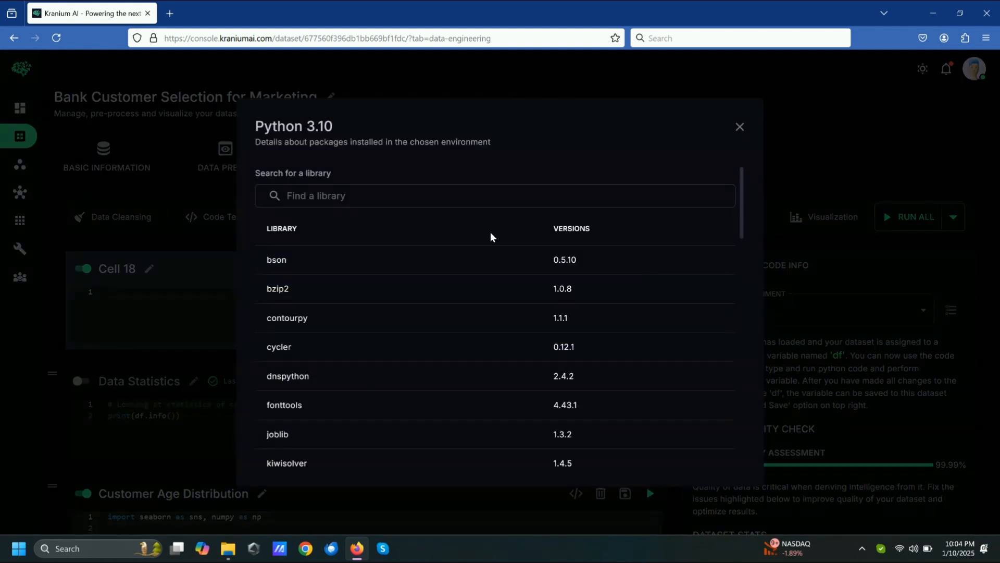
scroll(491, 237, "down", 5)
scroll(491, 240, "down", 10)
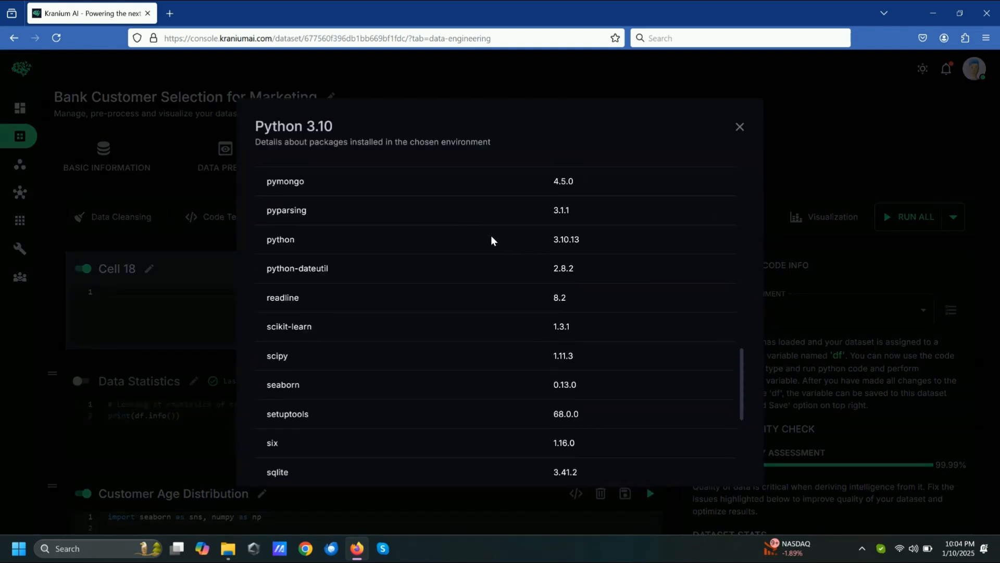
left_click(740, 127)
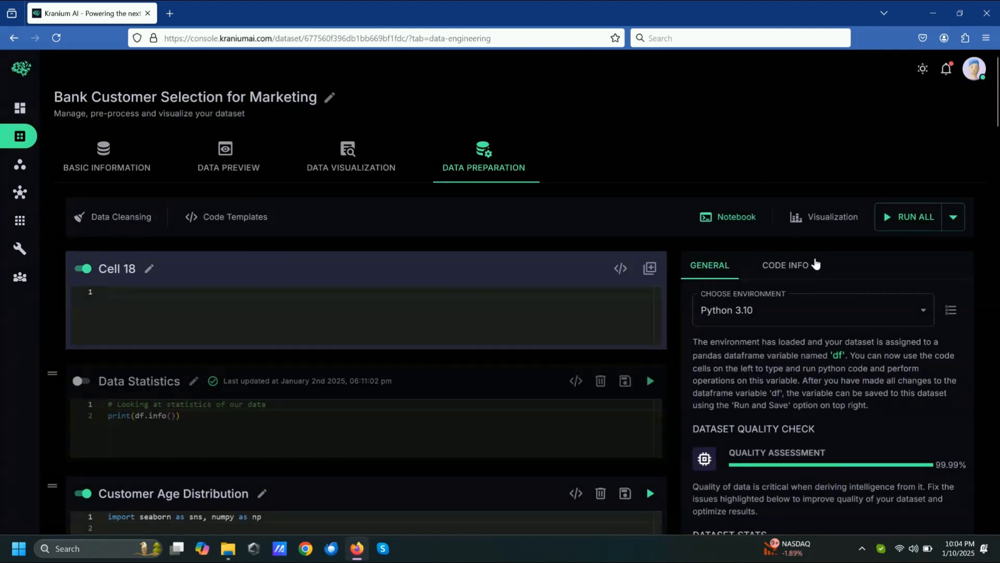
Examine the notebook's general information, including the dataset quality check, dataset stats and system resources.
scroll(981, 335, "down", 3)
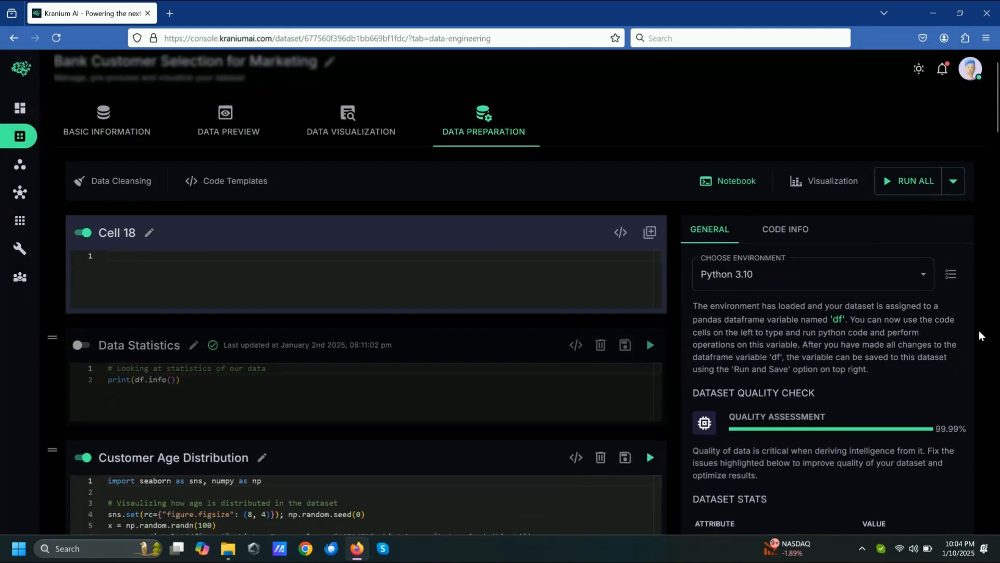
scroll(980, 335, "down", 2)
scroll(747, 307, "down", 1)
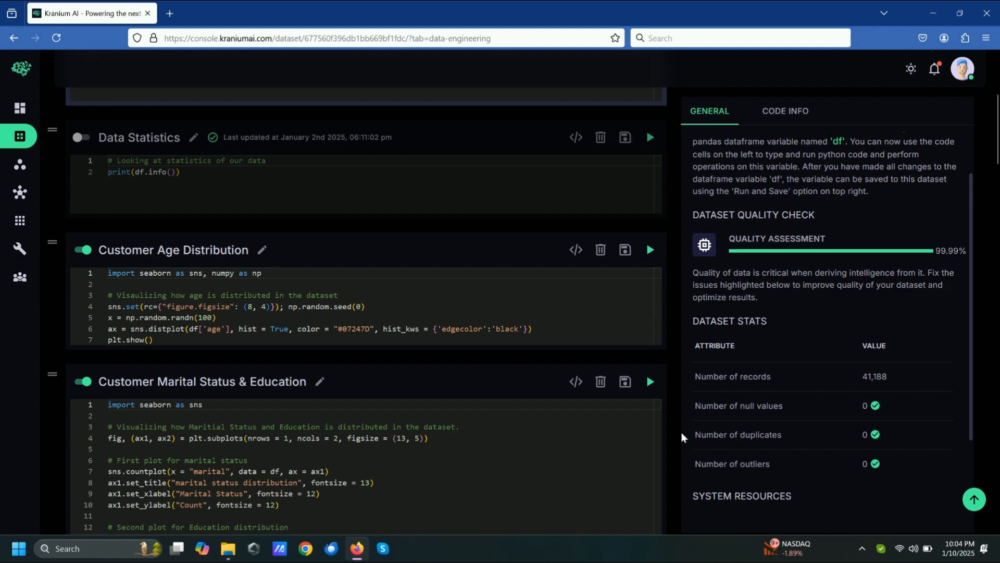
scroll(671, 419, "up", 4)
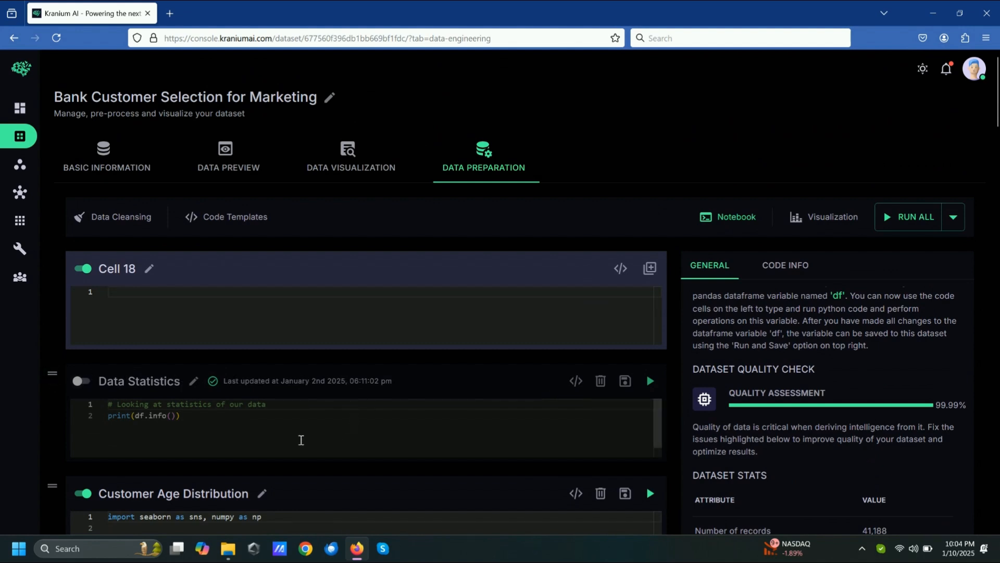
scroll(201, 420, "down", 1)
scroll(200, 420, "up", 1)
scroll(679, 356, "down", 3)
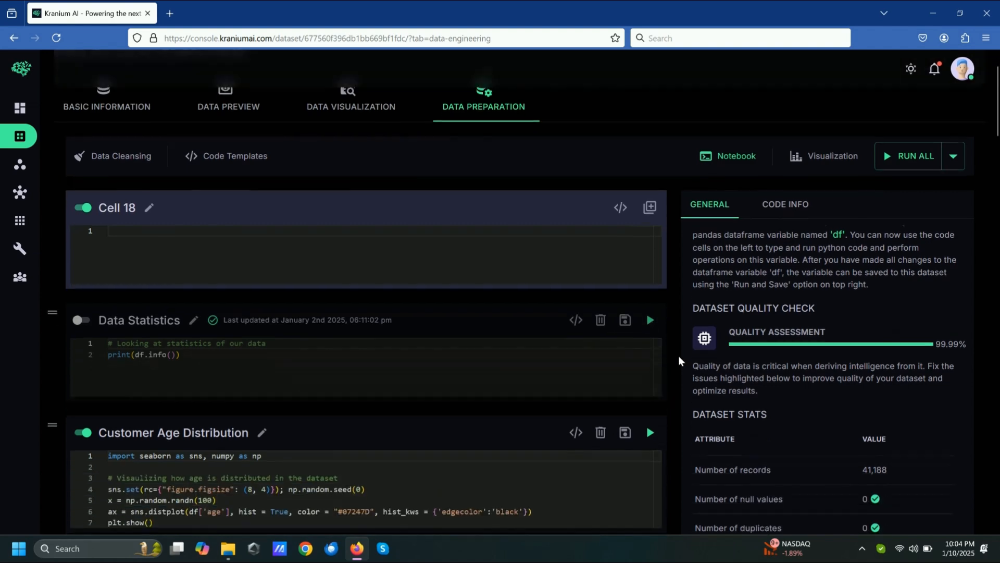
scroll(678, 355, "up", 2)
scroll(681, 395, "down", 3)
scroll(681, 395, "down", 3)
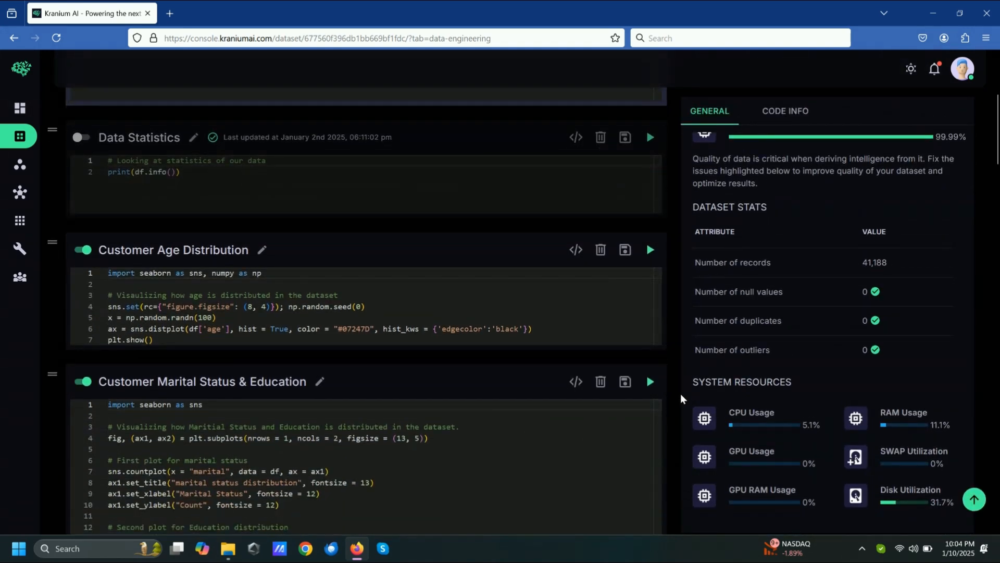
Move the Customer Age Distribution cell above the Data Statistics cell in the notebook.
scroll(681, 393, "up", 4)
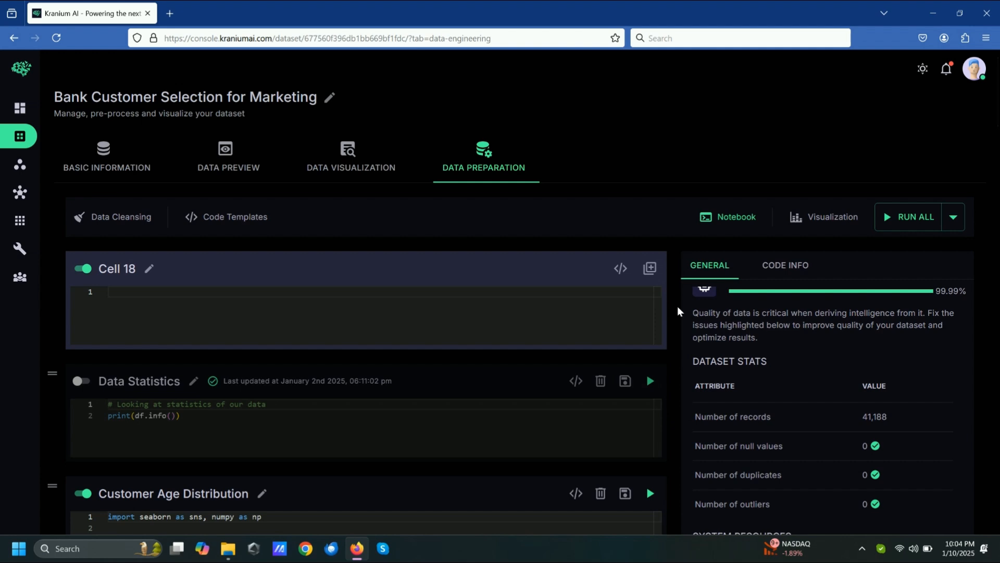
scroll(676, 308, "down", 3)
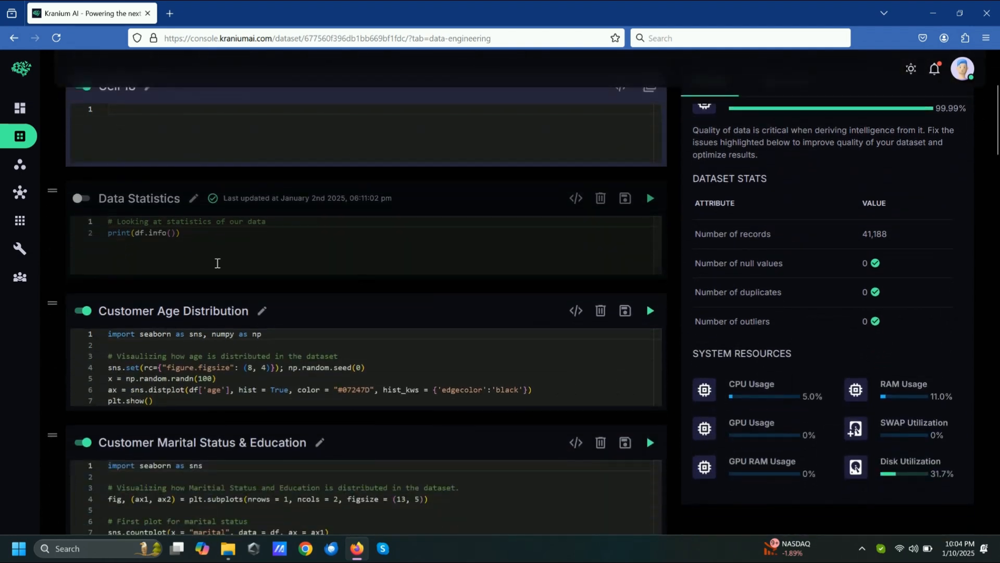
left_click_drag(52, 304, 52, 200)
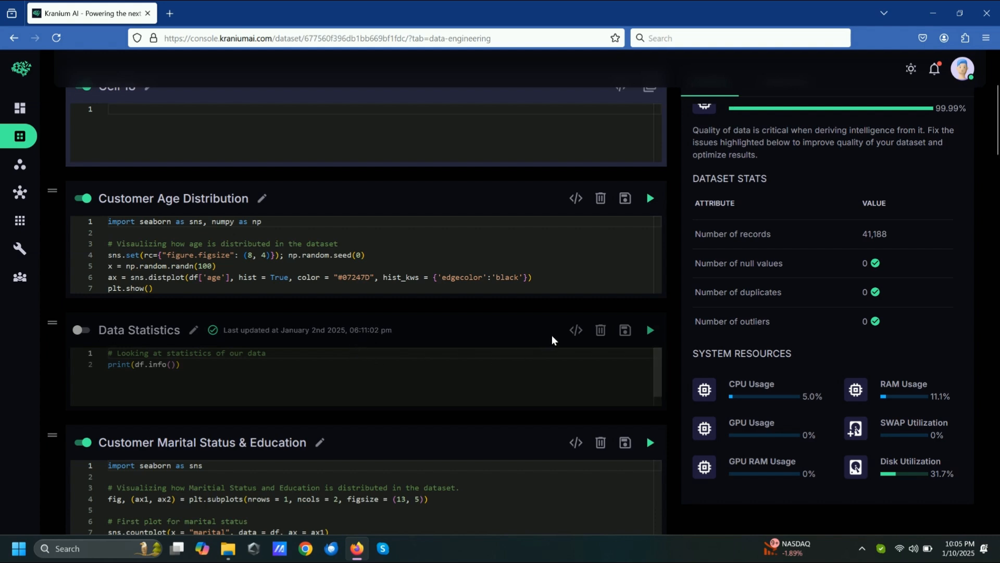
Open the code function library in the Customer Age Distribution cell and view the details of DataFrame.info.
left_click(575, 198)
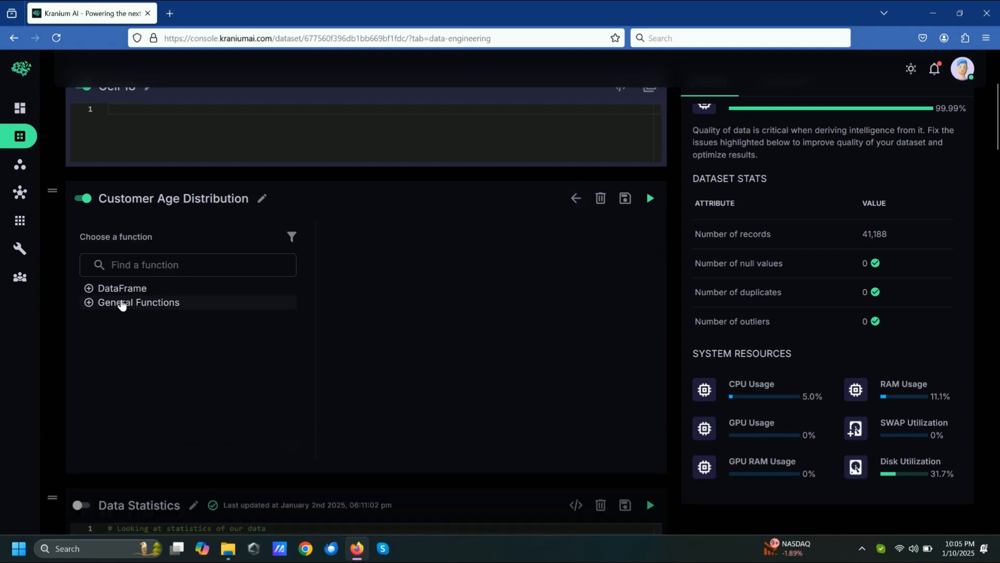
left_click(119, 290)
left_click(134, 330)
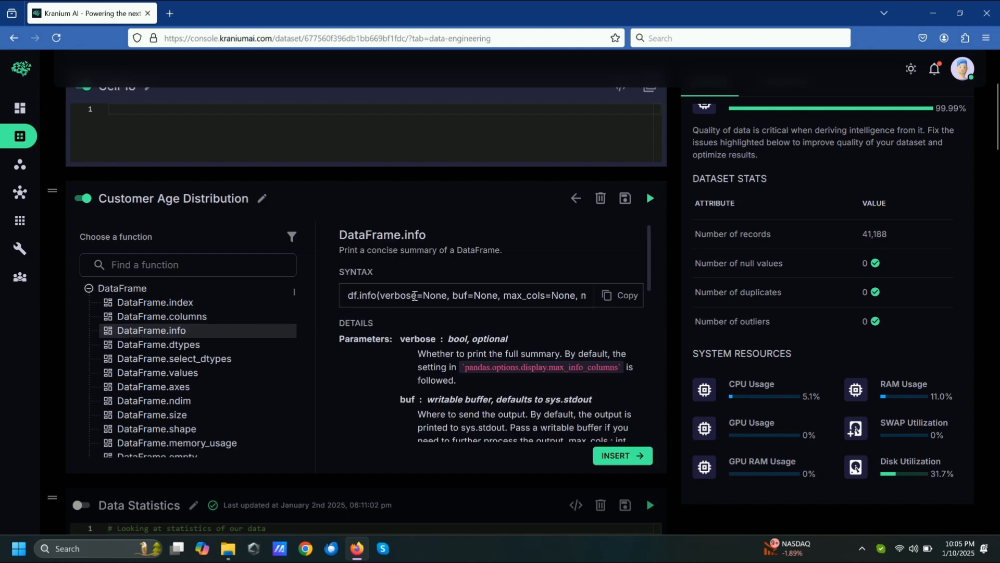
Read through the DataFrame.info parameter details and return the Customer Age Distribution cell to its code view.
scroll(488, 329, "down", 5)
scroll(489, 331, "up", 7)
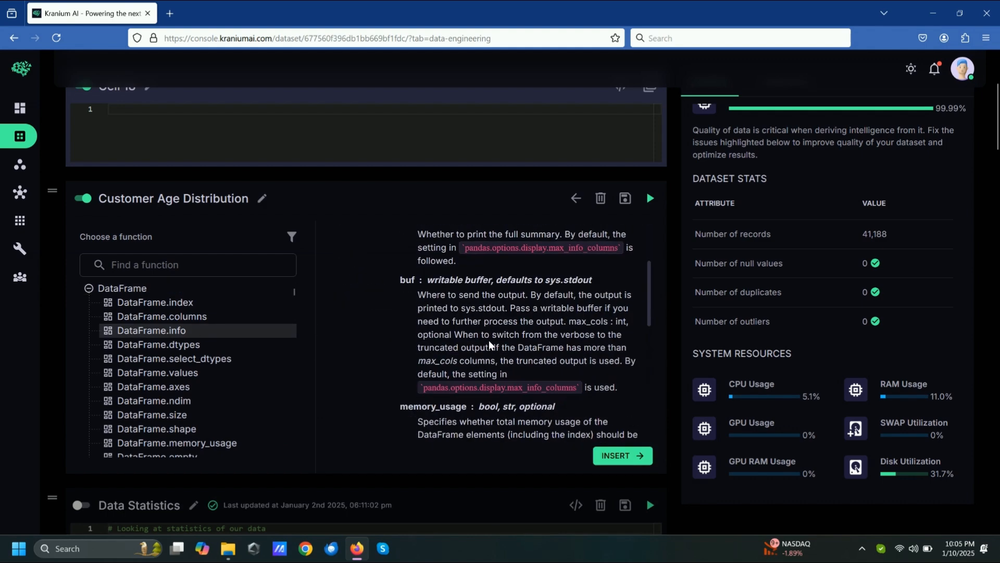
left_click(575, 260)
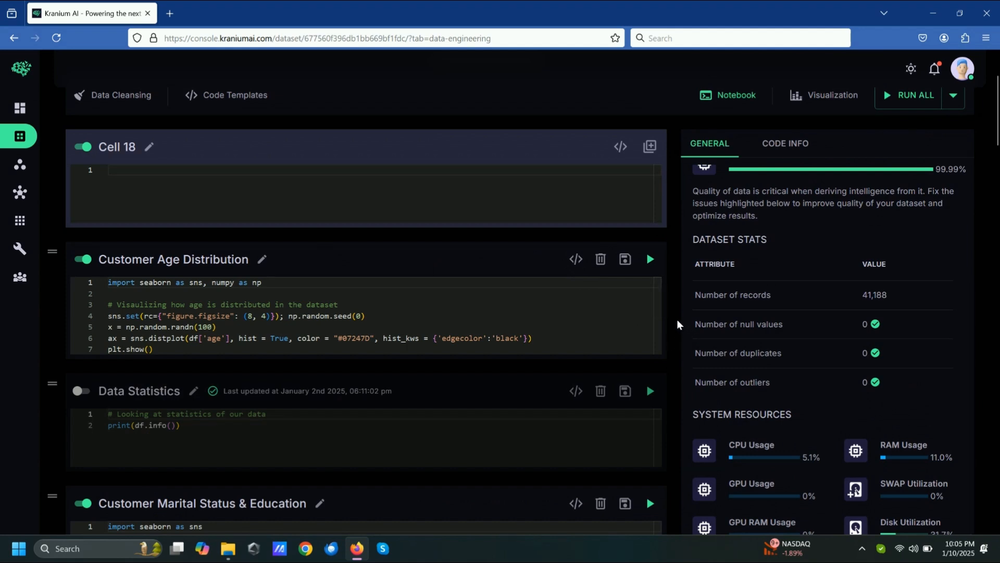
Open the data cleansing functions and review the Null Values, Duplicate Values and Outlier Removal settings.
scroll(677, 320, "up", 3)
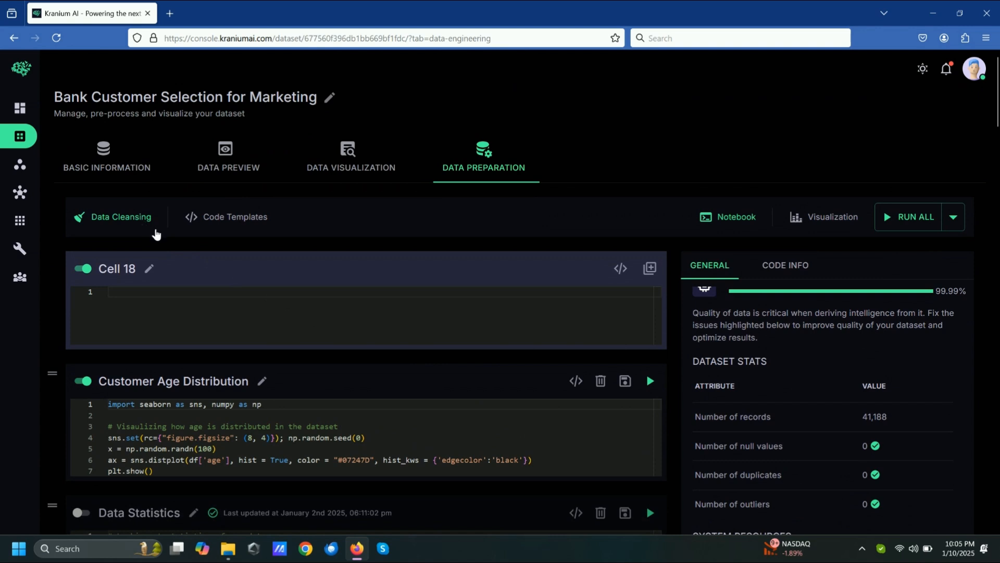
left_click(149, 219)
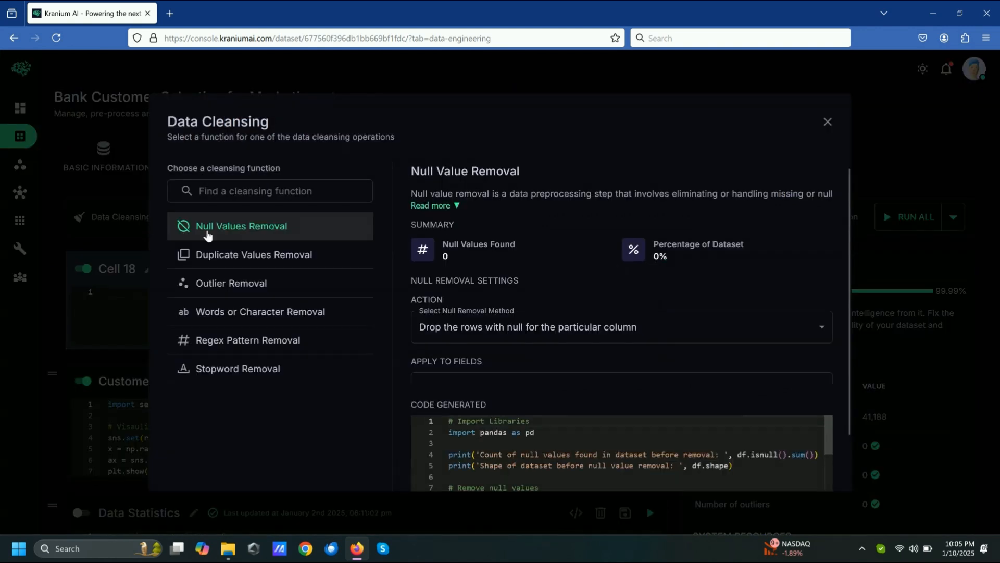
left_click(294, 262)
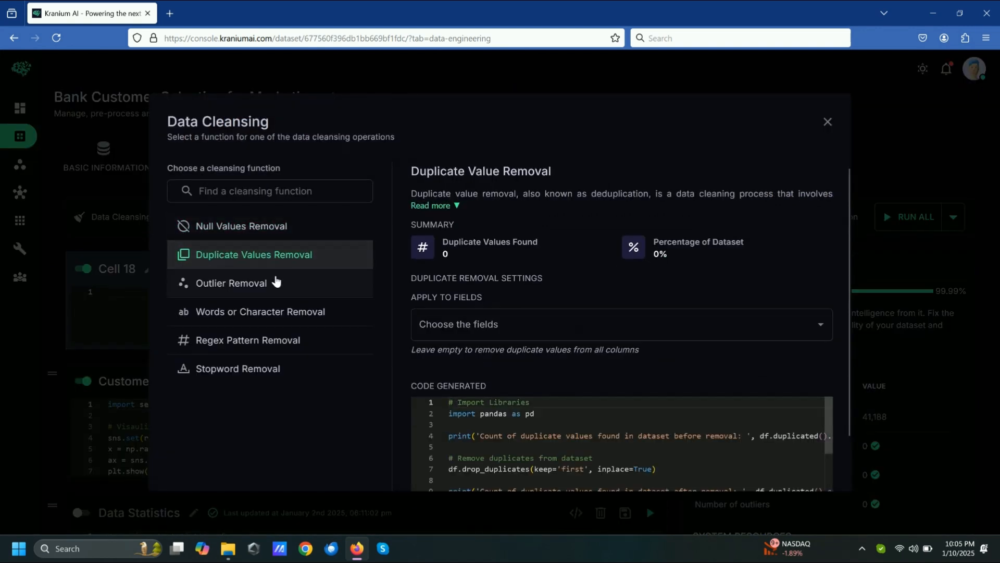
left_click(274, 282)
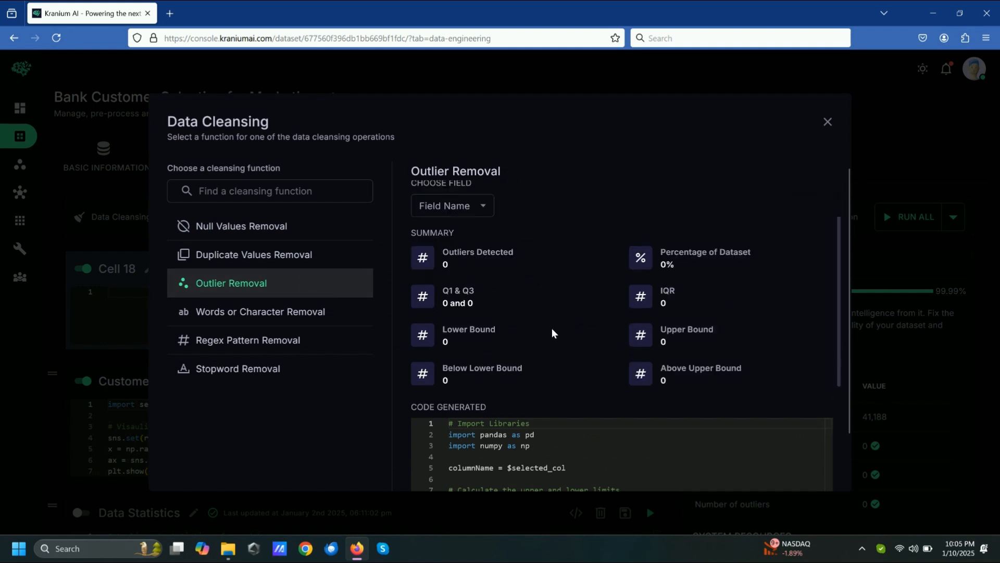
Add a Duplicate Values Removal cell to the notebook, applied to the contact field.
left_click(276, 255)
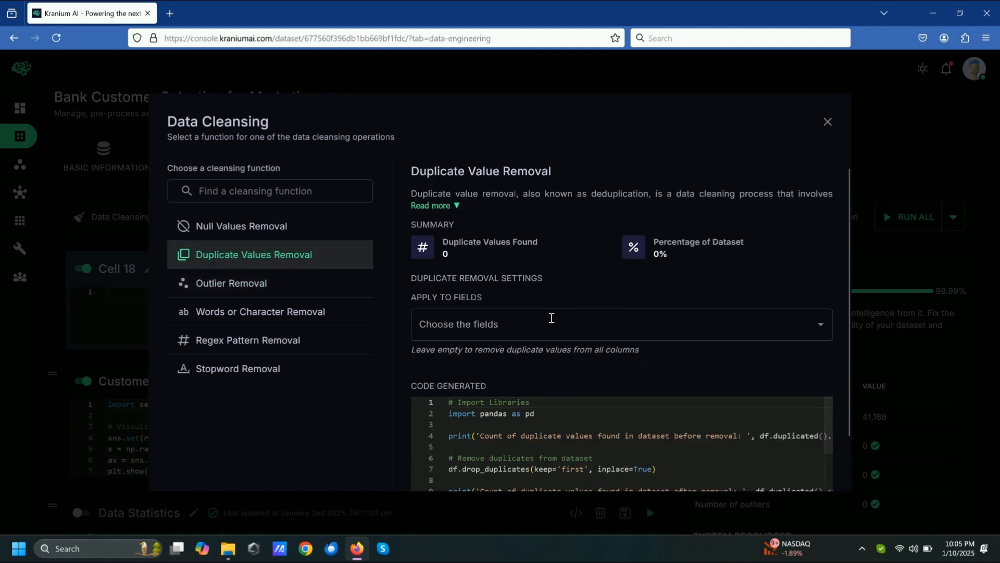
left_click(552, 320)
left_click(487, 276)
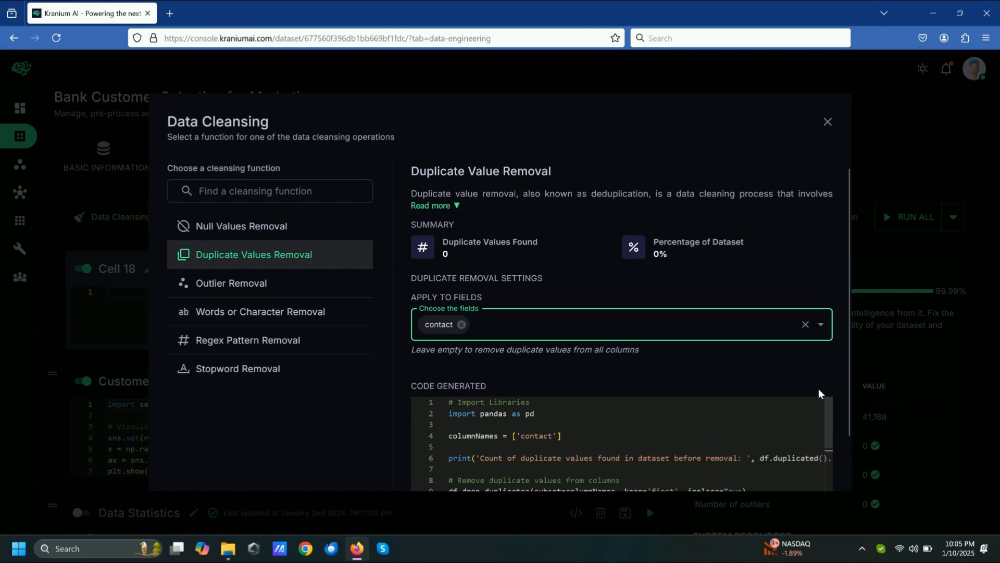
scroll(836, 379, "down", 3)
left_click(800, 475)
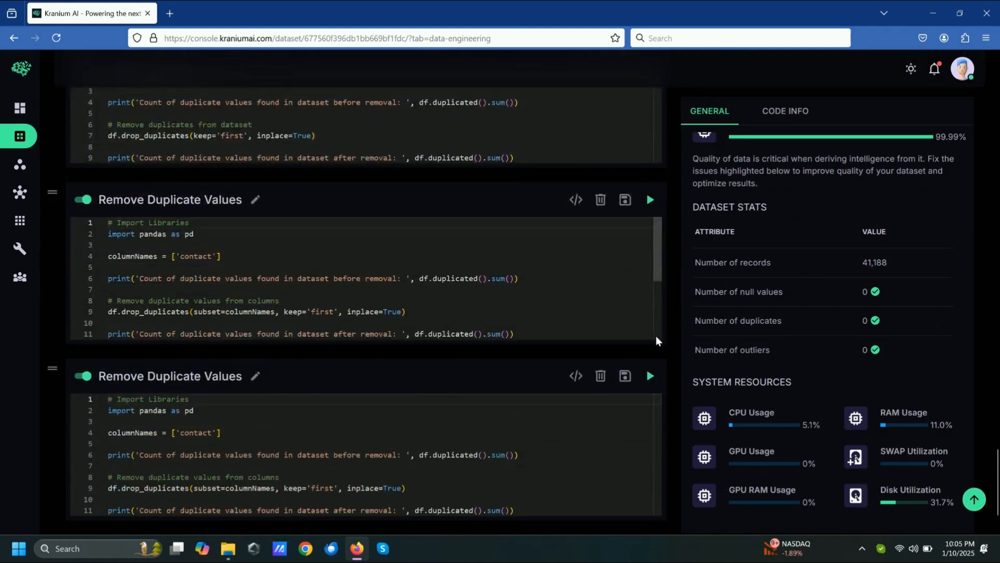
Browse the Explore Data, Wrangle Data and Matplotlib Visualizations code templates and view the Scatter Plot template's details.
scroll(669, 319, "up", 10)
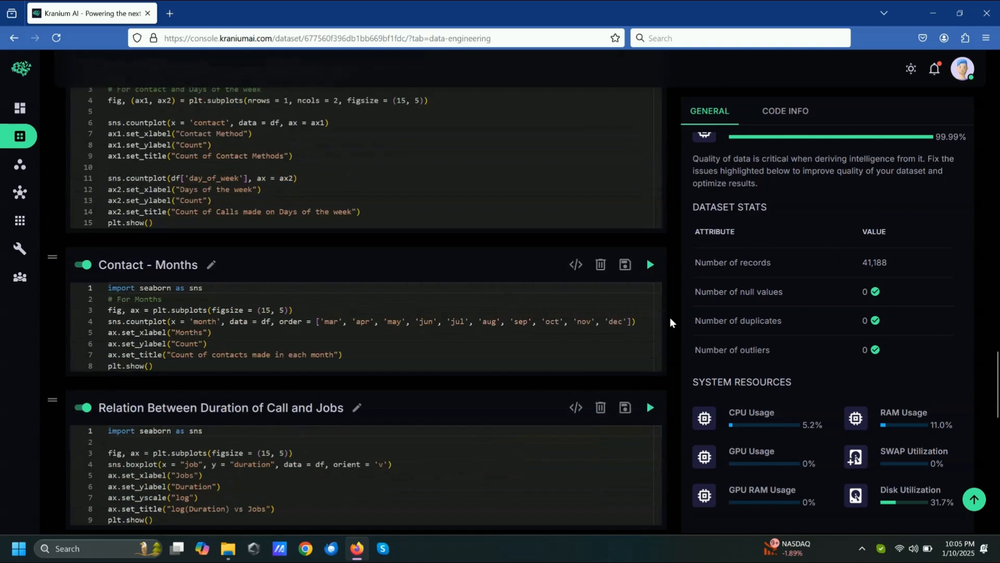
scroll(670, 320, "up", 15)
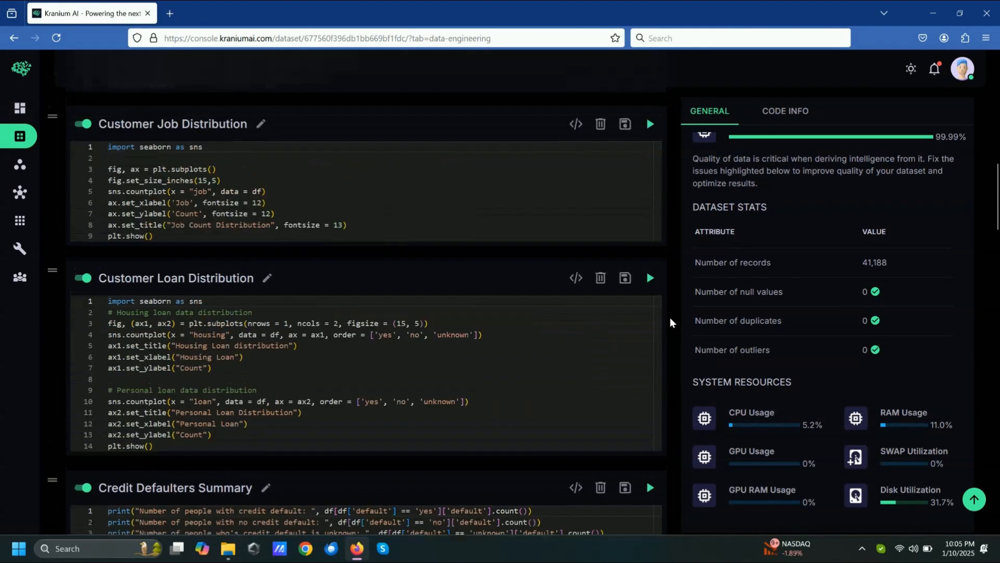
scroll(670, 317, "up", 15)
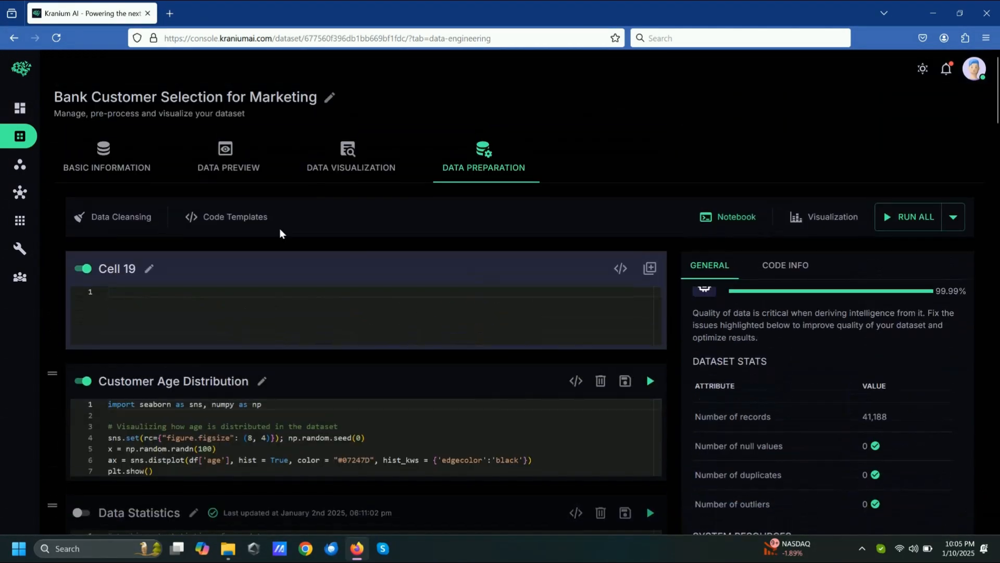
left_click(249, 218)
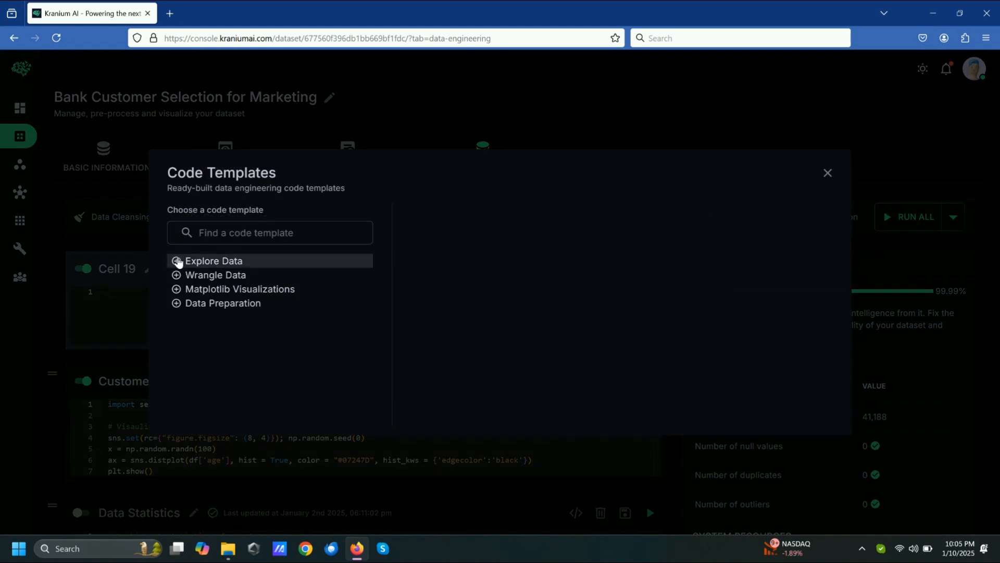
left_click(177, 262)
left_click(176, 306)
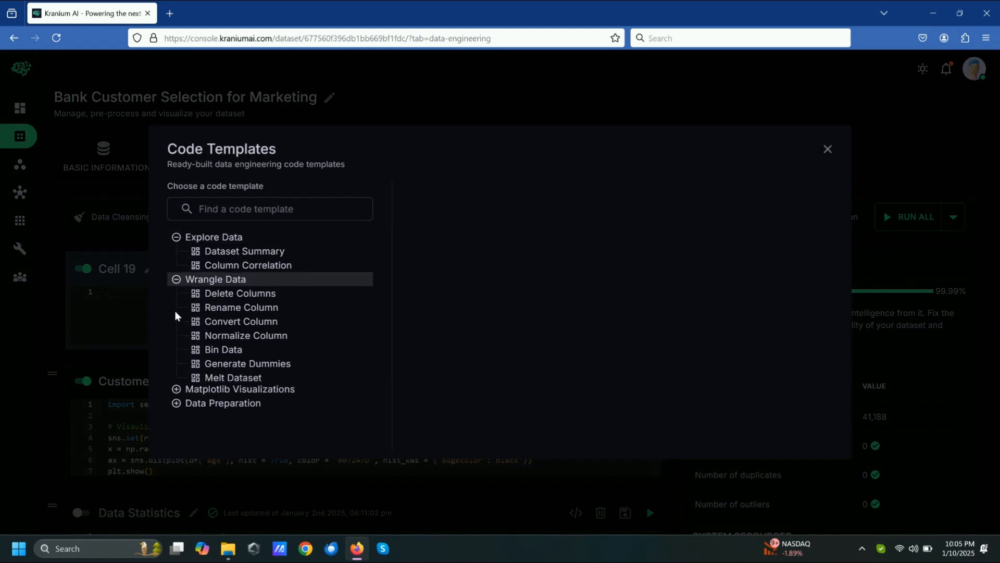
left_click(177, 388)
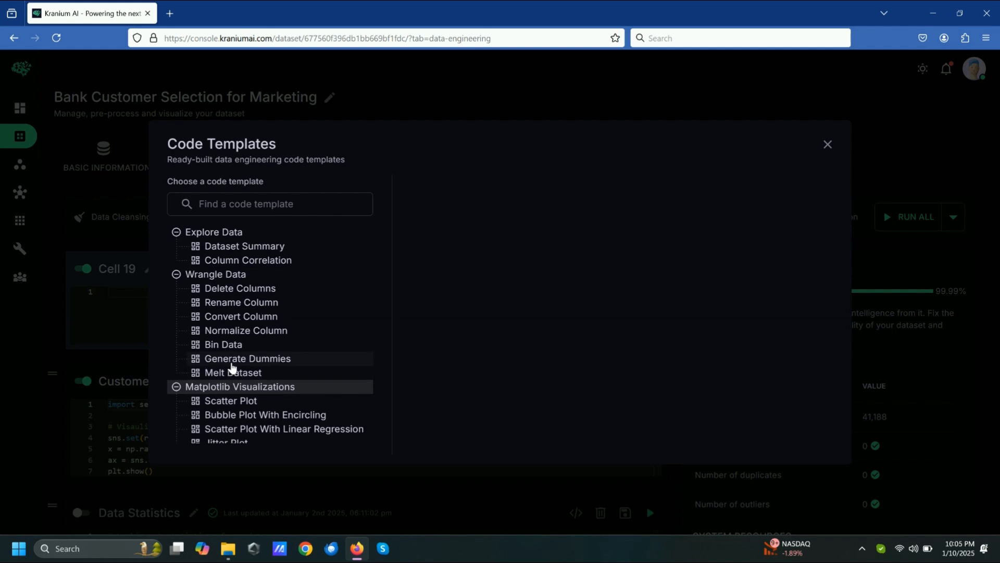
left_click(232, 360)
left_click(232, 401)
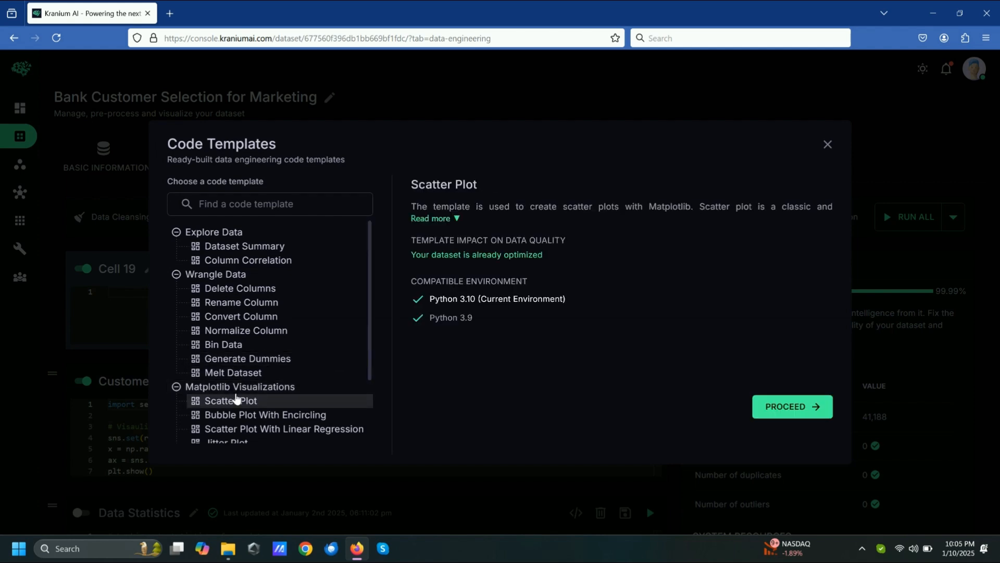
View the Data Preparation 101 template's details in the Data Preparation group, and close the code templates.
scroll(255, 354, "down", 2)
left_click(177, 414)
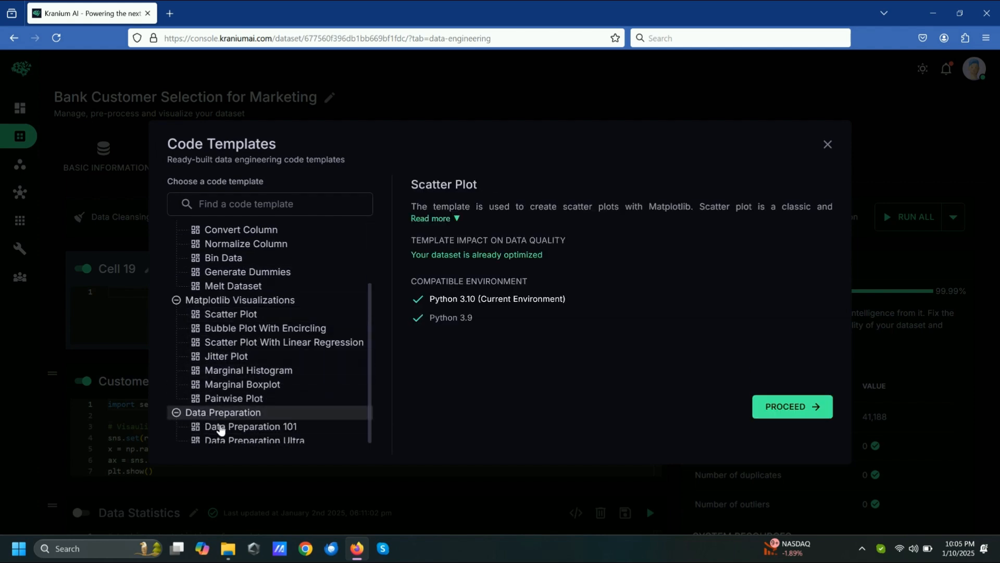
left_click(222, 427)
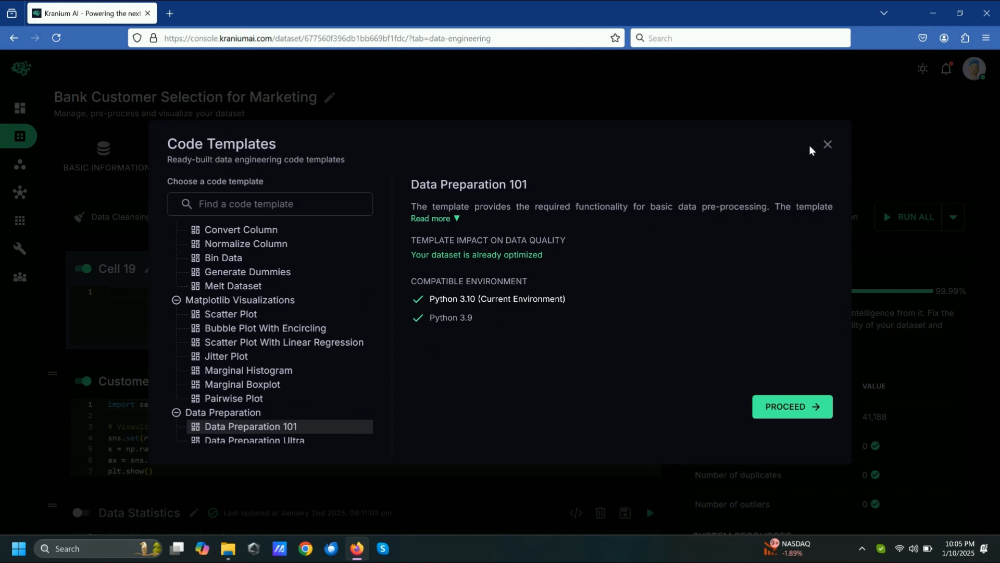
left_click(827, 146)
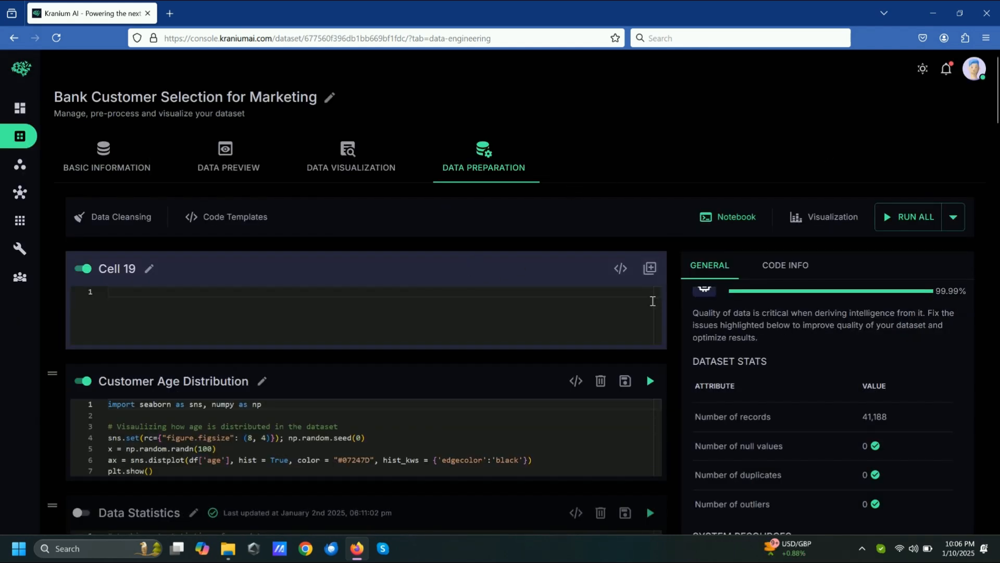
Run the Data Statistics cell and look through its df.info() output.
scroll(679, 343, "down", 3)
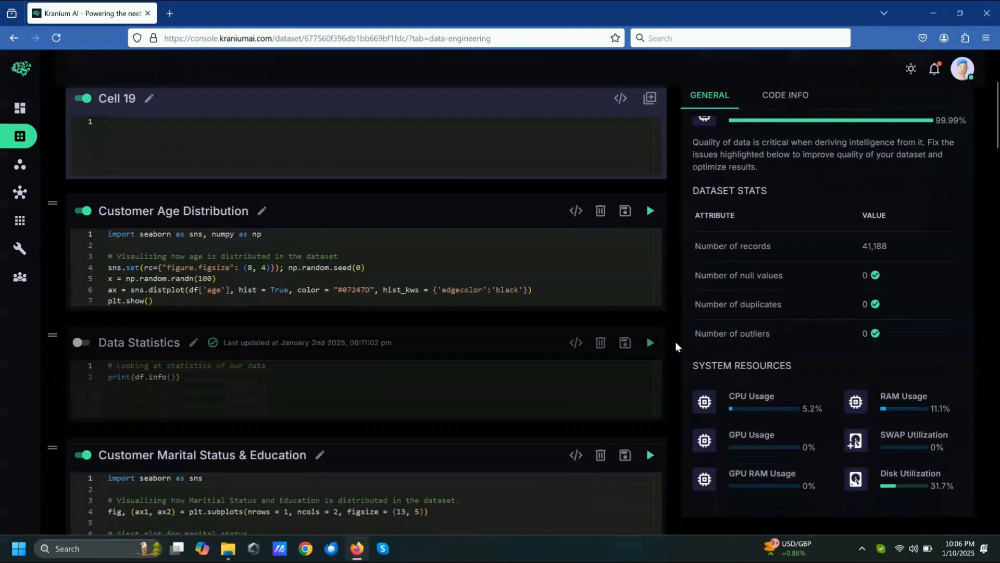
scroll(662, 327, "down", 3)
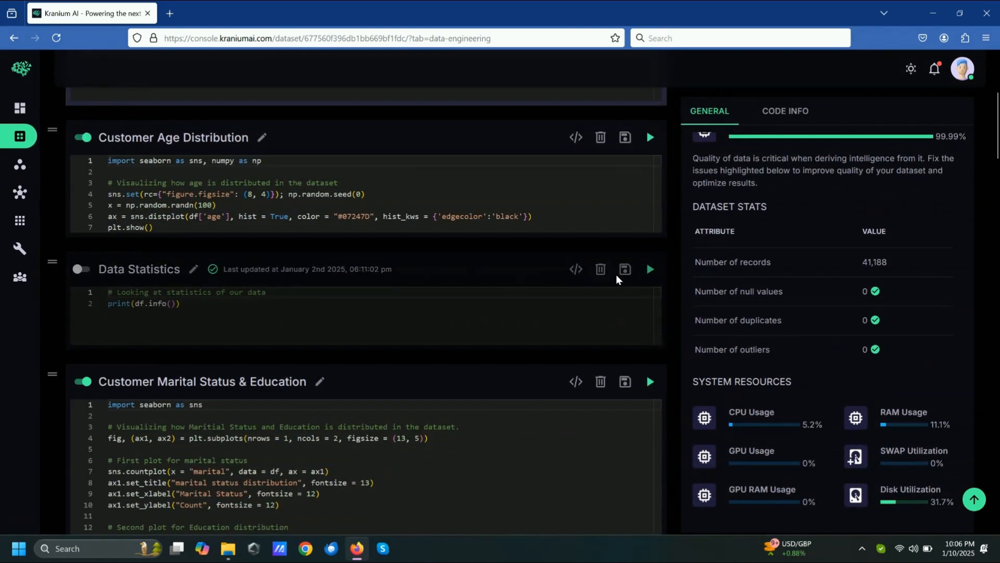
left_click(650, 270)
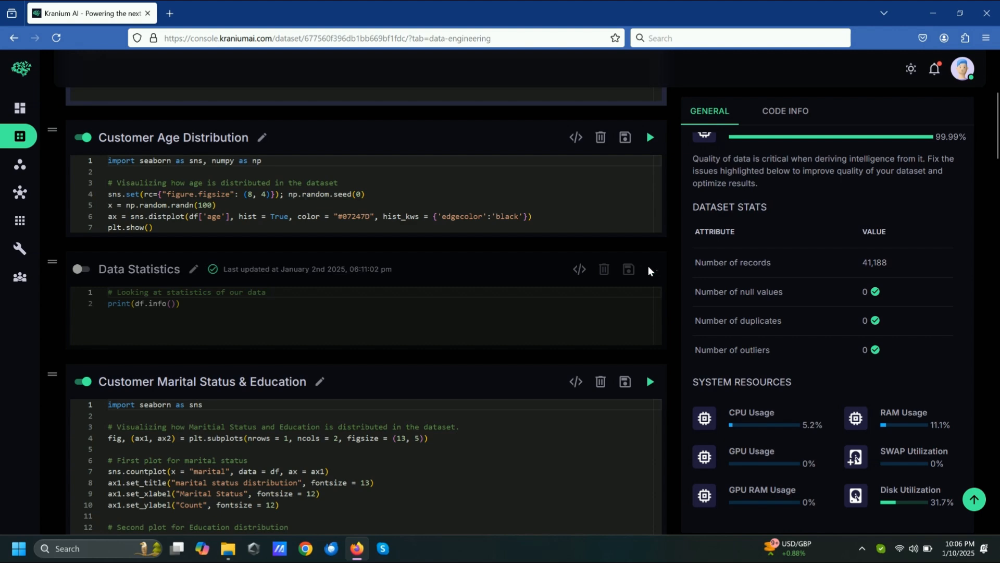
scroll(248, 370, "down", 4)
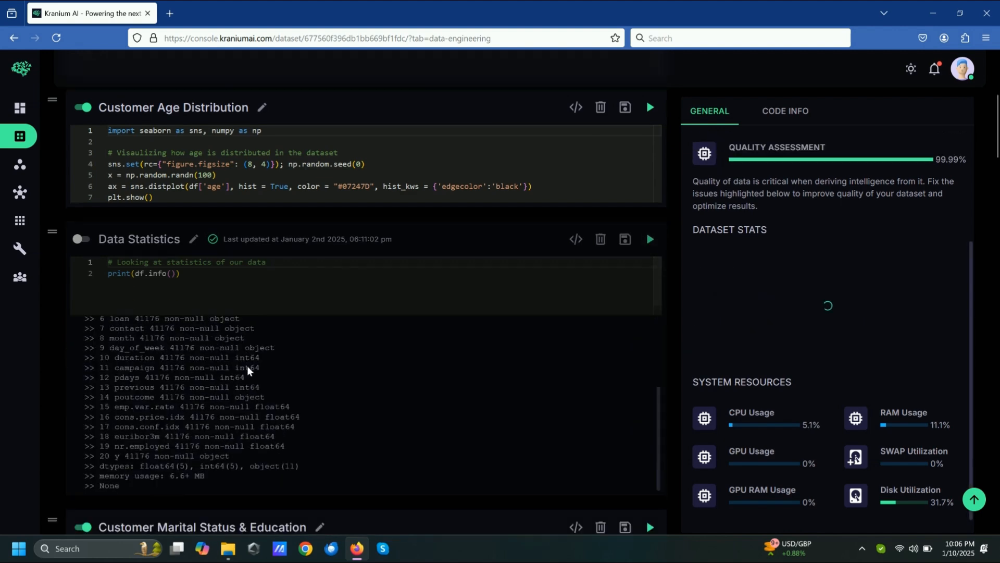
Run the Customer Age Distribution cell to plot the age histogram.
scroll(248, 370, "up", 2)
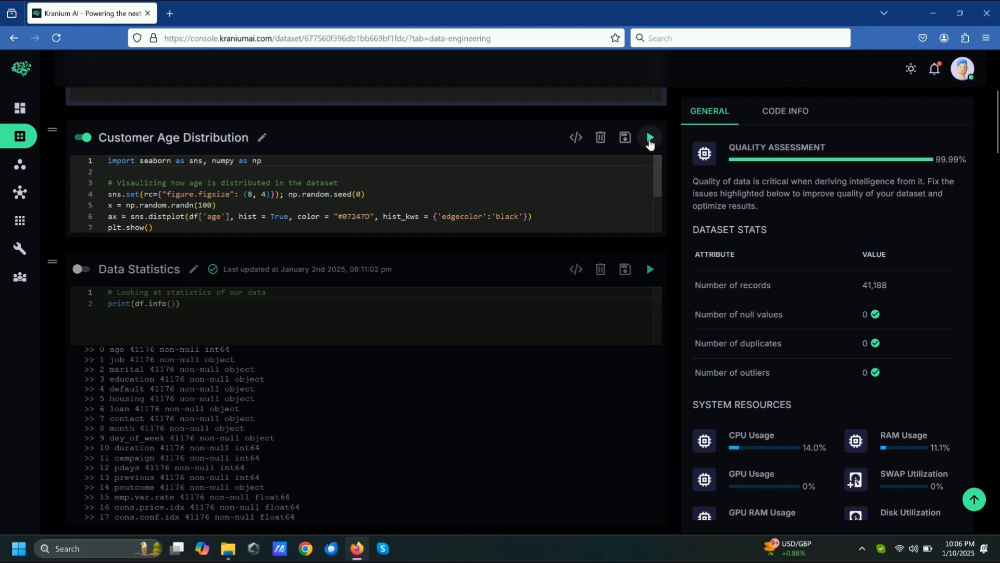
left_click(650, 137)
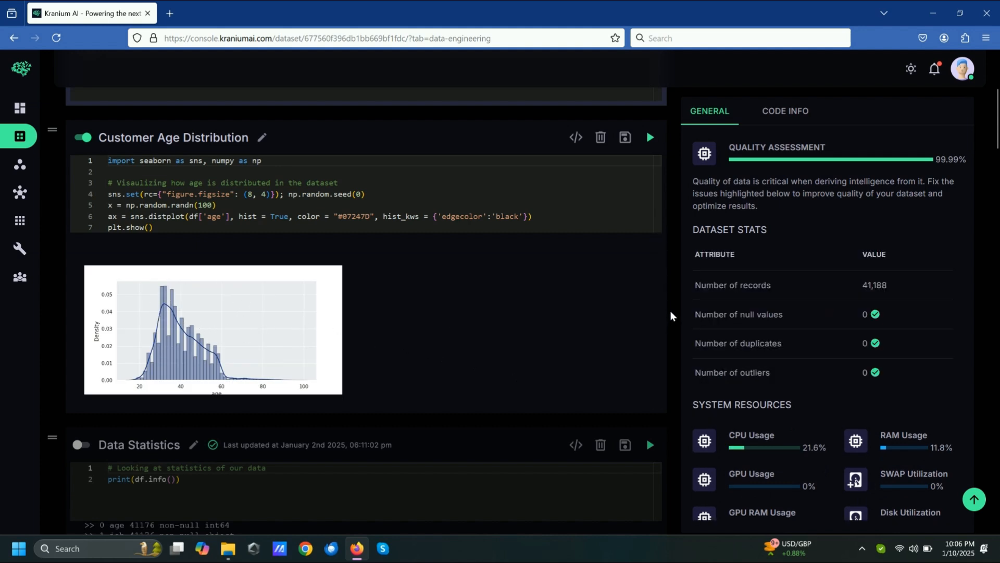
scroll(670, 311, "up", 4)
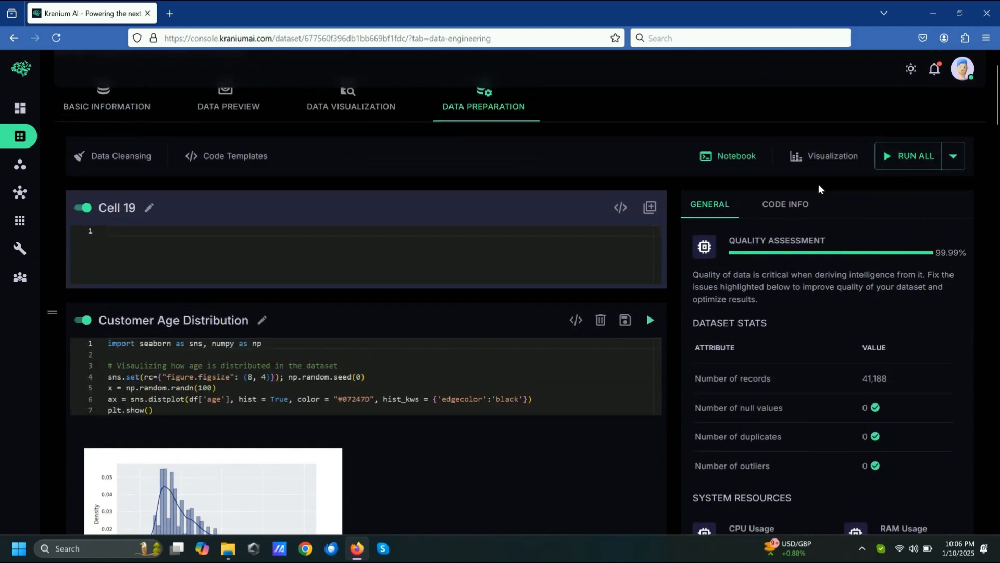
scroll(676, 207, "down", 4)
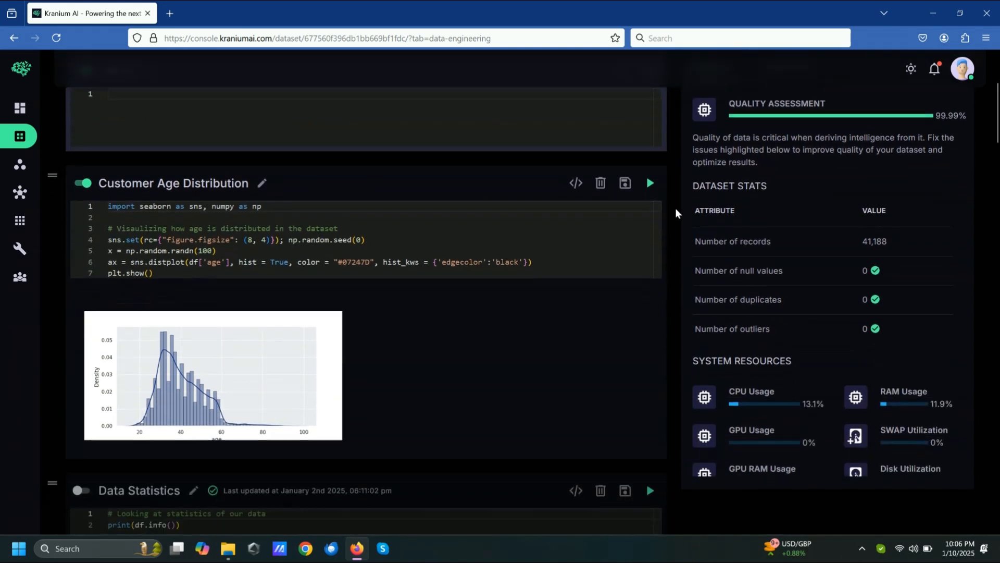
scroll(675, 208, "up", 5)
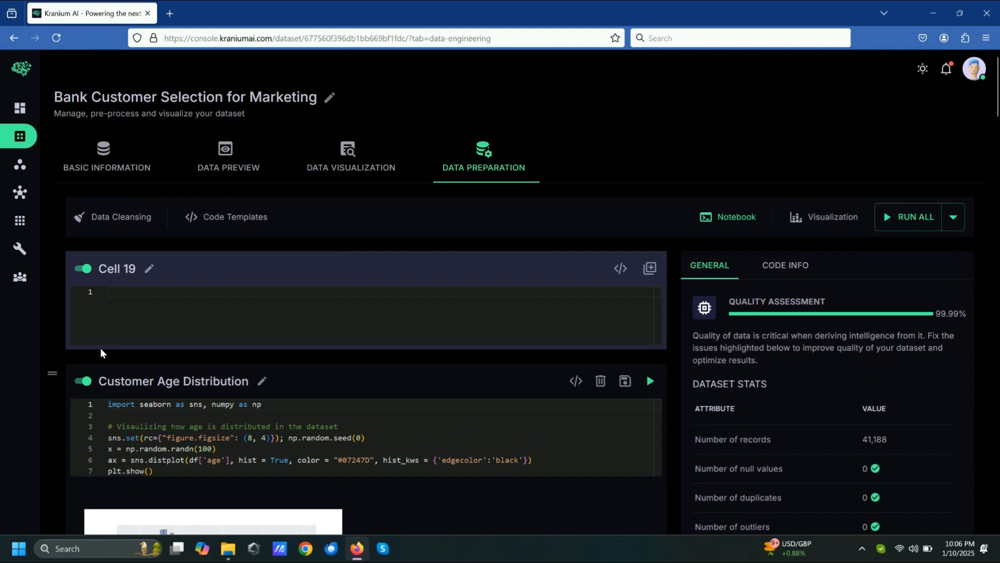
Enable the Data Statistics cell in the notebook.
scroll(60, 361, "down", 7)
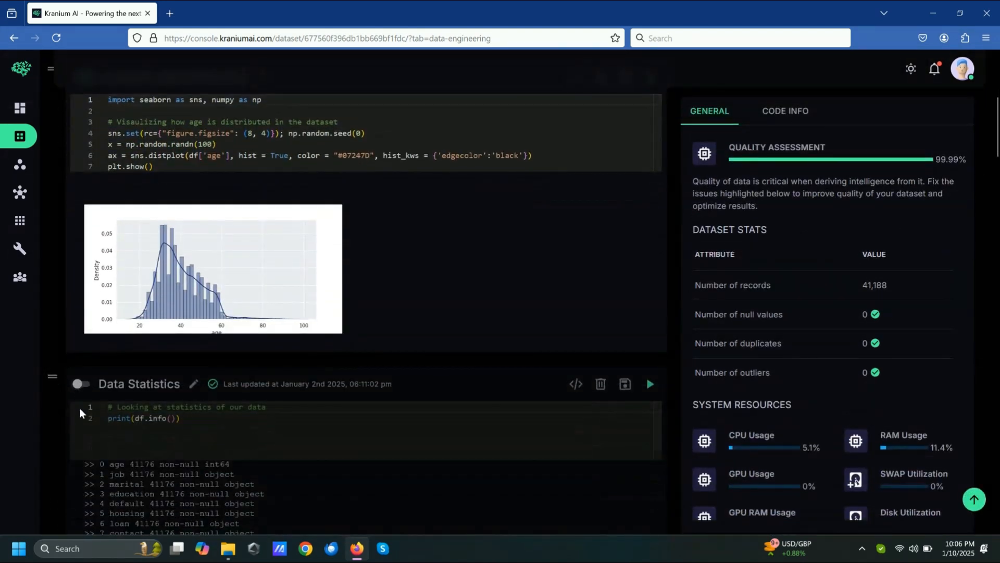
left_click(83, 387)
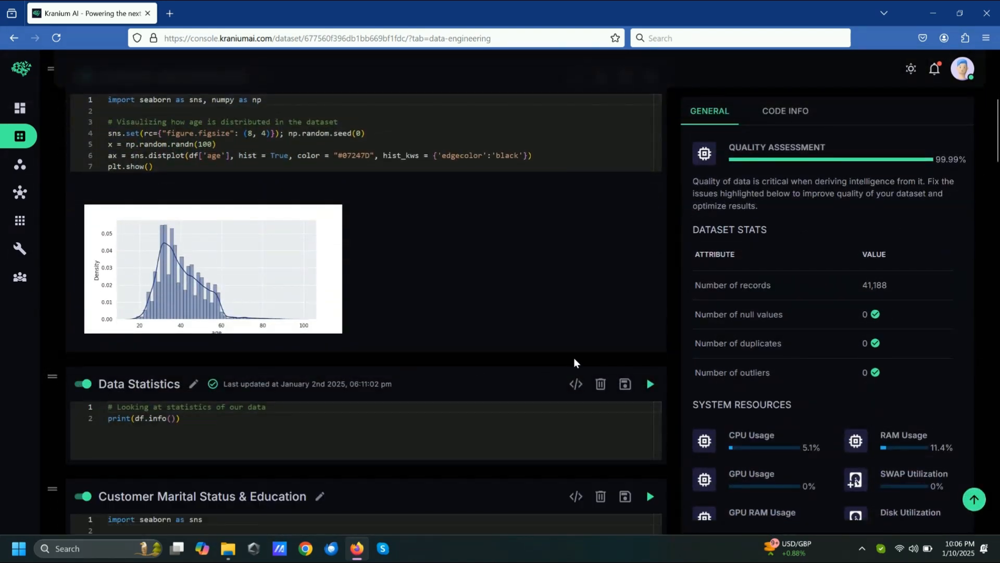
scroll(665, 352, "down", 1)
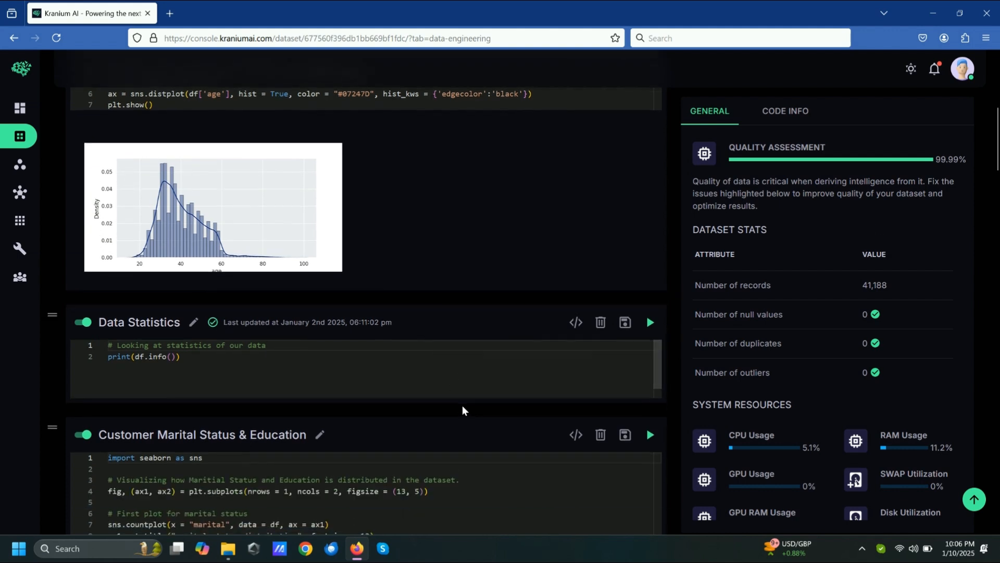
scroll(466, 406, "down", 2)
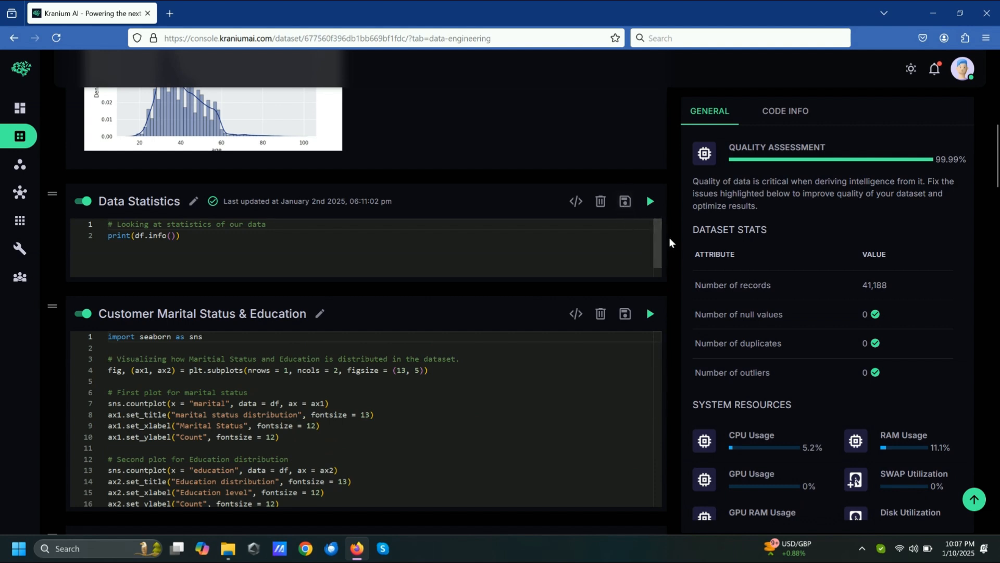
Open the data preview of the Bank Customer Selection for Marketing dataset.
scroll(673, 240, "up", 7)
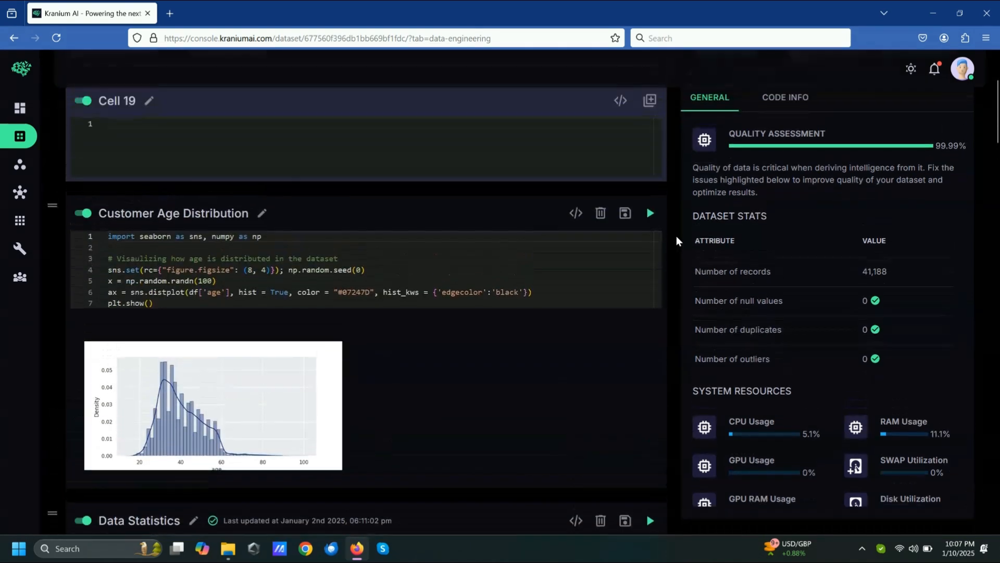
scroll(678, 234, "up", 3)
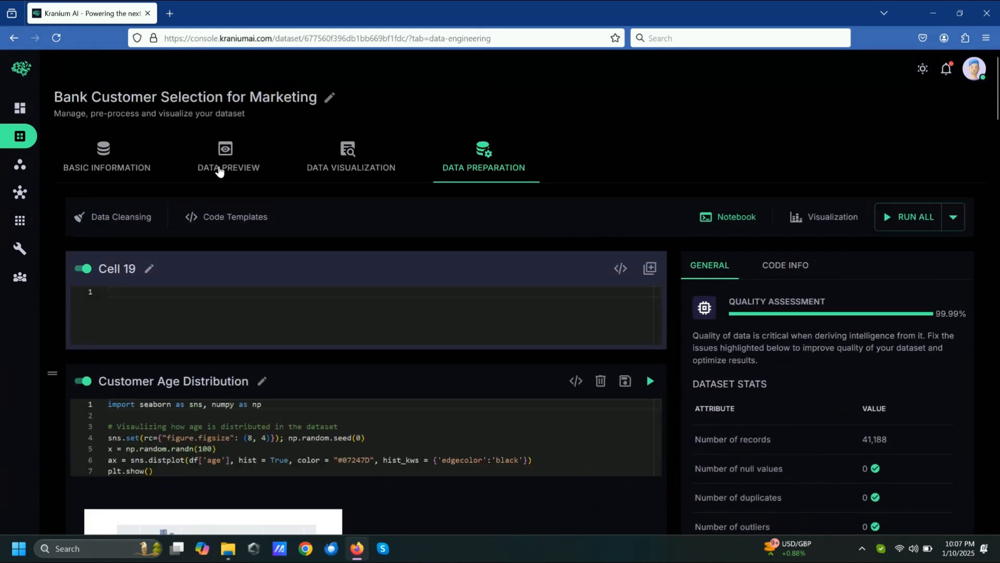
left_click(220, 170)
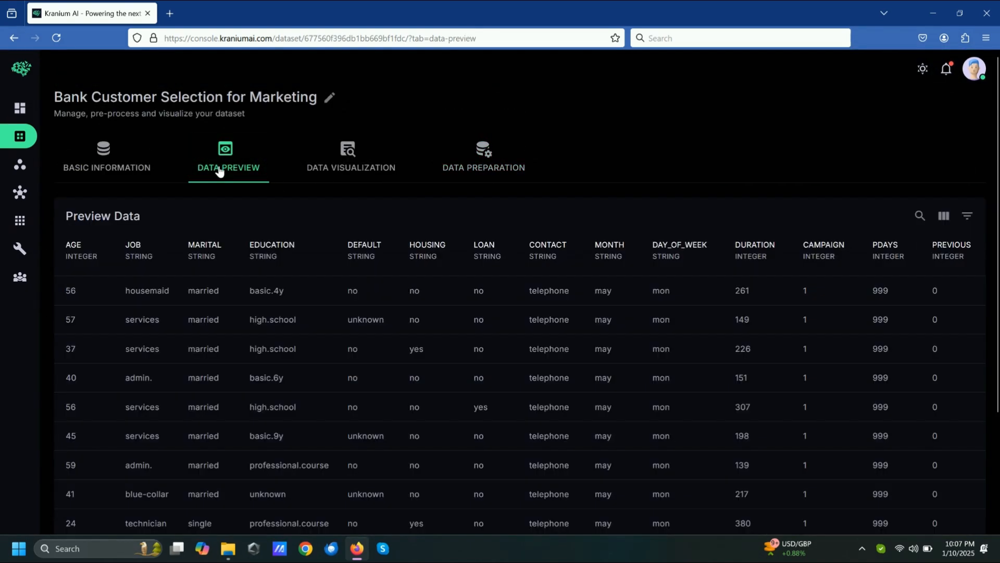
Look through the previewed customer rows of the bank marketing dataset and return to the list of all datasets.
scroll(232, 267, "down", 2)
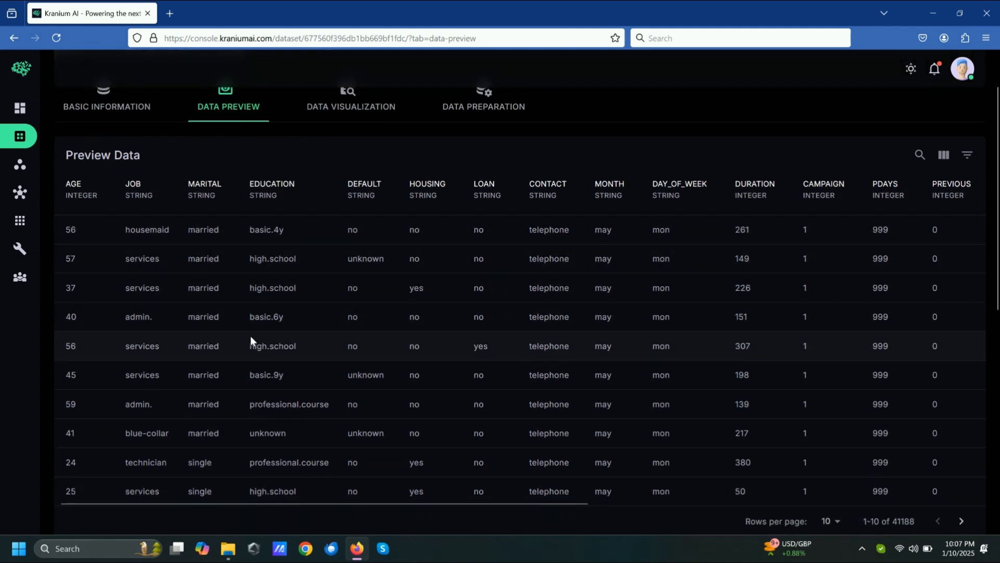
scroll(250, 336, "up", 2)
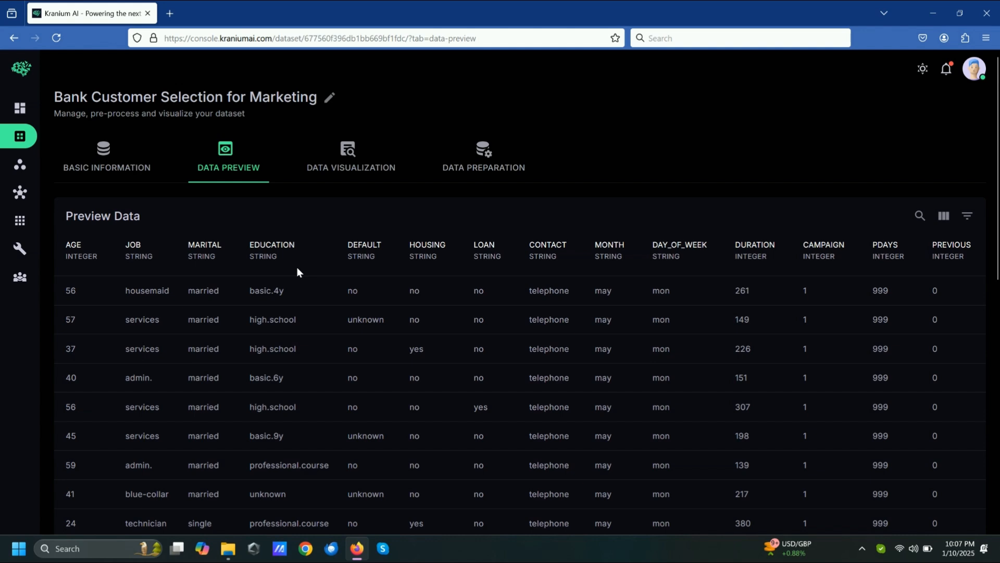
mouse_move(19, 138)
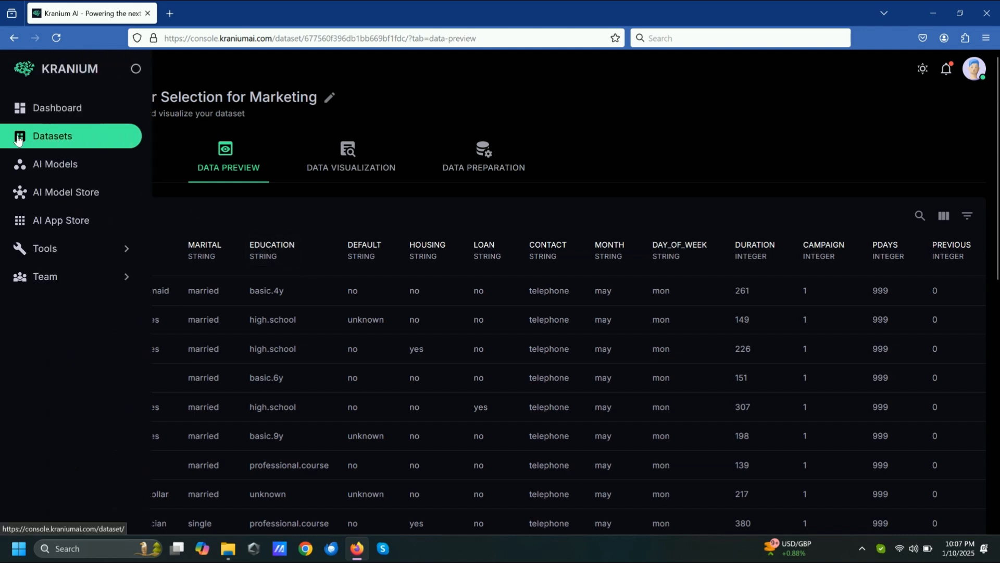
left_click(53, 139)
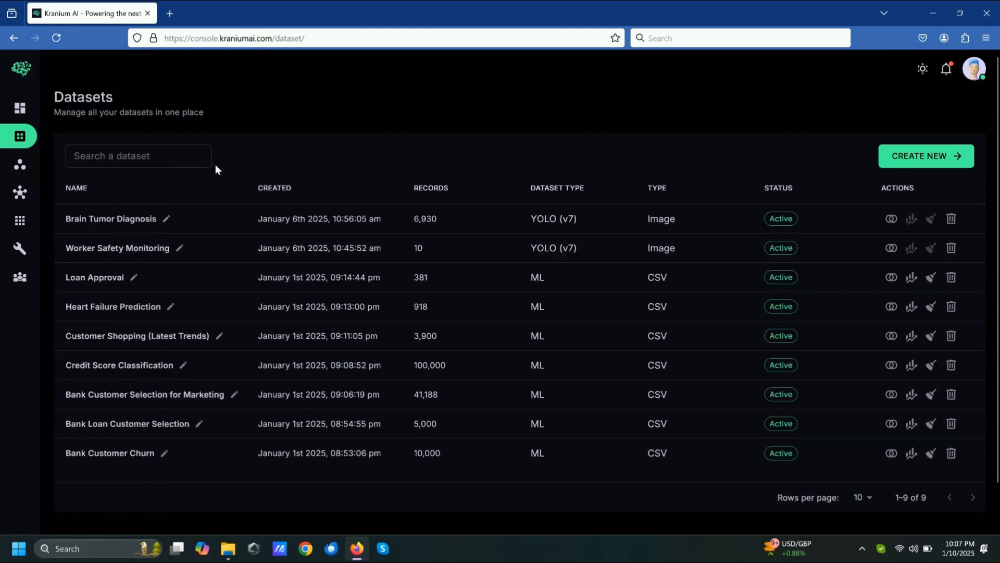
Open the Brain Tumor Diagnosis dataset and preview slices 107, 110 and 42 of volume 100 from its images folder.
left_click(142, 219)
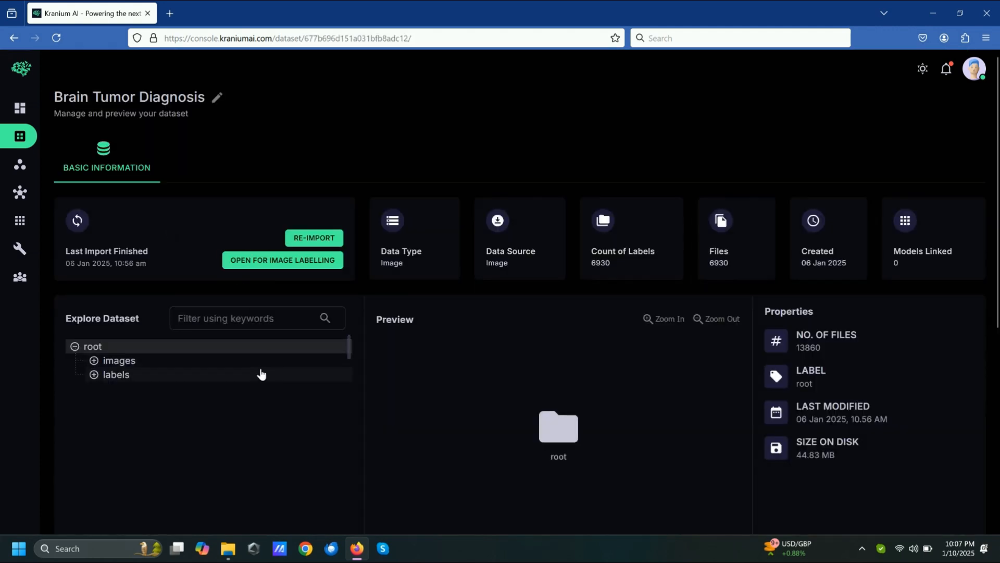
scroll(261, 373, "down", 1)
left_click(94, 300)
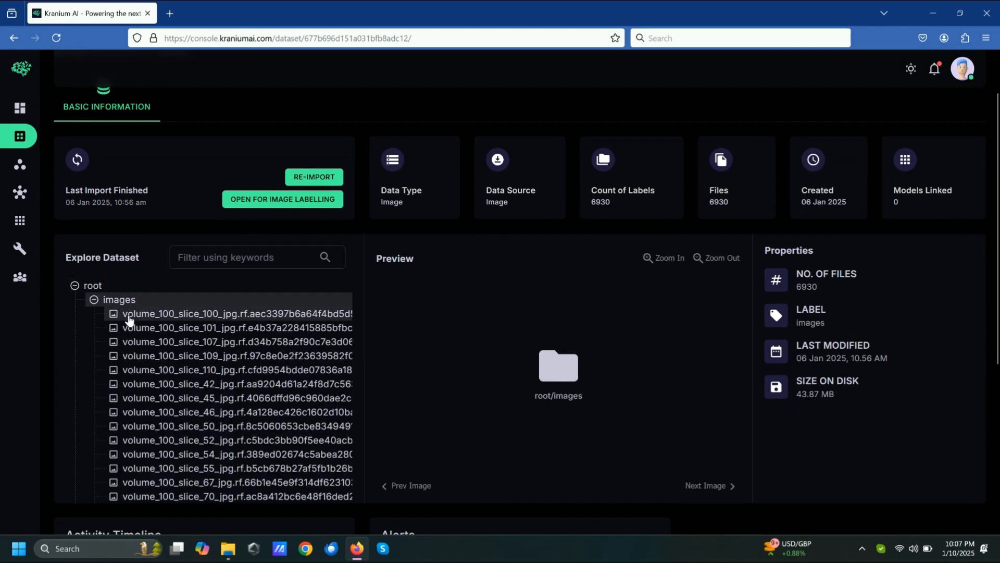
left_click(149, 341)
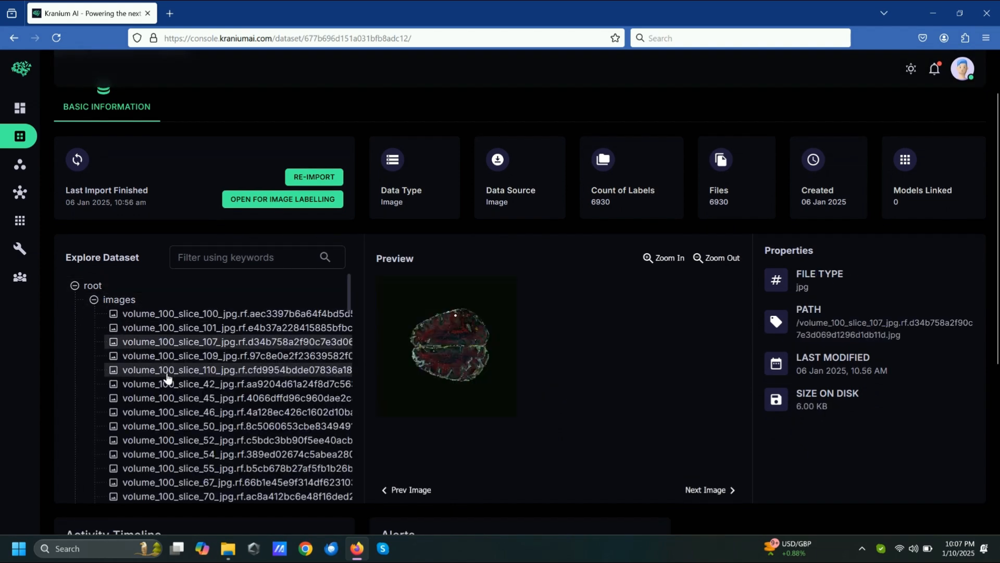
left_click(165, 371)
left_click(179, 386)
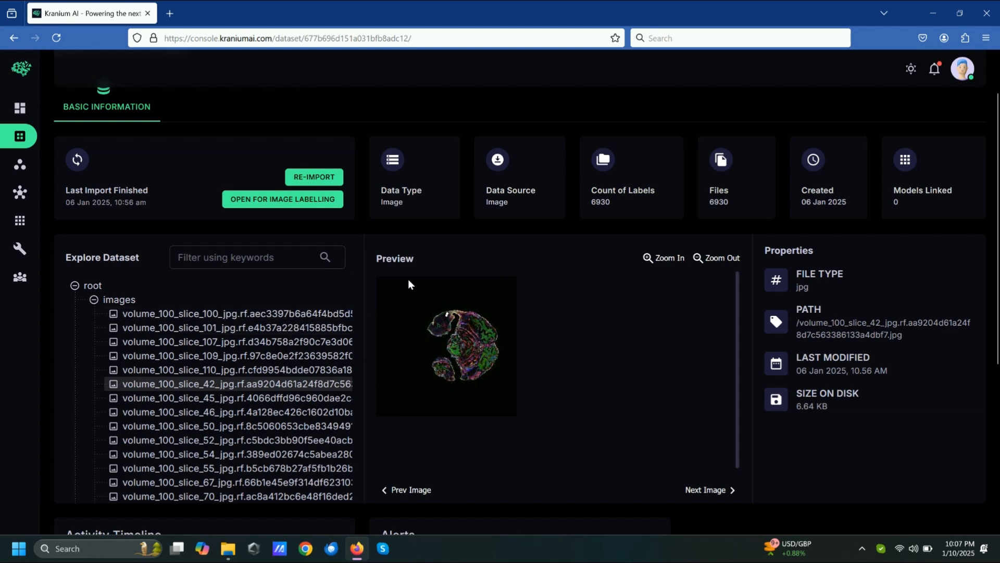
scroll(365, 279, "up", 2)
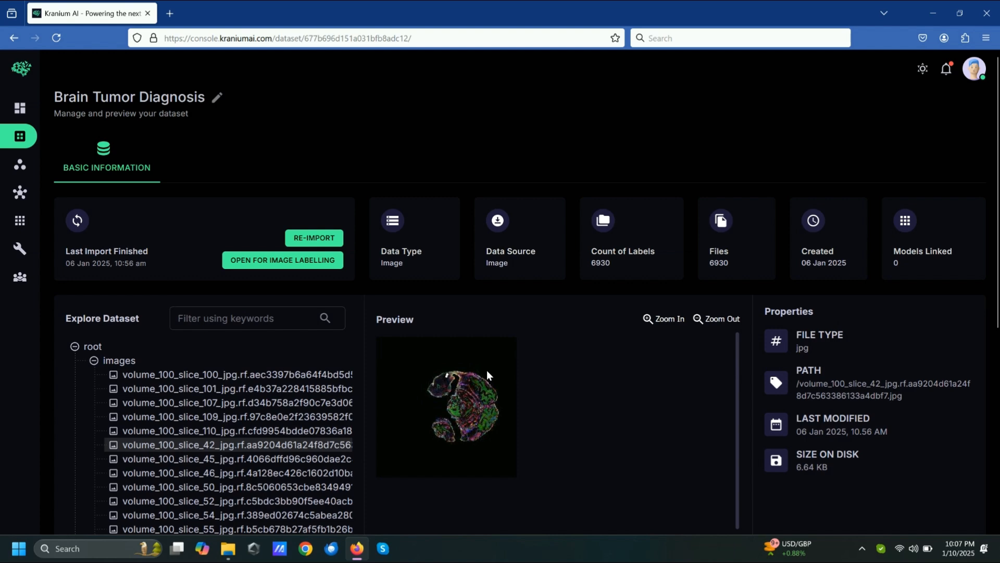
Open the Worker Safety Monitoring dataset from the datasets list and preview its images 000001, 000003, 000004 and 000005.
mouse_move(14, 145)
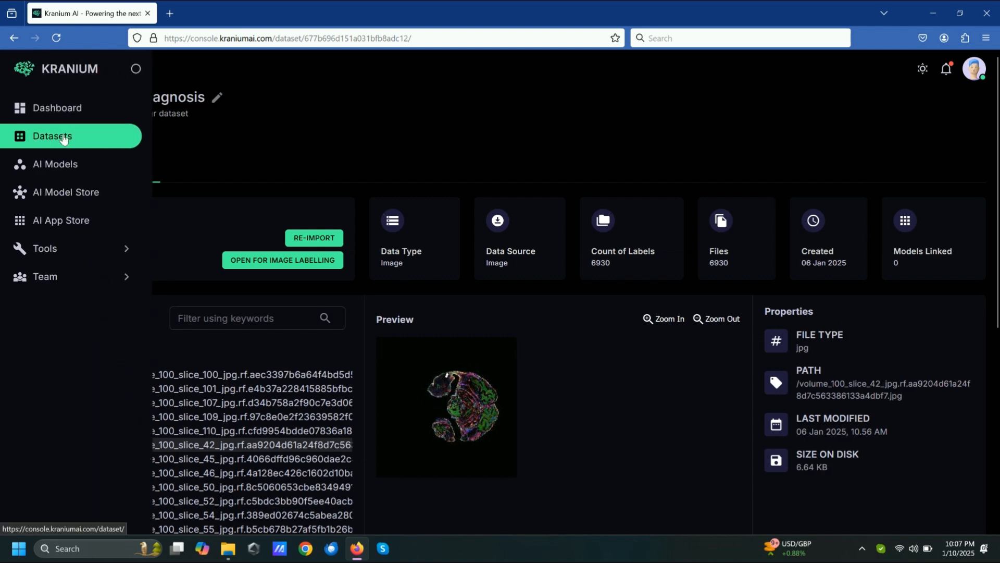
left_click(63, 137)
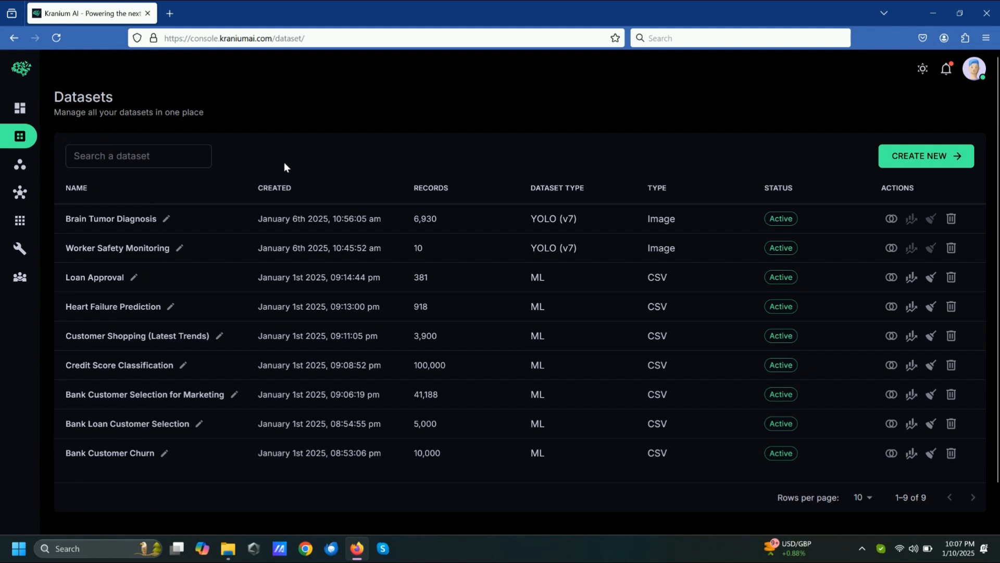
left_click(145, 248)
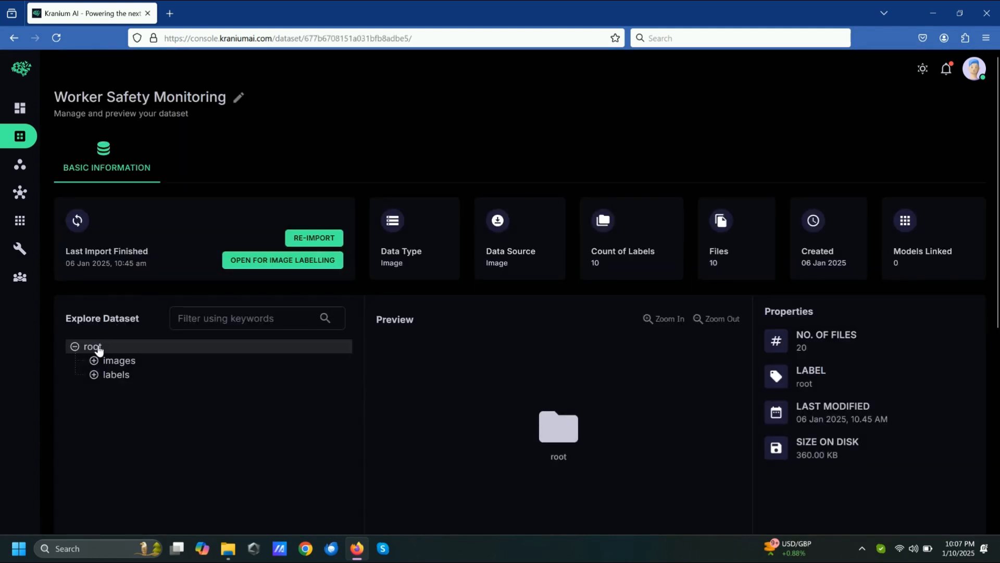
left_click(93, 361)
left_click(145, 378)
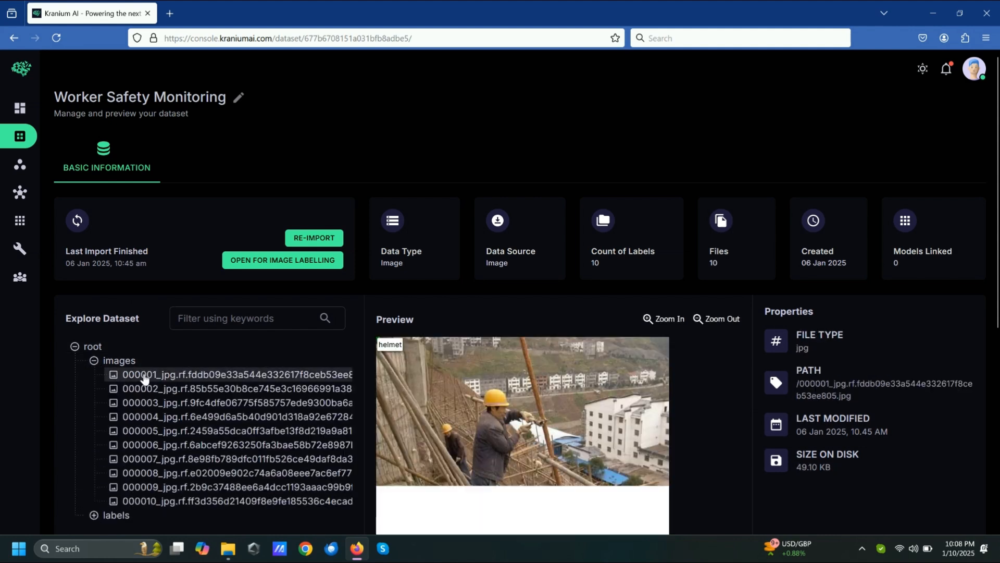
left_click(172, 406)
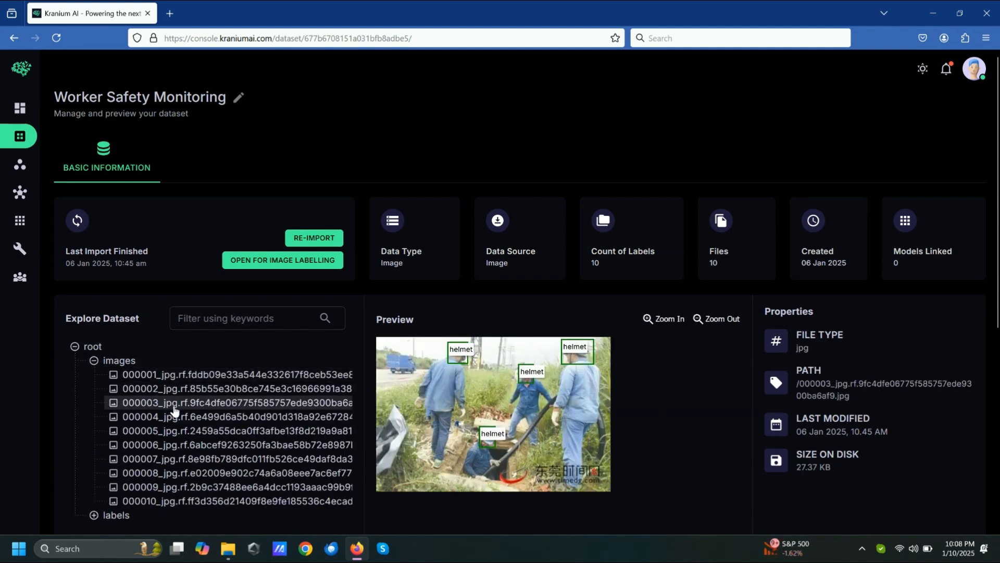
left_click(175, 419)
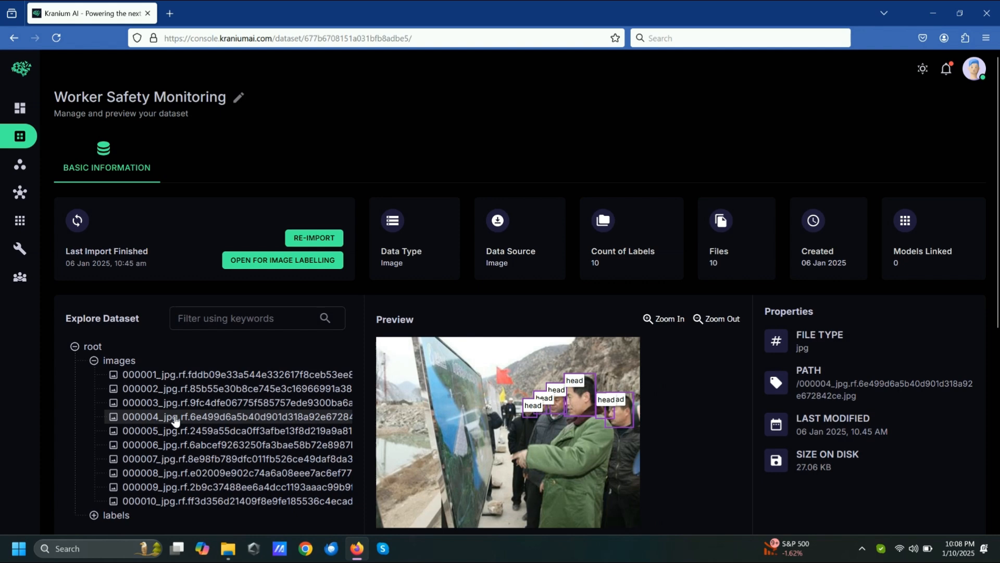
left_click(179, 431)
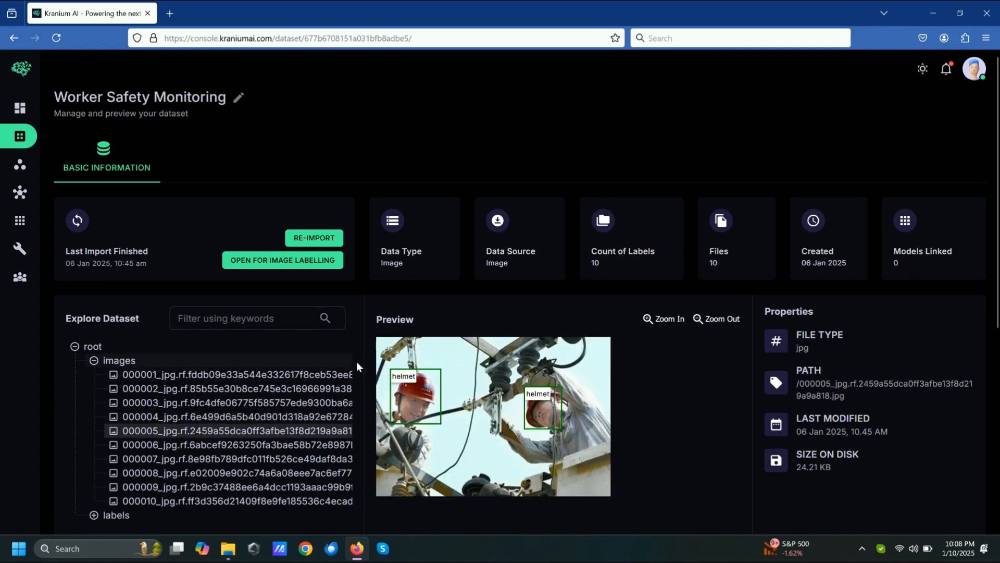
scroll(369, 355, "down", 2)
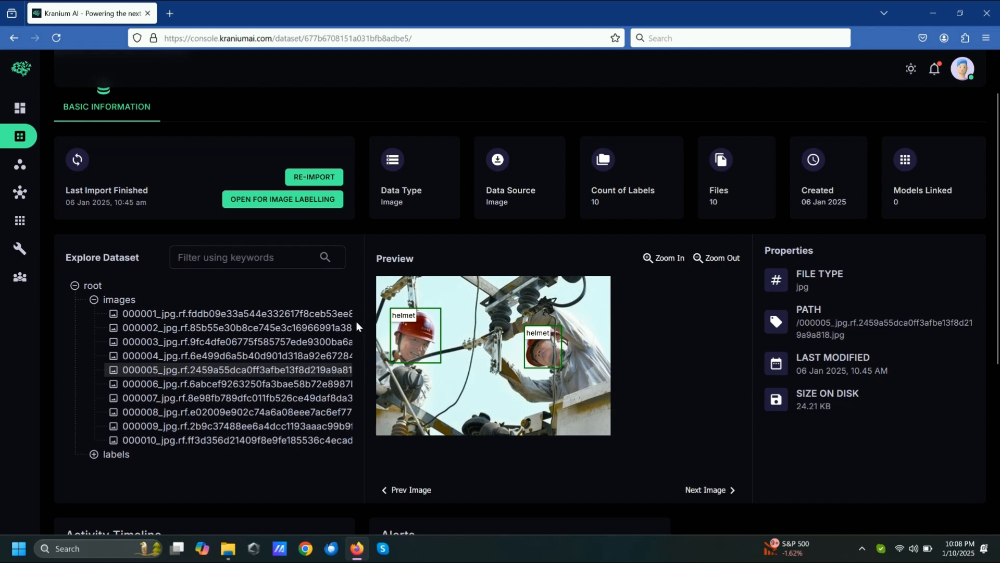
Open the Worker Safety Monitoring dataset for image labelling and load images 000001 and 000002 from its images folder in turn.
left_click(281, 201)
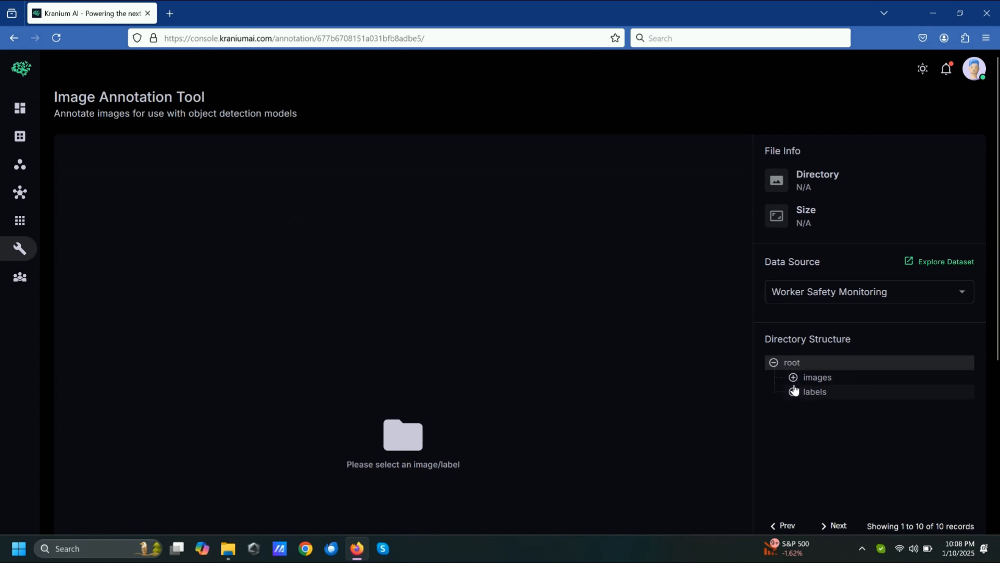
left_click(792, 377)
left_click(848, 402)
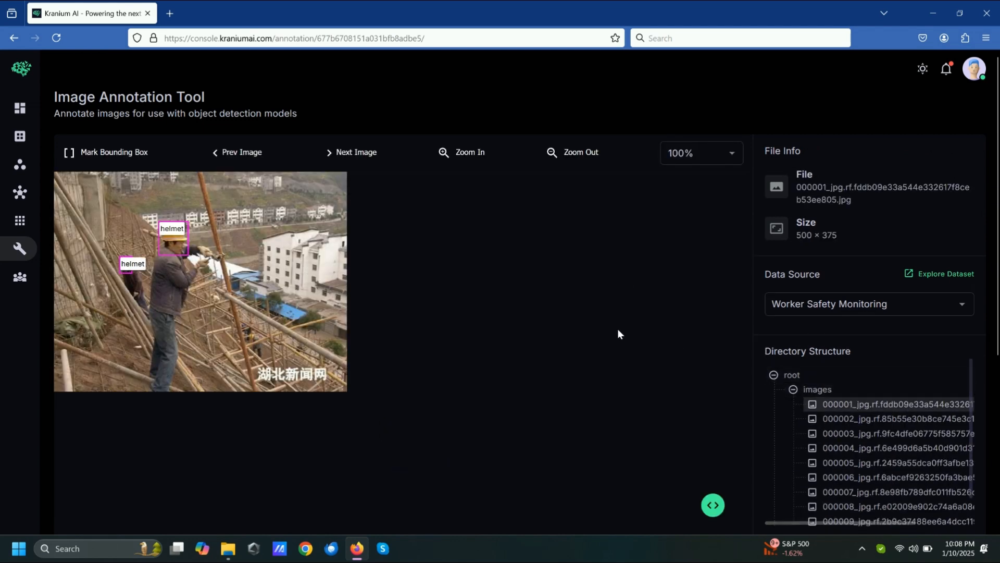
left_click(842, 419)
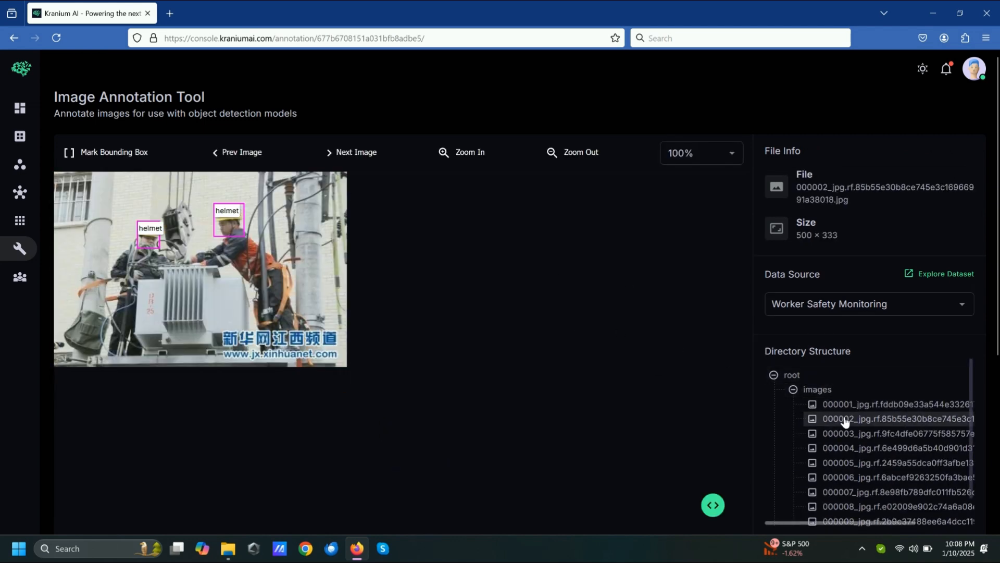
Mark a bounding box over the transformer and the worker's side in image 000002 and label it helmet.
left_click(105, 153)
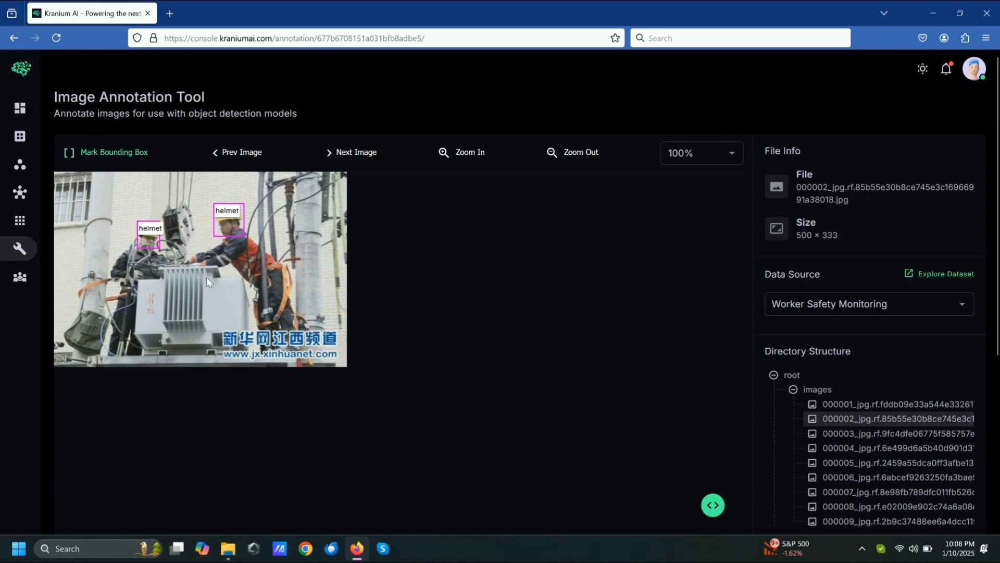
left_click_drag(205, 259, 264, 307)
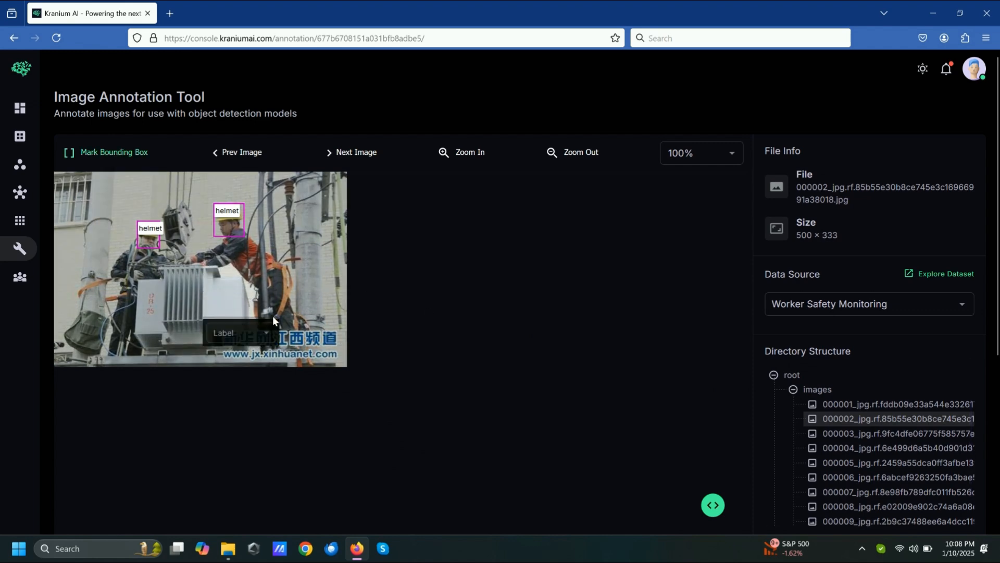
left_click(260, 333)
left_click(232, 379)
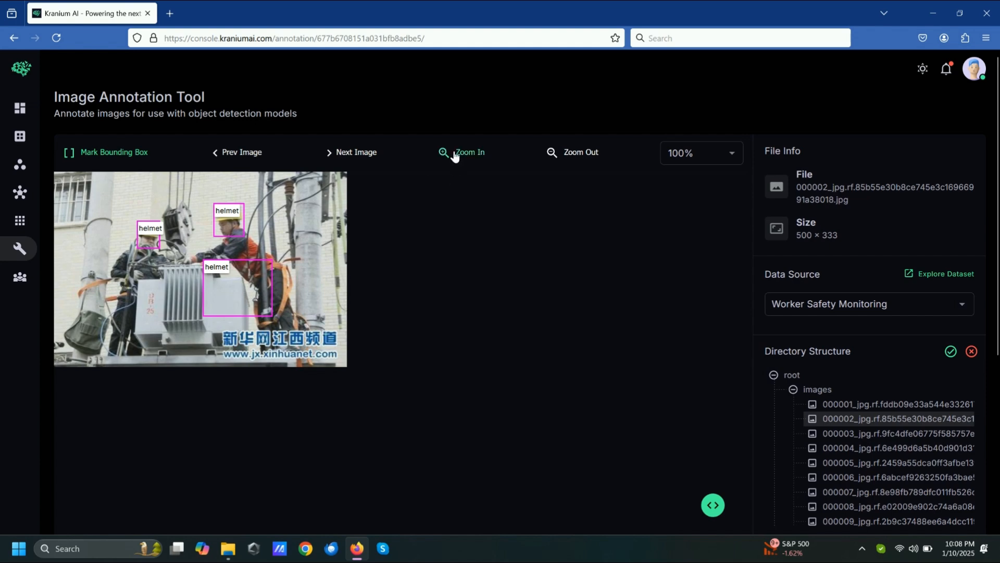
Enlarge the annotated image to examine its bounding boxes and look over the preset zoom levels.
left_click(455, 153)
left_click(455, 153)
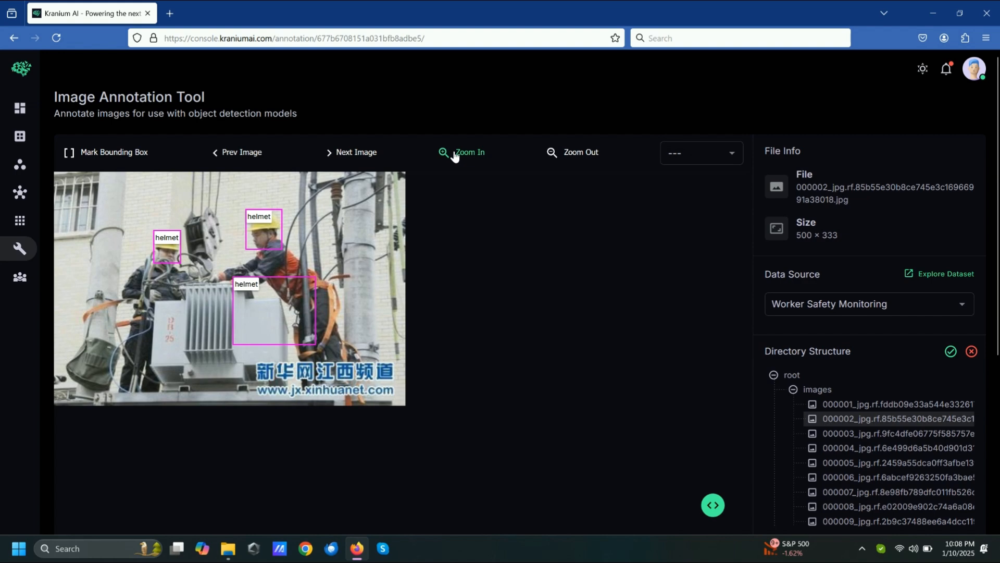
left_click(694, 156)
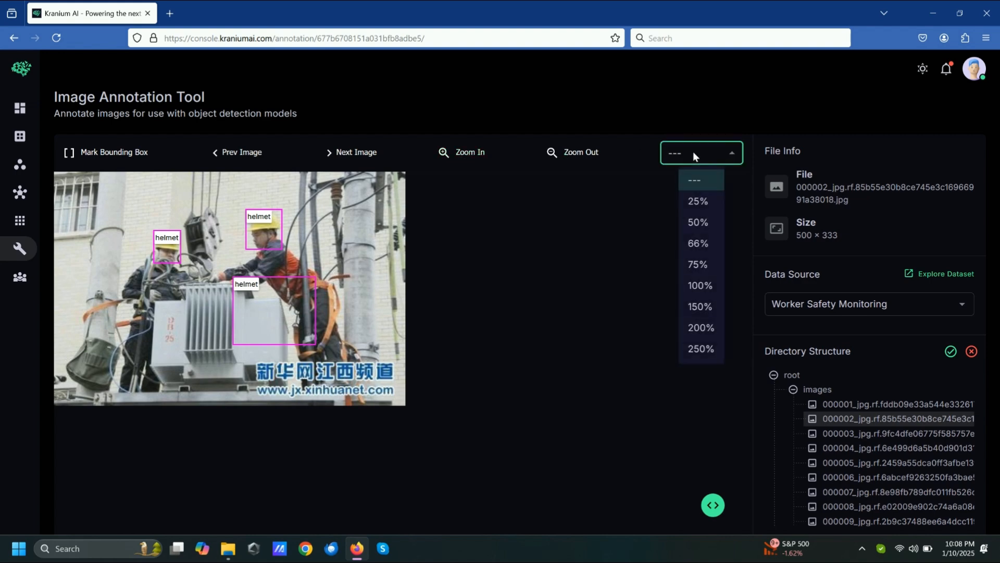
left_click(633, 166)
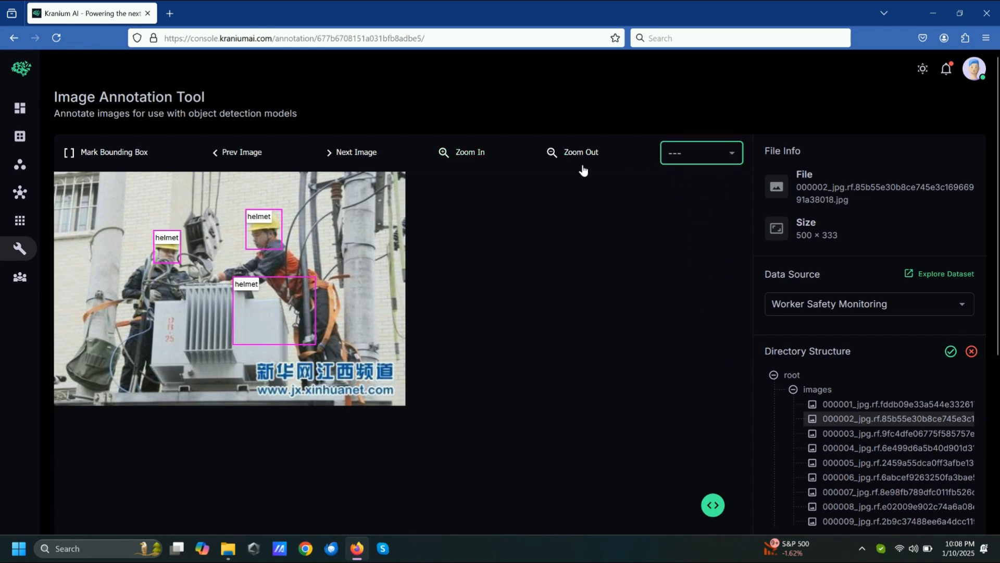
left_click(454, 155)
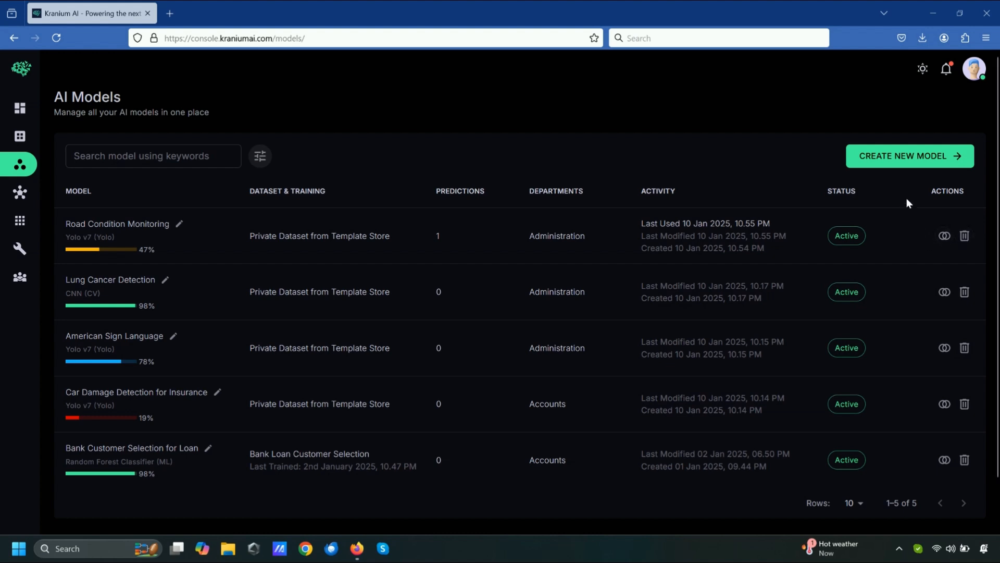
Start creating a new AI model and name it "Customer Selection for Cold Calling".
left_click(916, 161)
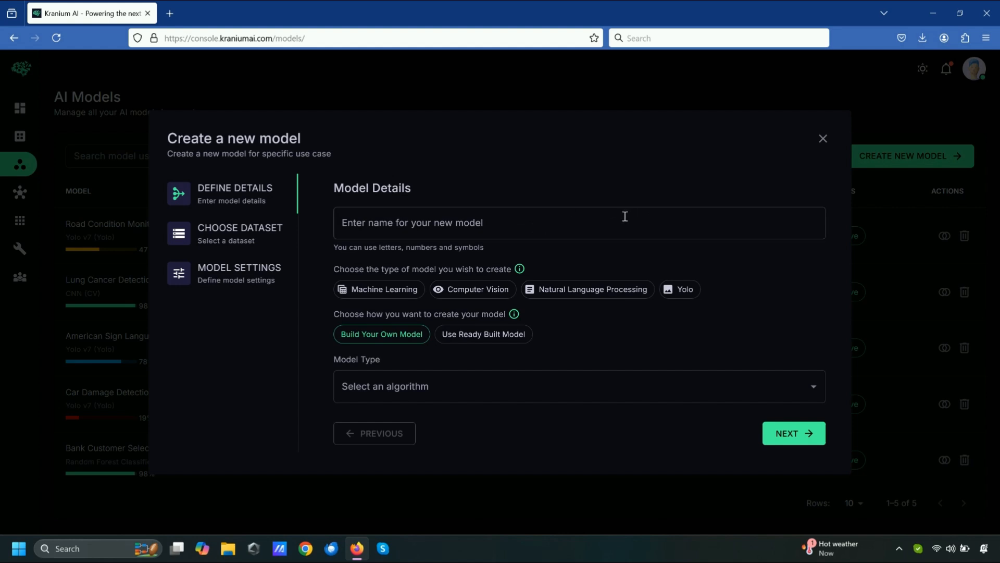
left_click(600, 225)
type("Custom")
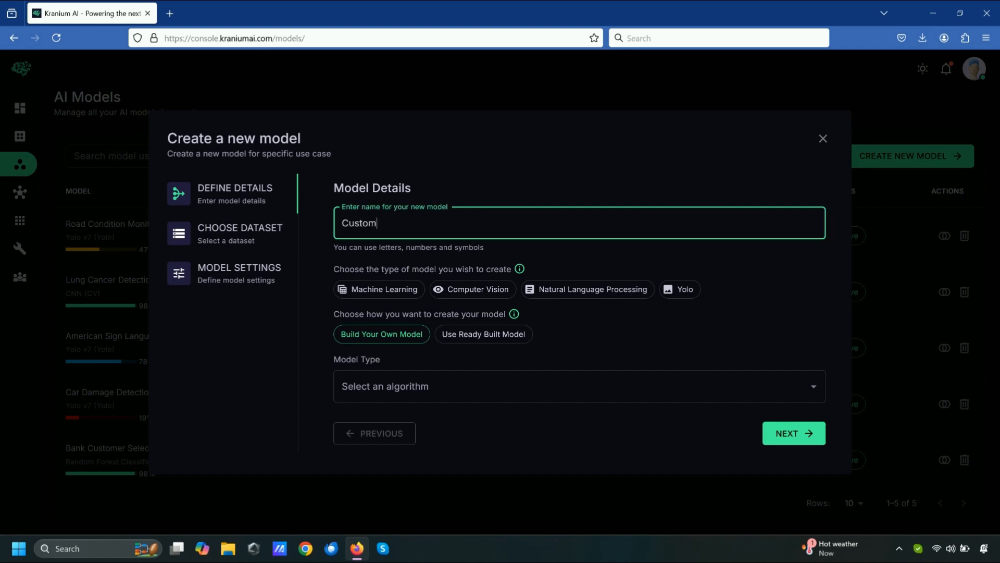
type("er Selection for Cold Calling")
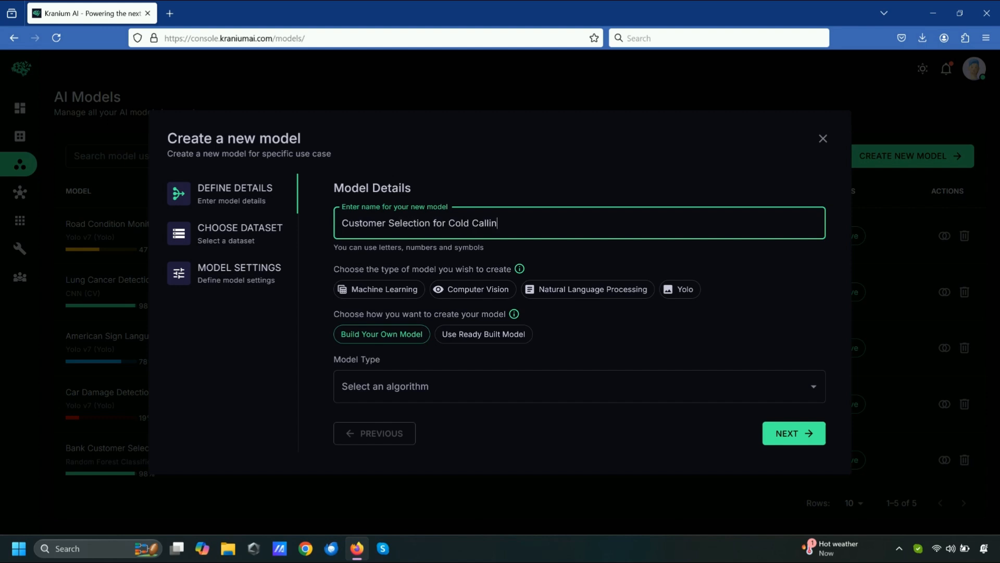
left_click(579, 247)
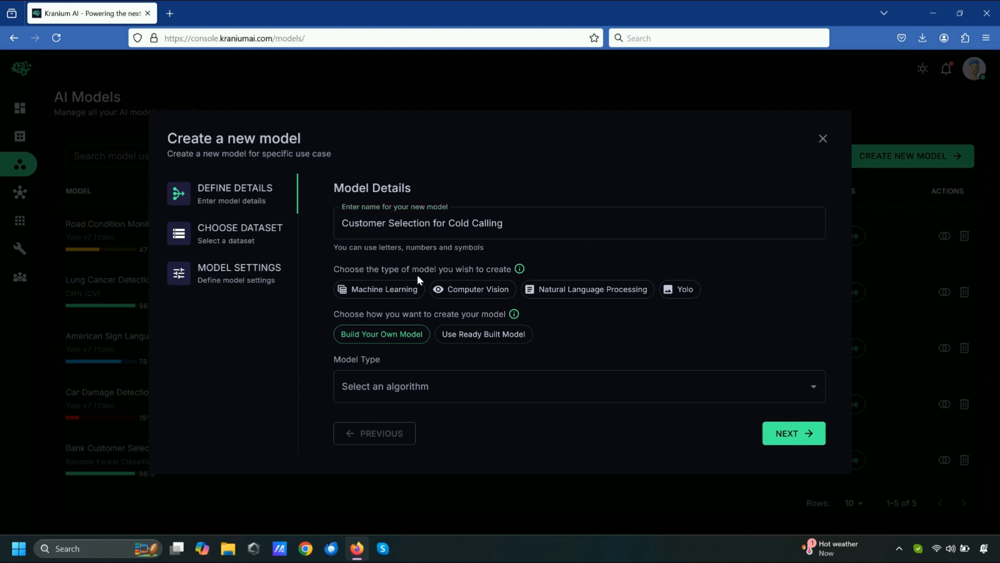
Define the new model as Machine Learning and choose Random Forest Classifier as its algorithm.
left_click(391, 290)
left_click(451, 383)
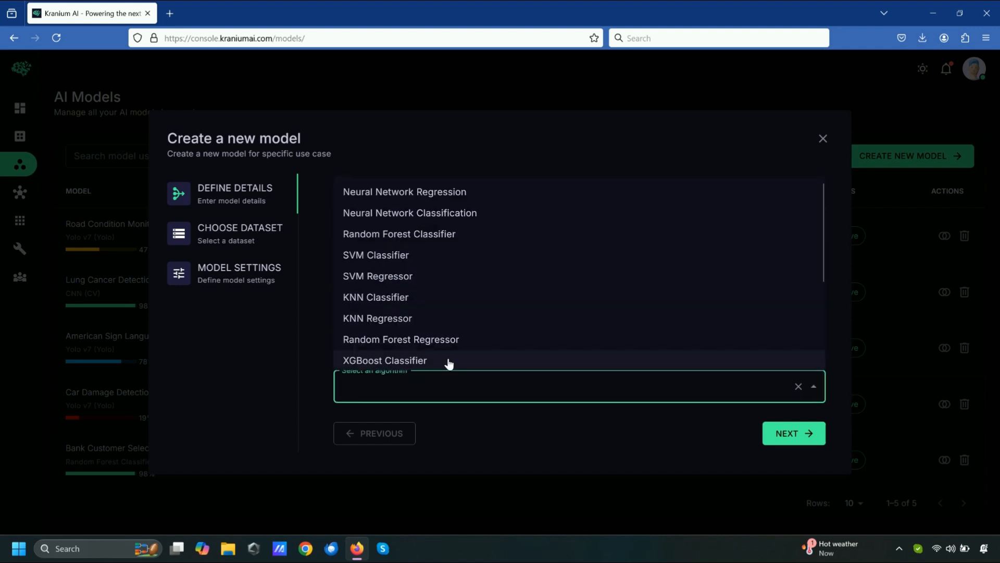
scroll(447, 238, "down", 2)
scroll(448, 238, "up", 2)
scroll(449, 239, "down", 4)
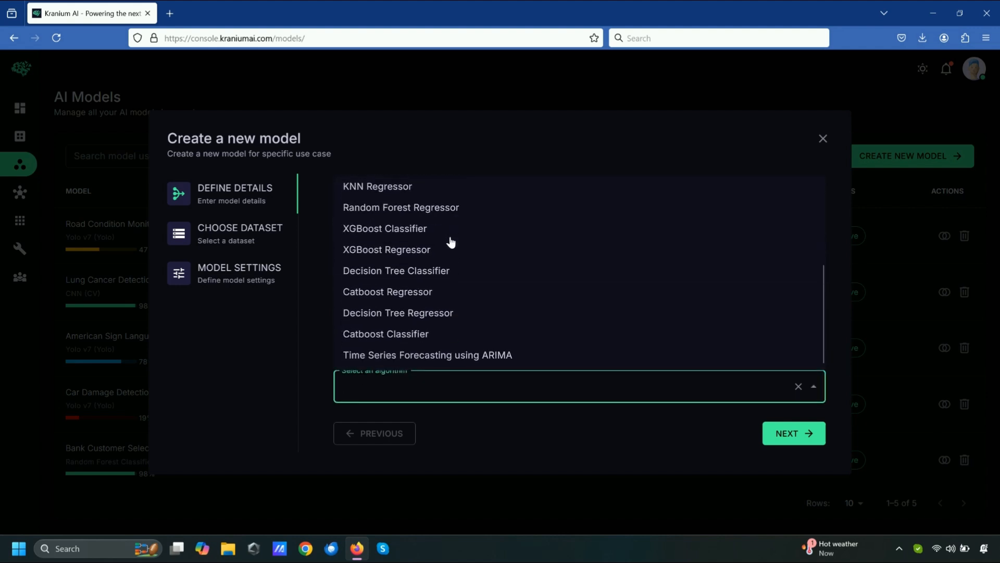
scroll(450, 242, "up", 4)
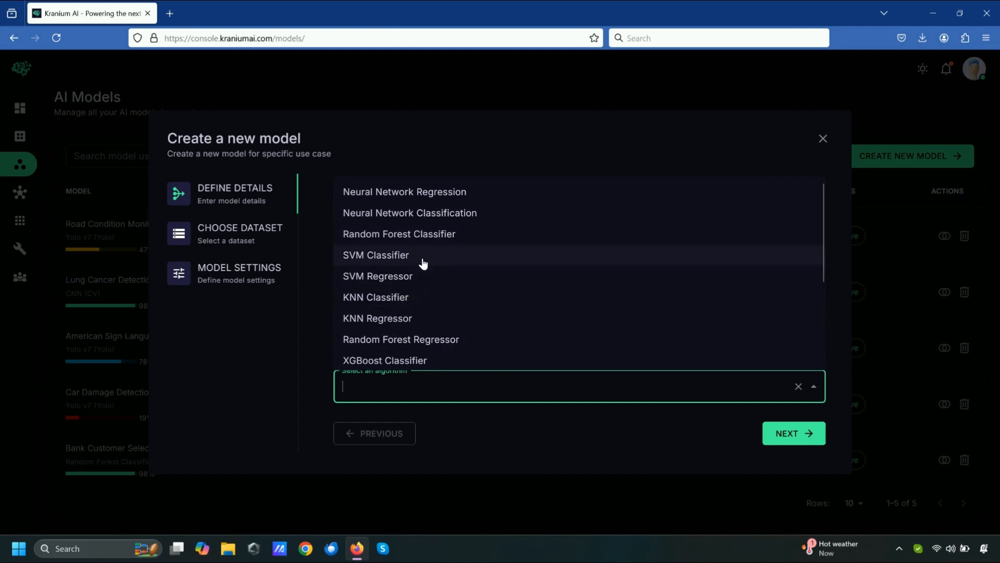
left_click(414, 235)
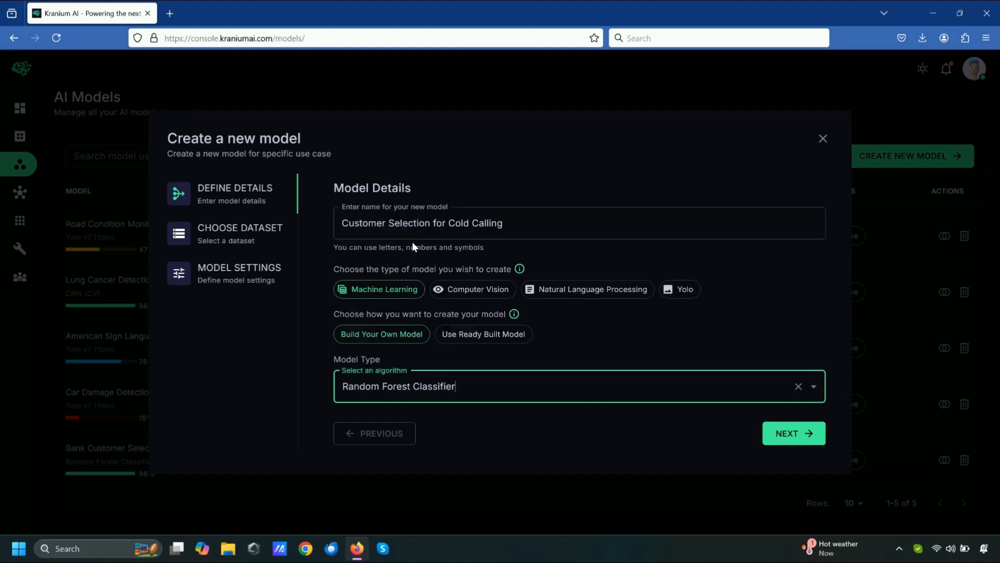
Accept the model details and link the existing dataset "Bank Customer Selection for Marketing" using the Use Existing Dataset option.
left_click(478, 425)
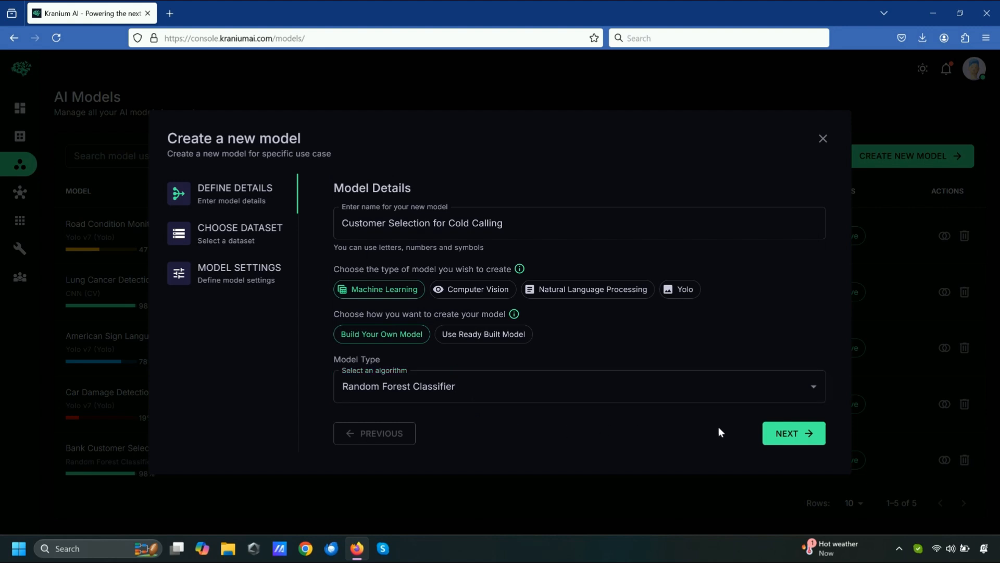
left_click(780, 431)
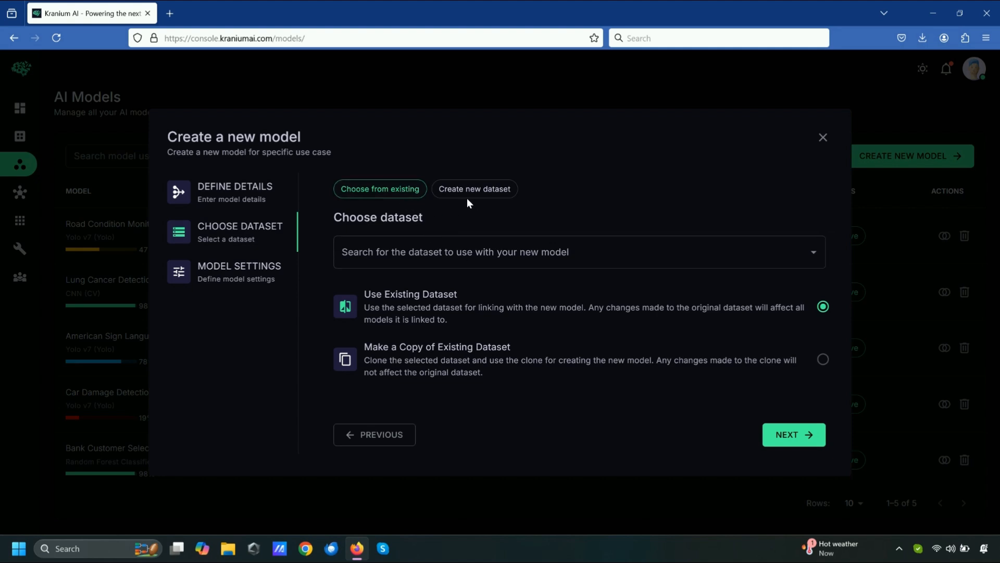
left_click(459, 258)
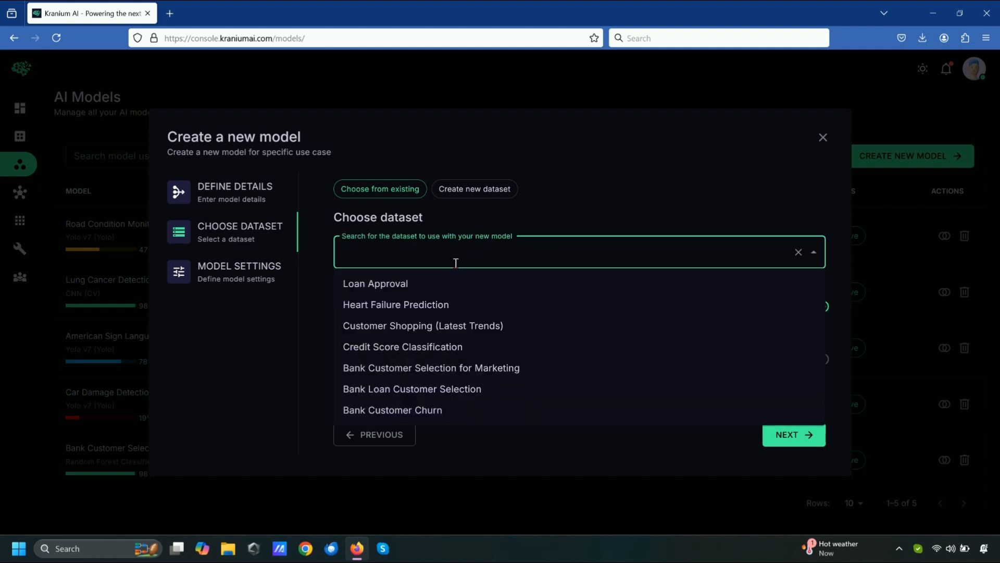
left_click(427, 368)
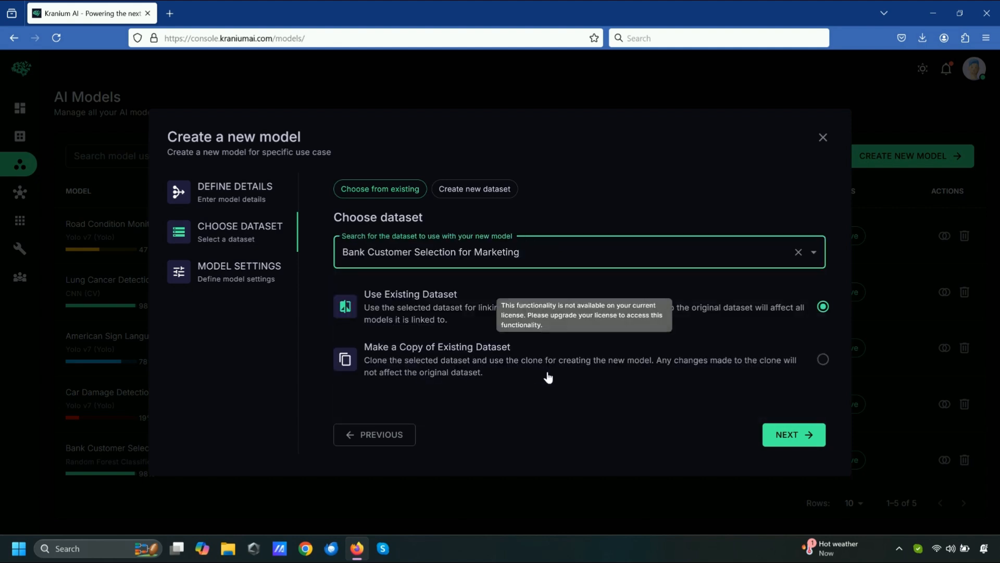
left_click(779, 435)
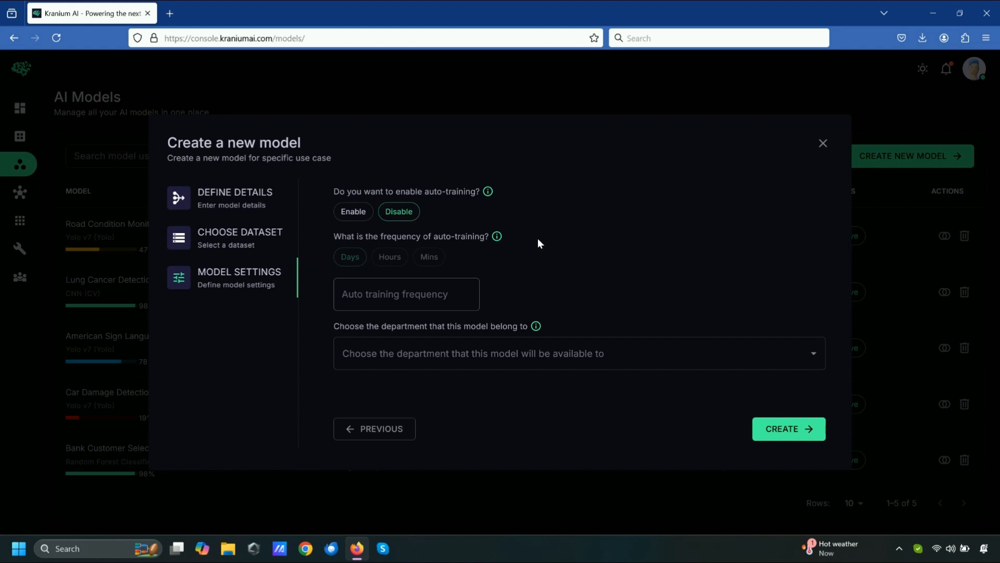
Assign the model to the Marketing department with auto-training disabled and create it.
left_click(524, 349)
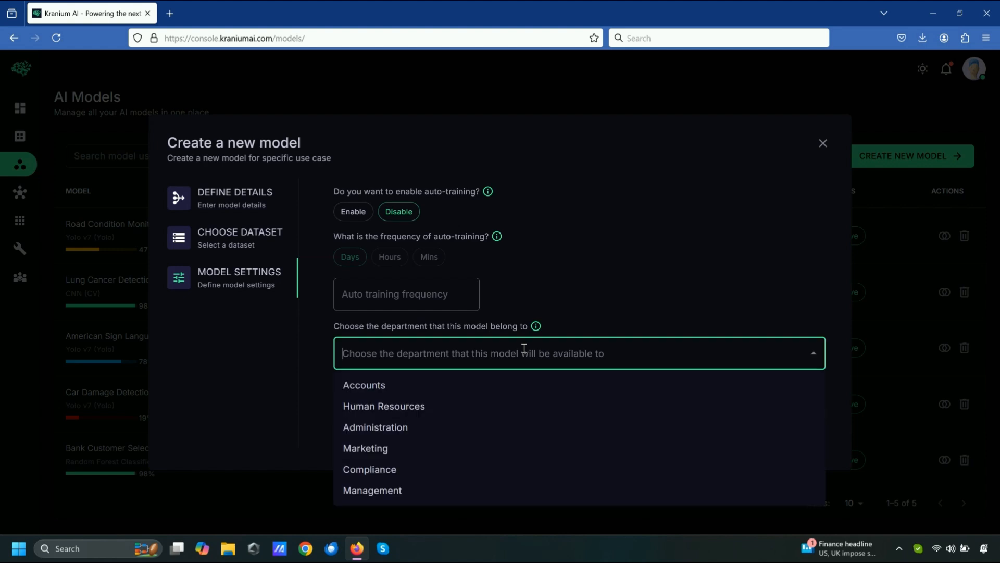
left_click(383, 449)
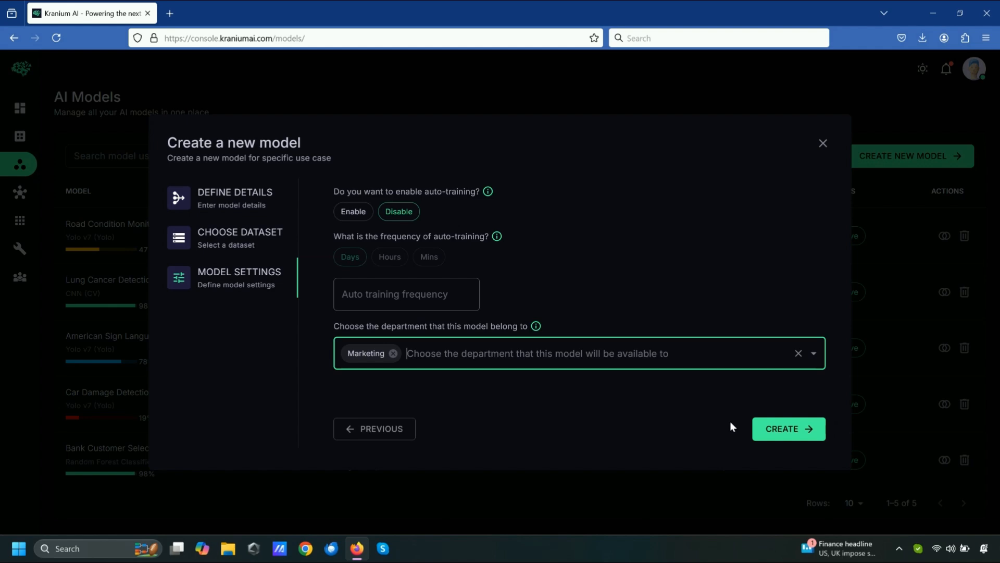
left_click(773, 435)
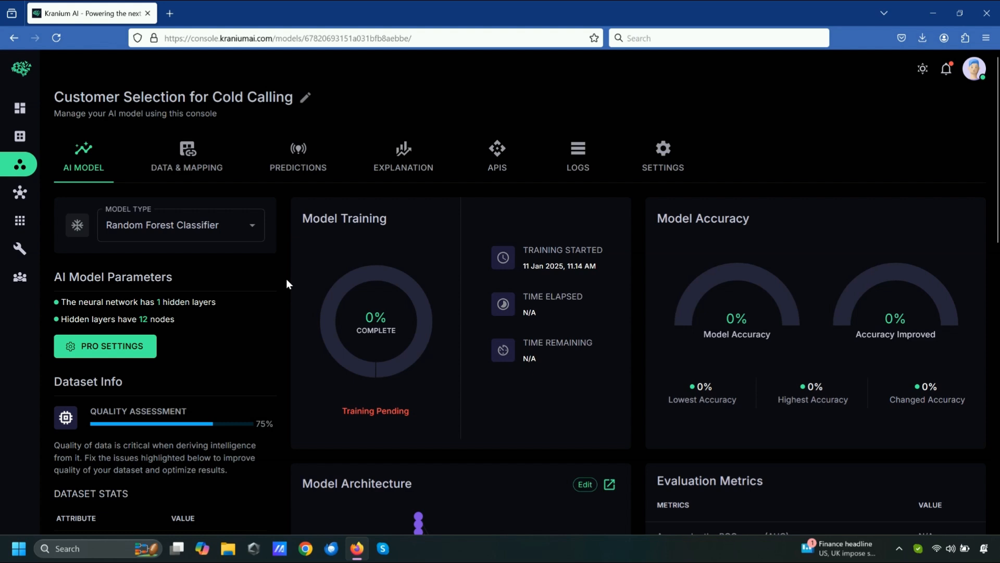
Examine the new model's overview, including its architecture, dataset stats, hardware utilization, recent activity and available model types.
scroll(287, 283, "down", 3)
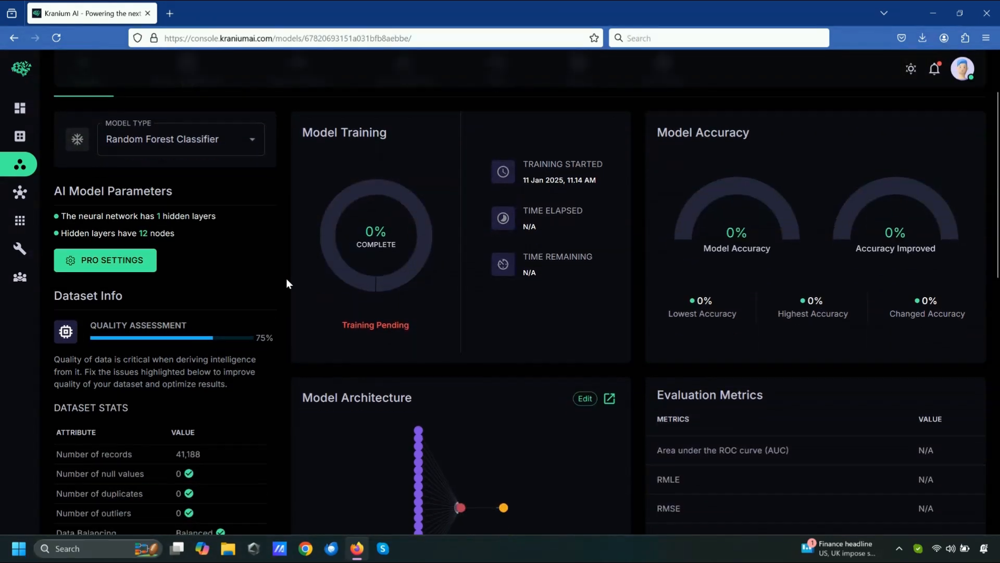
scroll(422, 366, "down", 5)
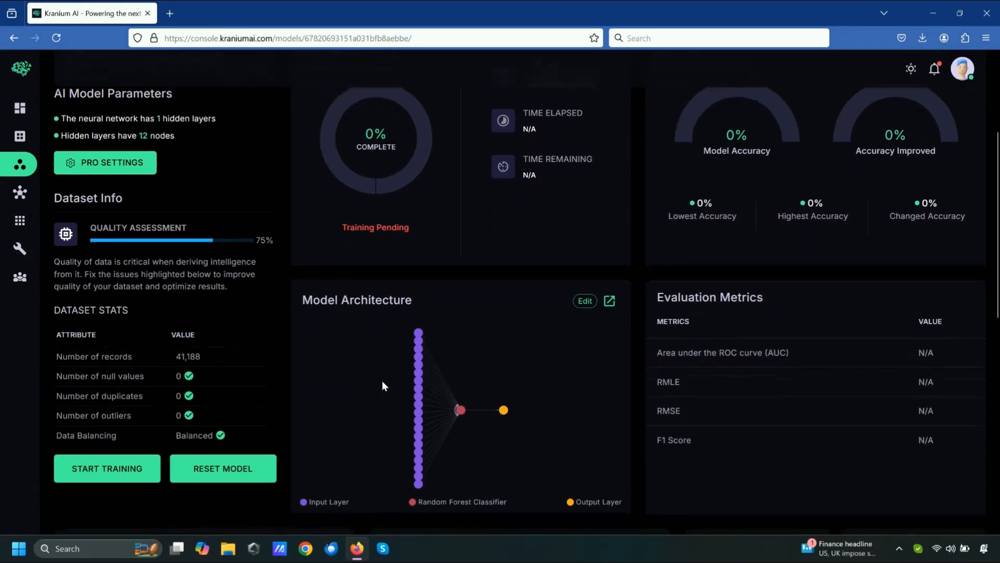
scroll(716, 302, "down", 10)
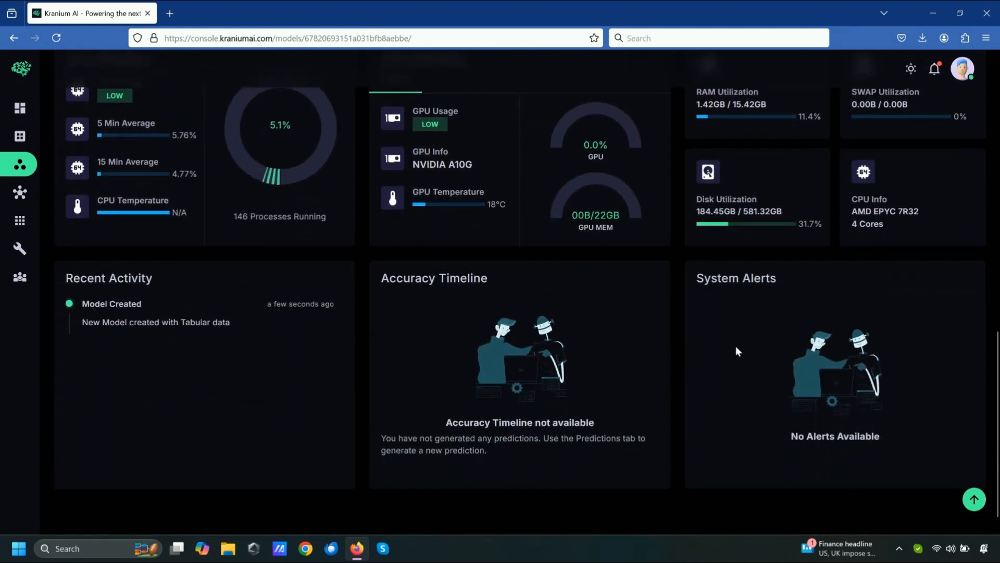
scroll(570, 333, "up", 7)
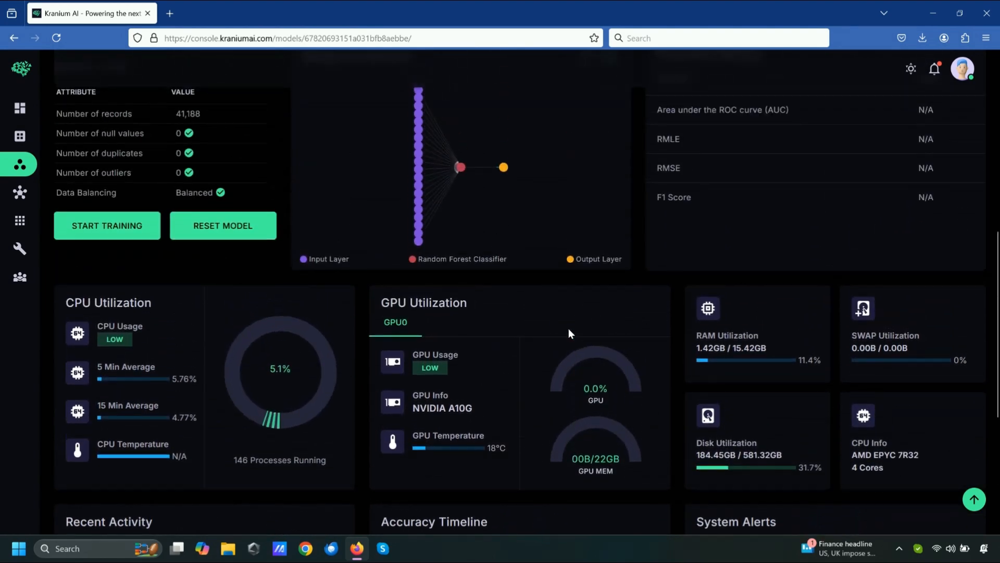
scroll(569, 334, "up", 3)
scroll(569, 333, "up", 5)
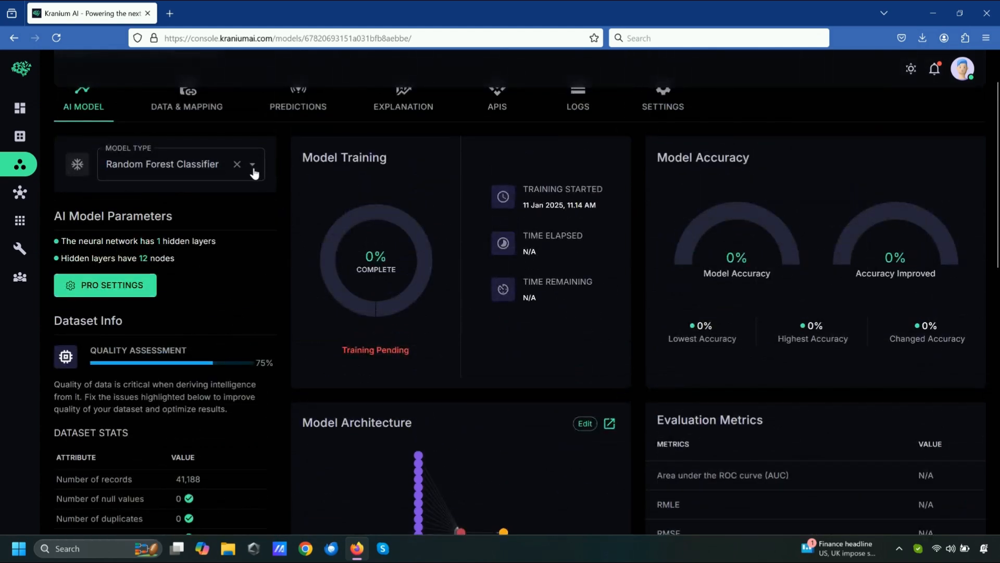
left_click(254, 172)
left_click(270, 190)
scroll(283, 269, "up", 1)
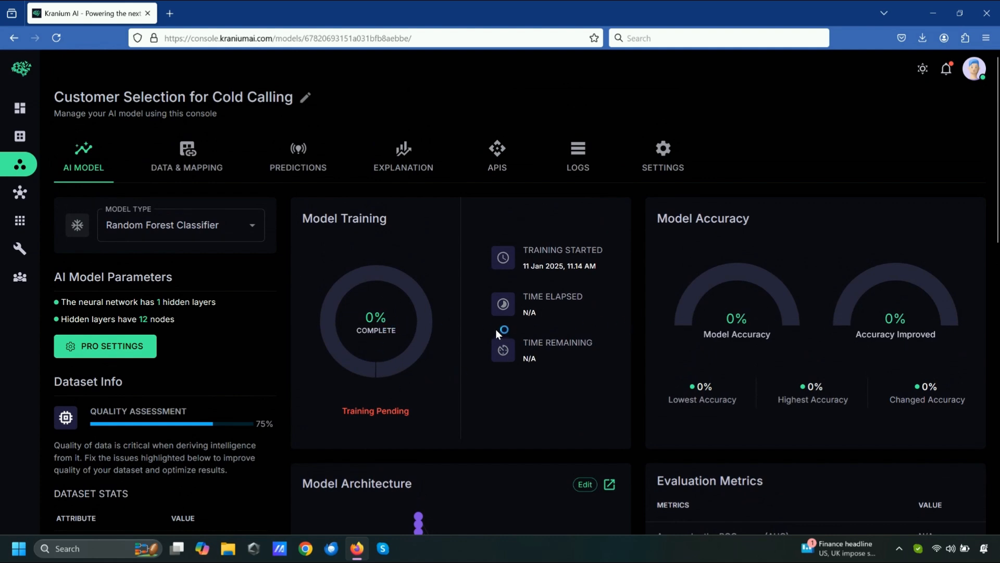
Start training the Random Forest model and review its accuracy and evaluation metrics.
scroll(458, 323, "down", 2)
scroll(234, 396, "down", 1)
scroll(185, 433, "down", 1)
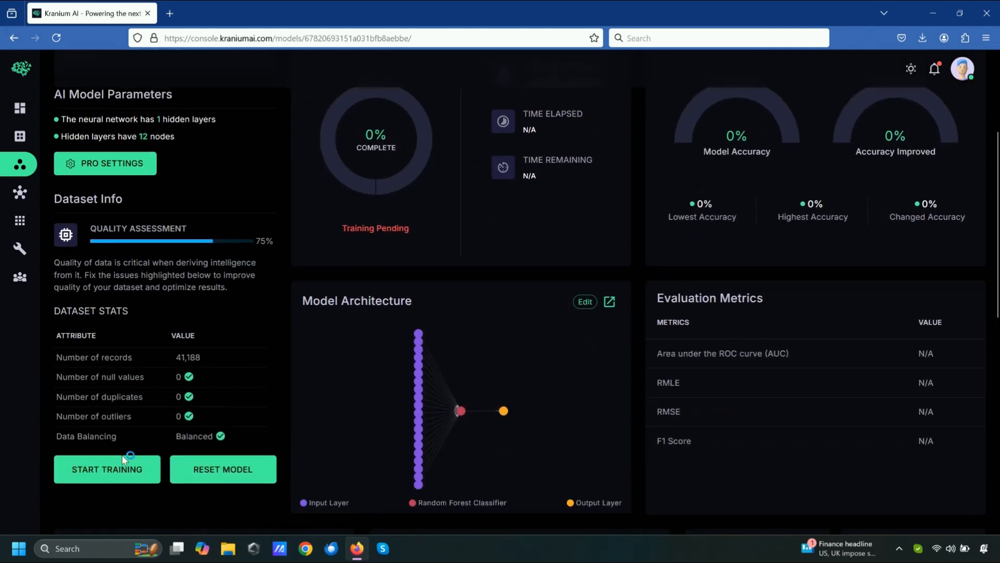
left_click(113, 471)
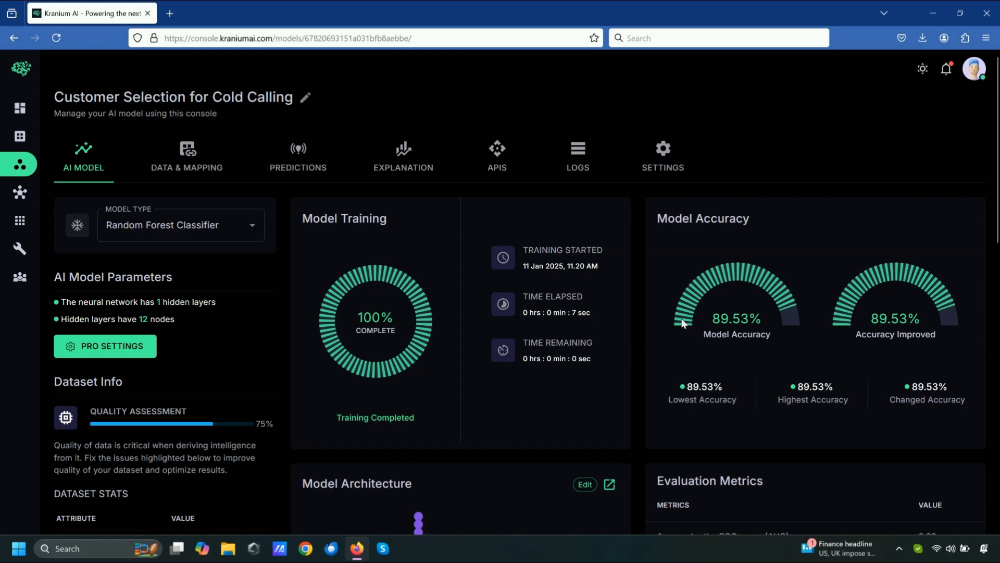
scroll(801, 353, "down", 3)
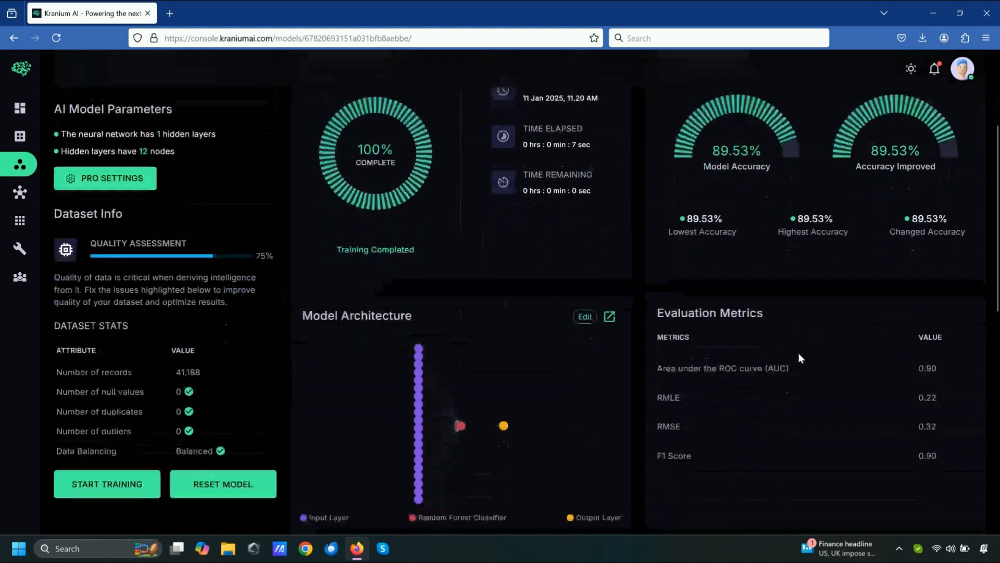
scroll(780, 376, "up", 3)
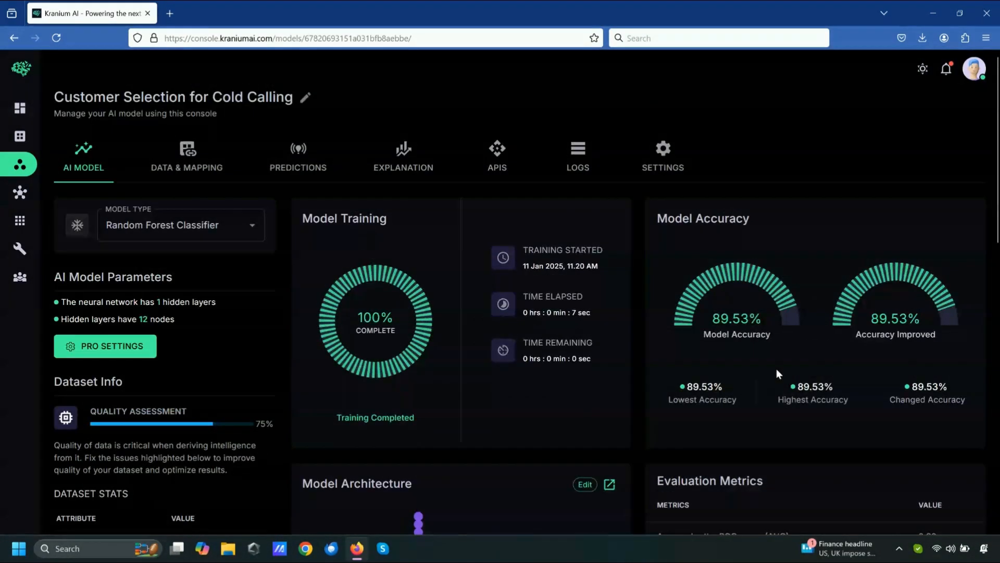
Examine the model's data mapping, checking which data columns are used as features and which as the target.
left_click(208, 177)
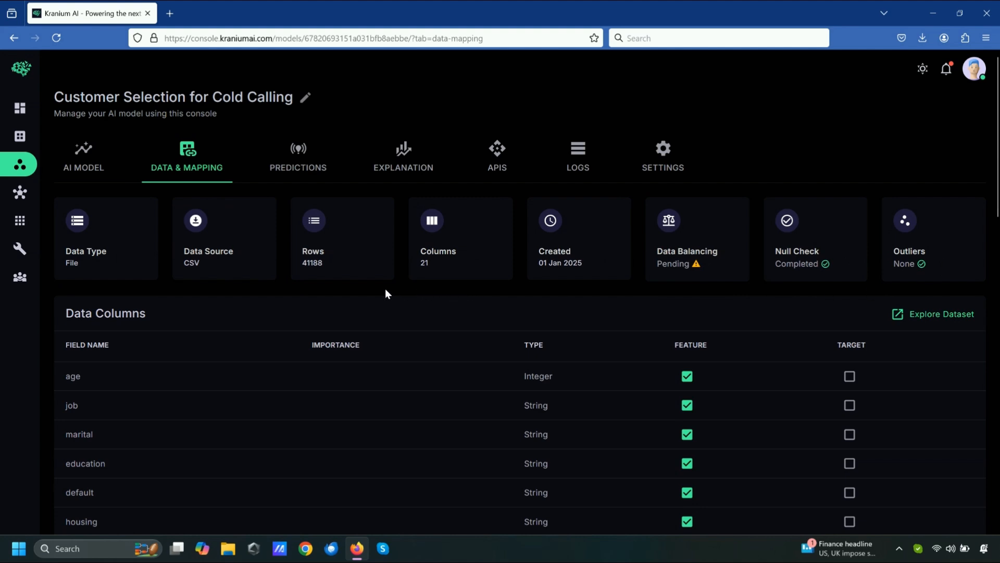
scroll(980, 307, "down", 1)
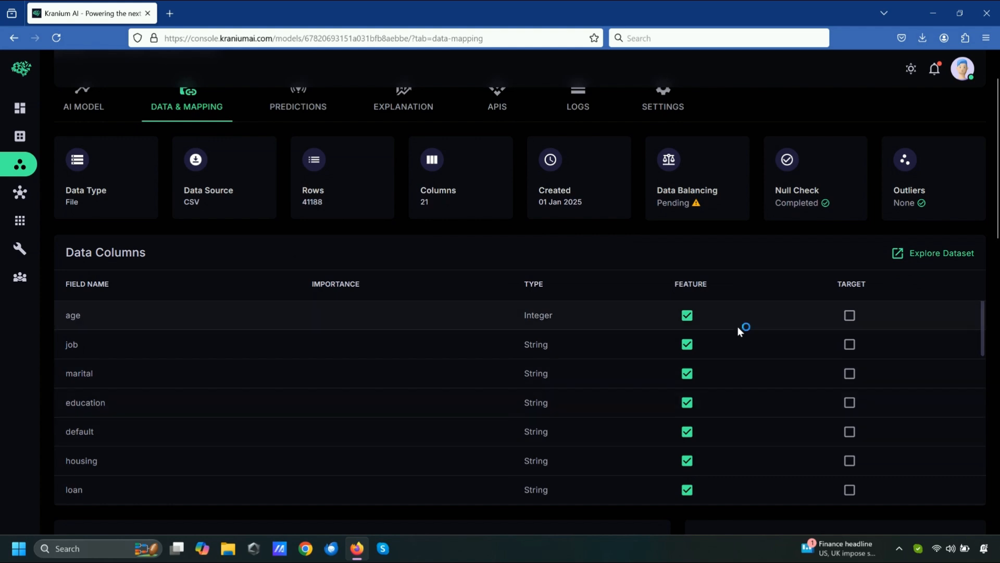
scroll(739, 332, "down", 3)
scroll(738, 328, "down", 5)
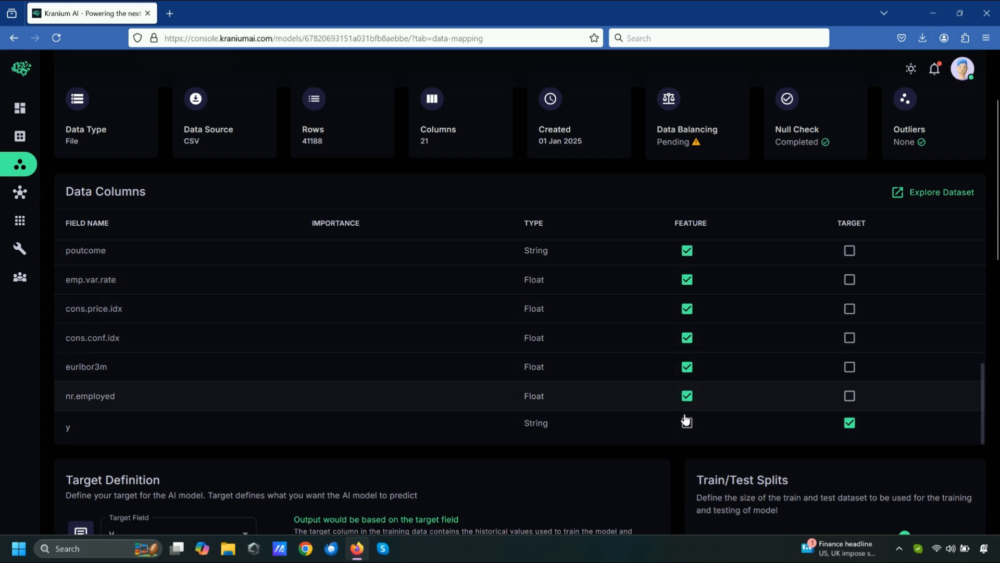
scroll(493, 338, "up", 3)
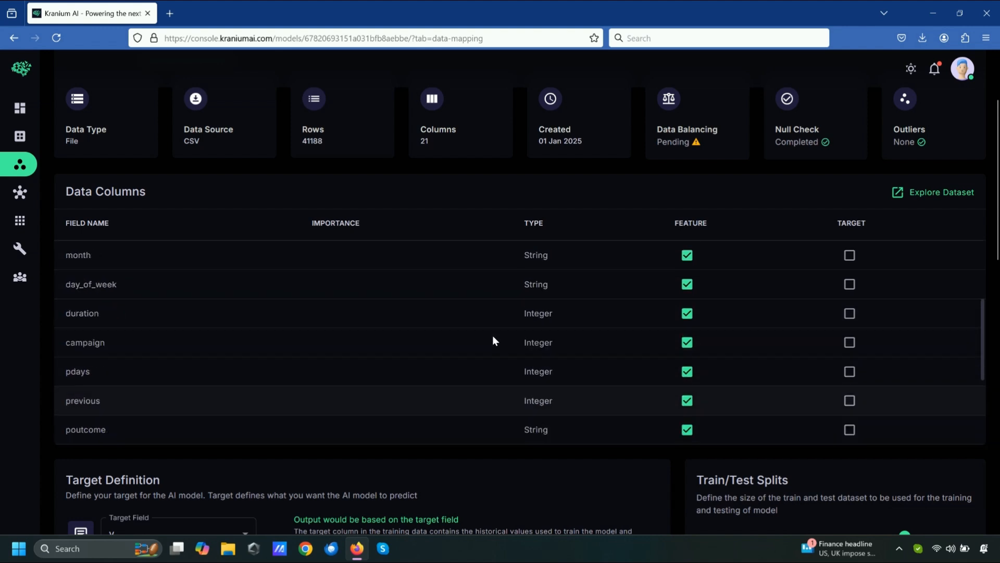
scroll(494, 338, "up", 1)
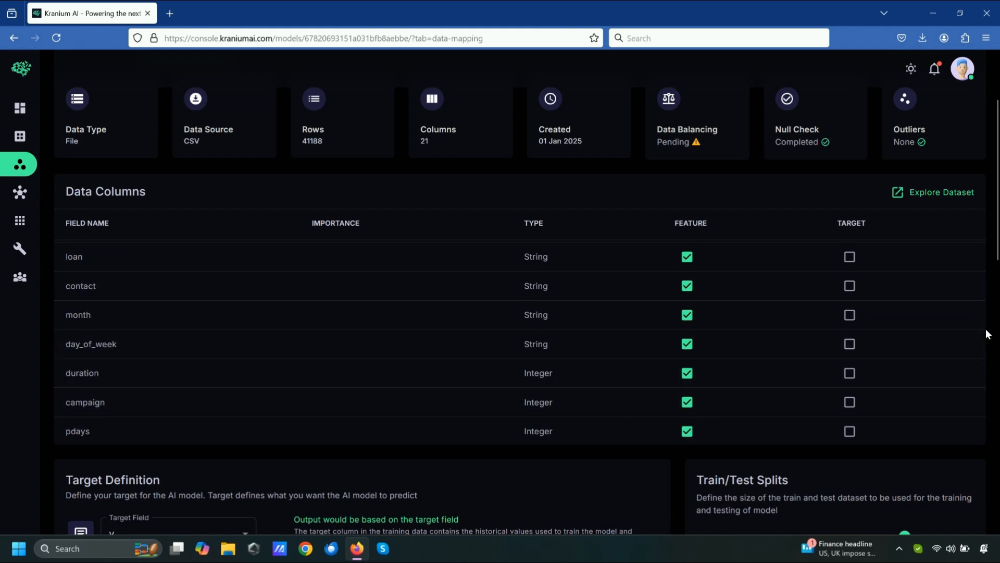
scroll(992, 352, "down", 1)
Change the target specification to Multiclass after checking the target field and type, and move the train/test split slightly upward.
scroll(991, 351, "down", 5)
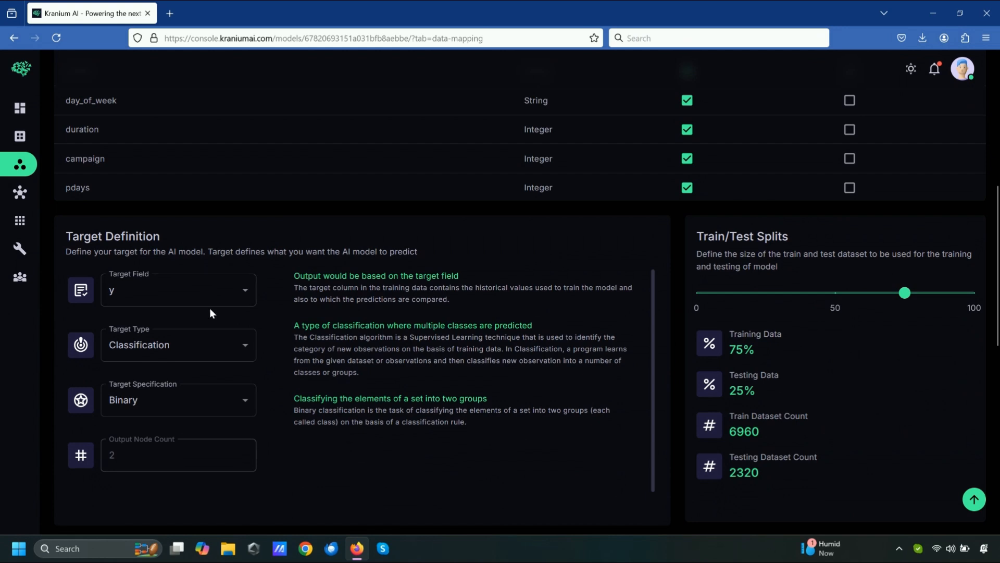
left_click(197, 297)
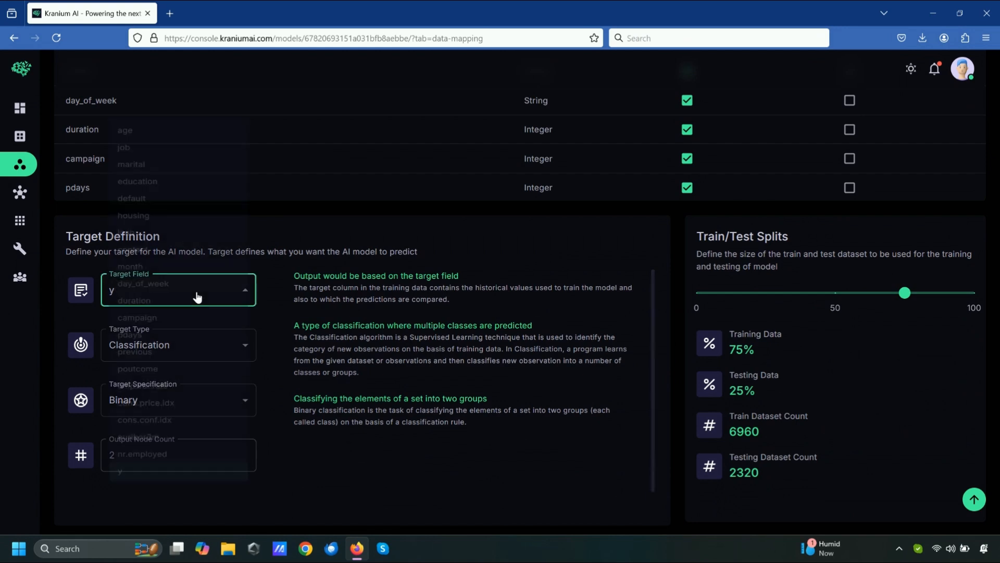
left_click(282, 295)
left_click(227, 340)
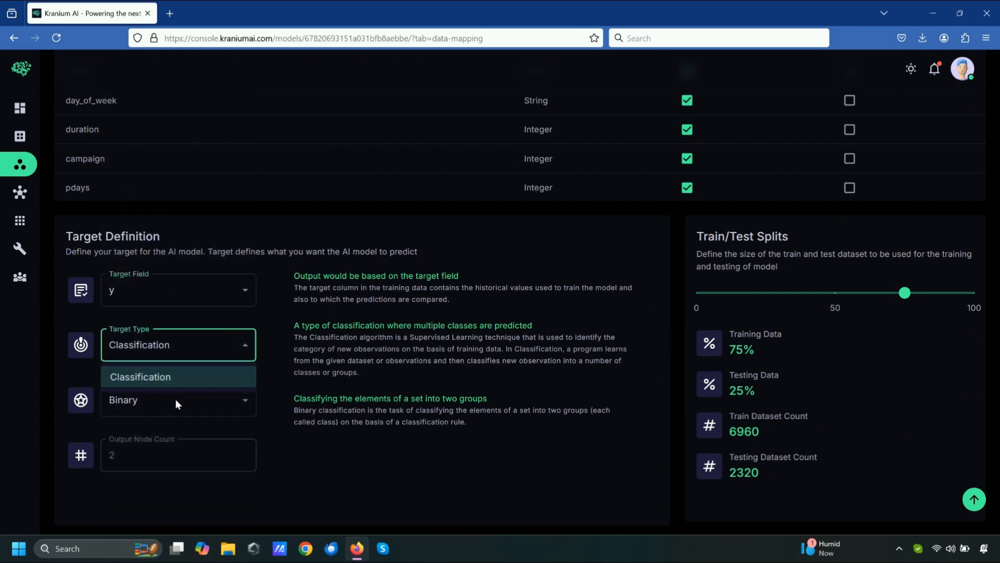
left_click(271, 366)
left_click(232, 400)
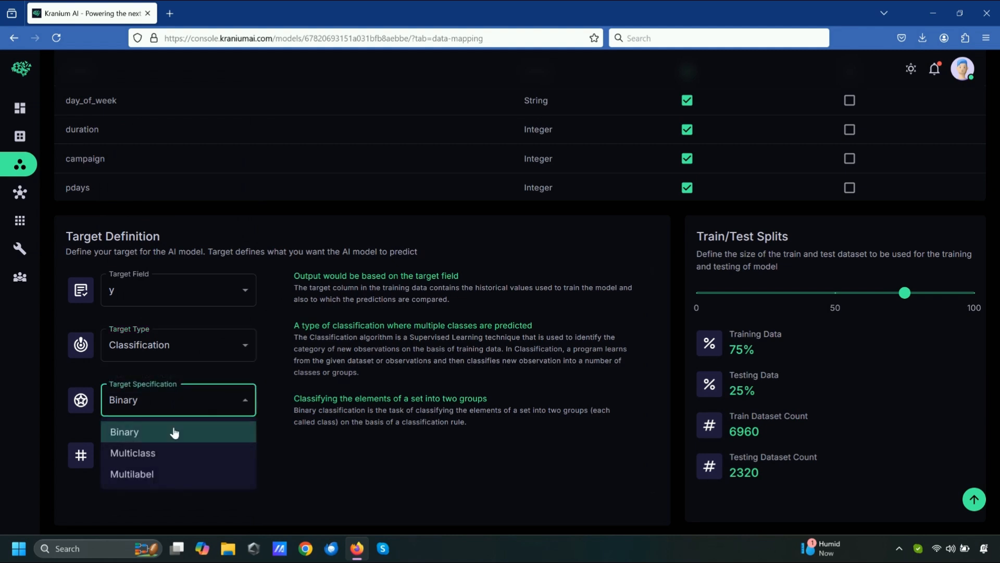
left_click(159, 451)
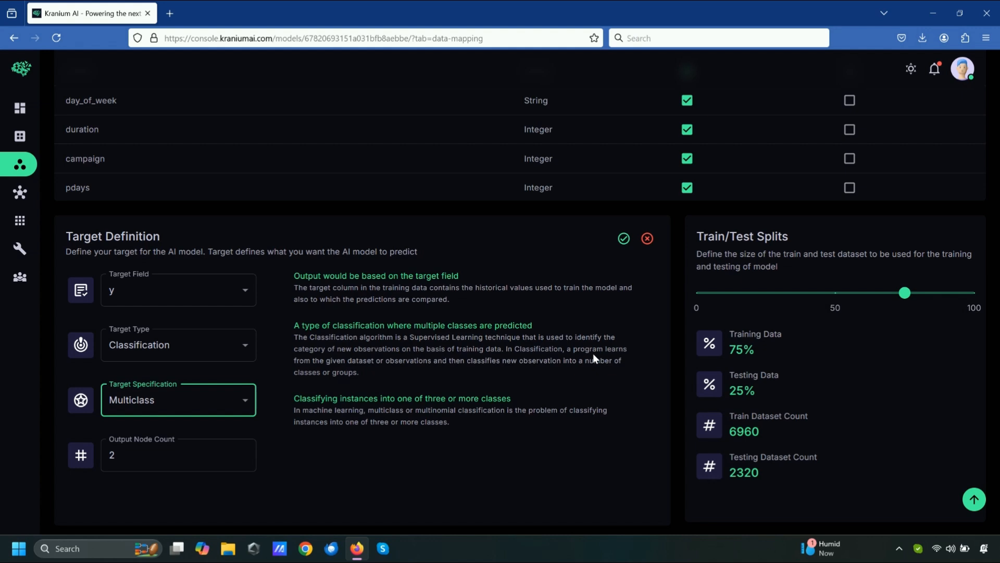
mouse_move(905, 302)
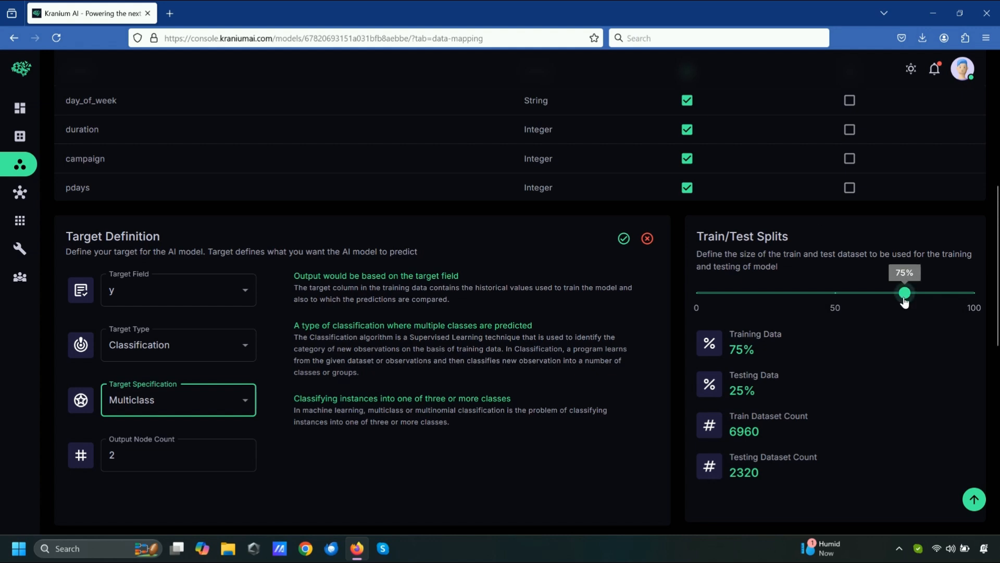
mouse_move(905, 301)
left_mouse_down()
mouse_move(825, 298)
mouse_move(925, 298)
mouse_move(849, 294)
mouse_move(908, 295)
left_mouse_up()
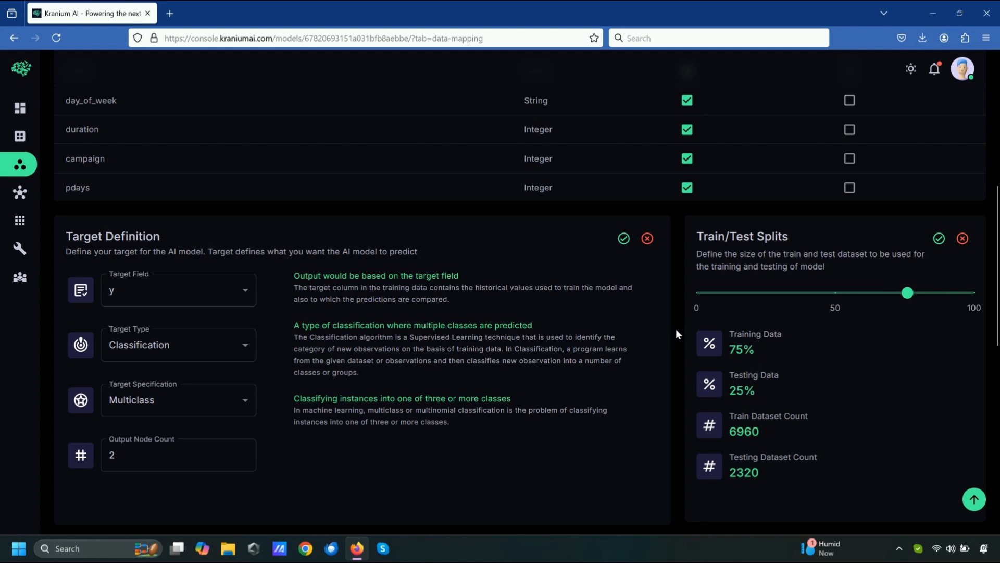
Balance the model's dataset using the Undersampling algorithm.
scroll(676, 329, "down", 5)
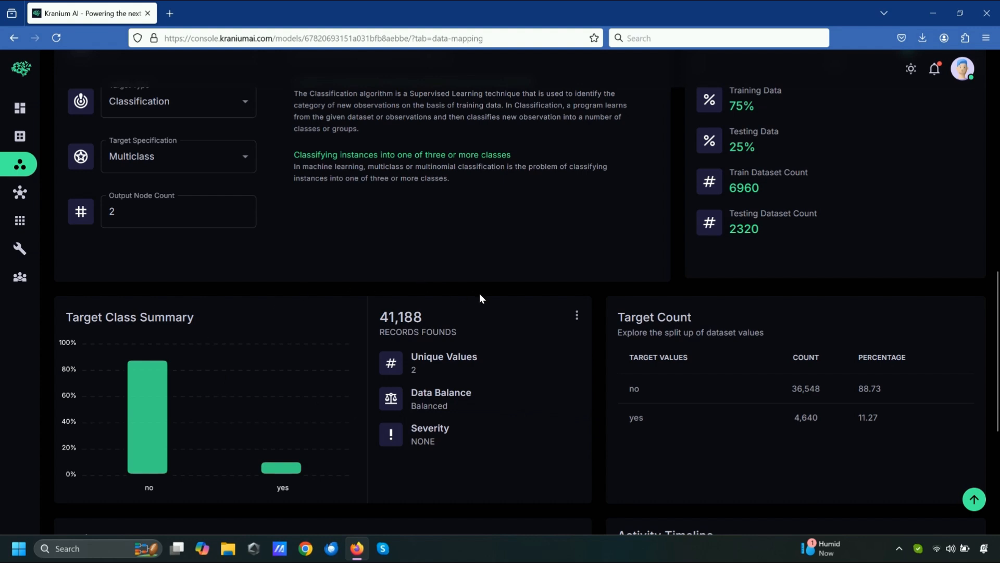
scroll(600, 295, "down", 5)
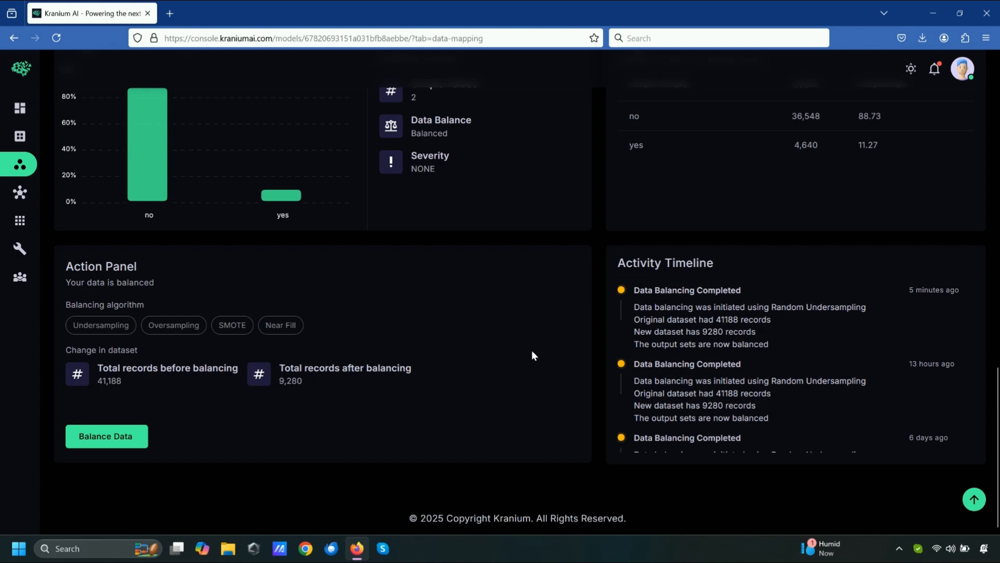
left_click(108, 327)
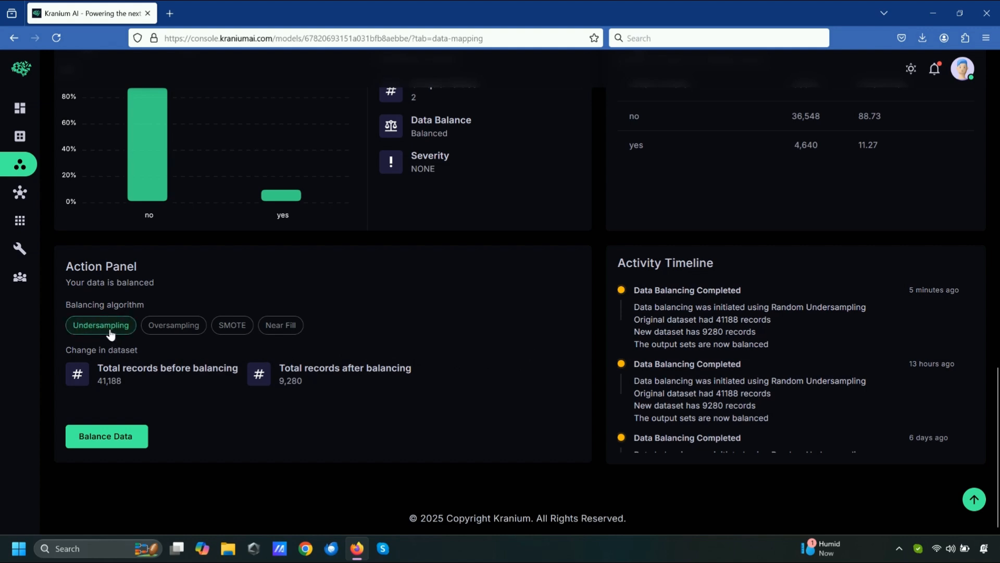
left_click(103, 432)
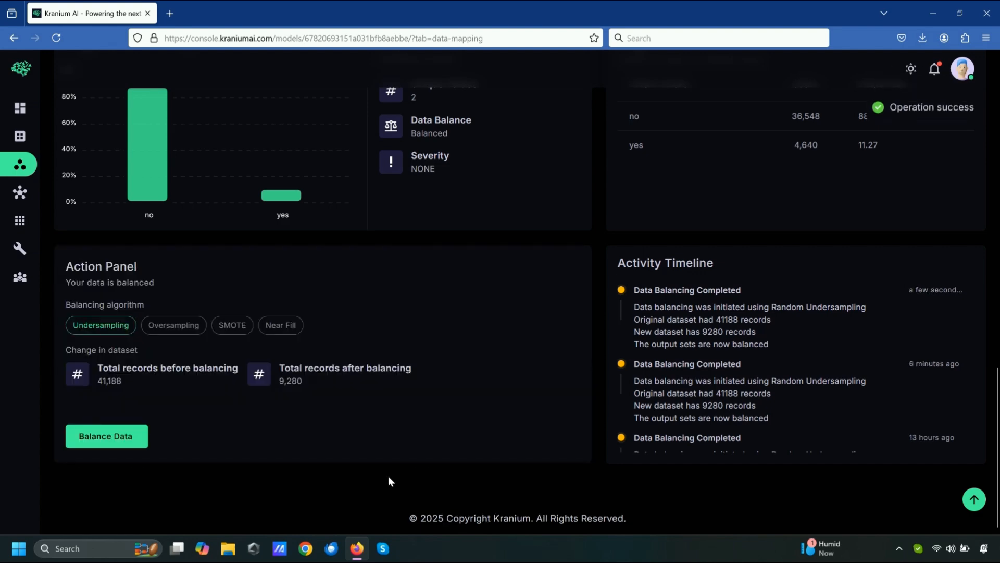
scroll(390, 471, "up", 15)
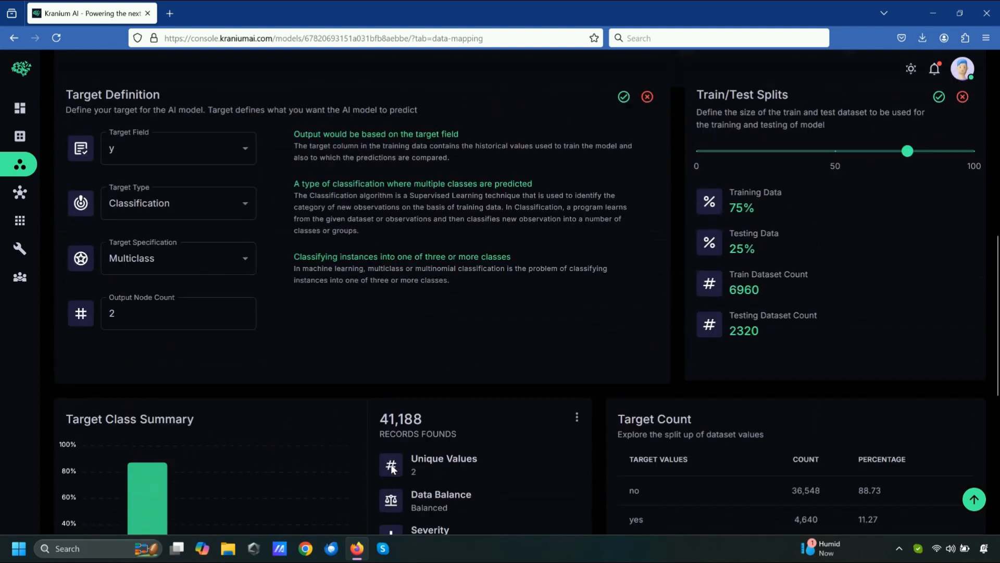
Run a single prediction with the prefilled customer record (age 56, housemaid, married, basic.4y education) and view the output.
scroll(392, 468, "up", 5)
left_click(306, 169)
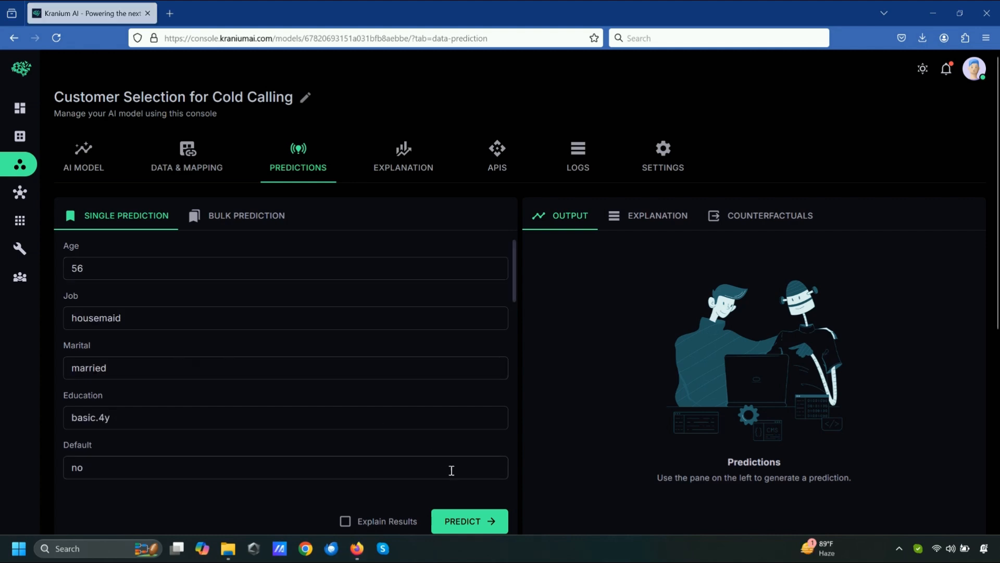
scroll(452, 471, "down", 1)
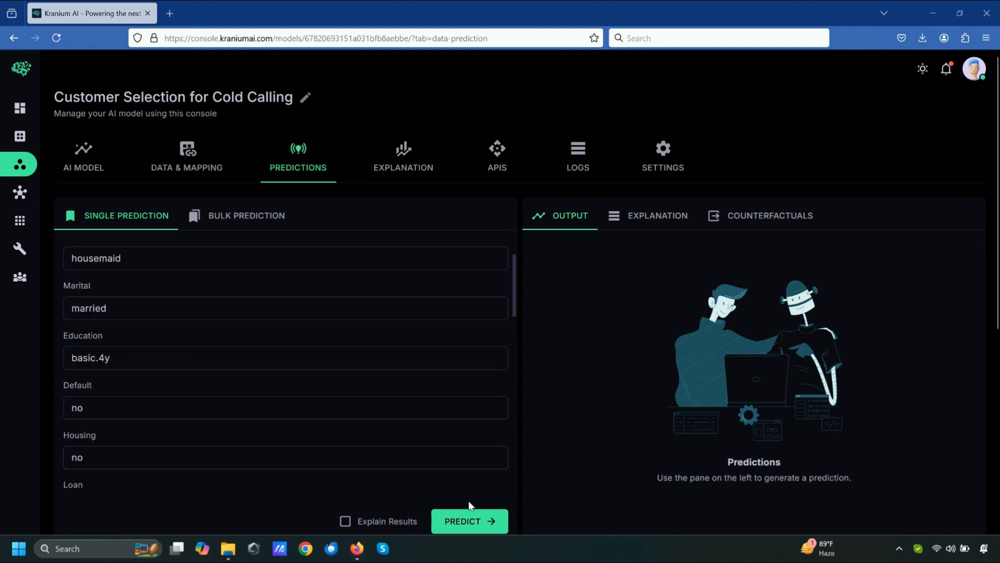
left_click(472, 520)
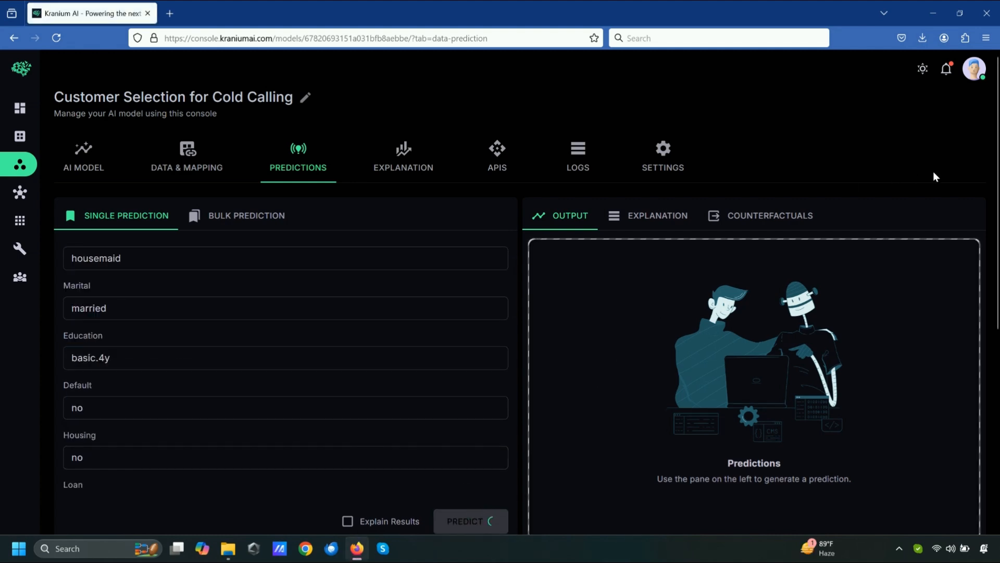
scroll(943, 175, "down", 1)
scroll(943, 175, "up", 1)
scroll(948, 180, "down", 1)
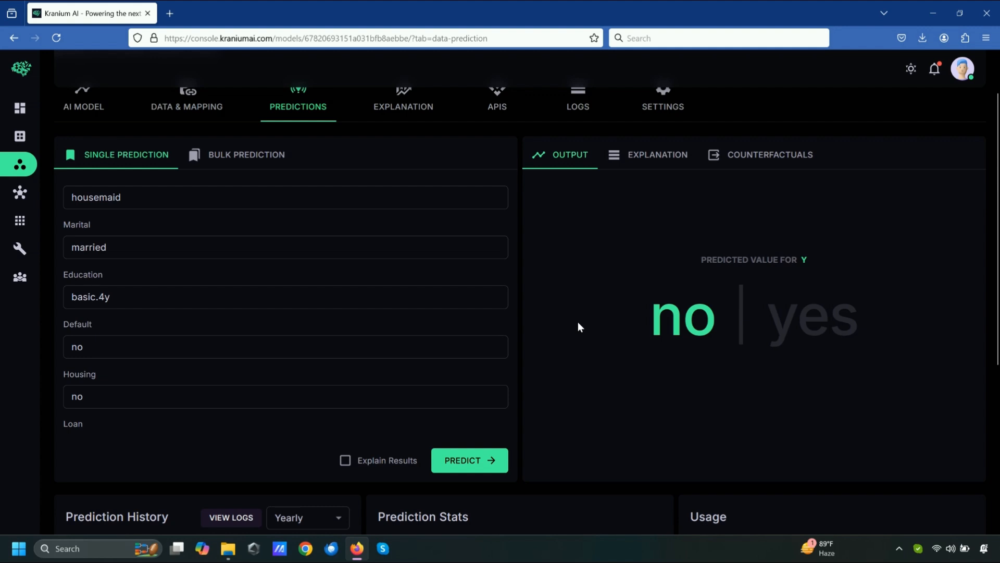
scroll(520, 321, "up", 1)
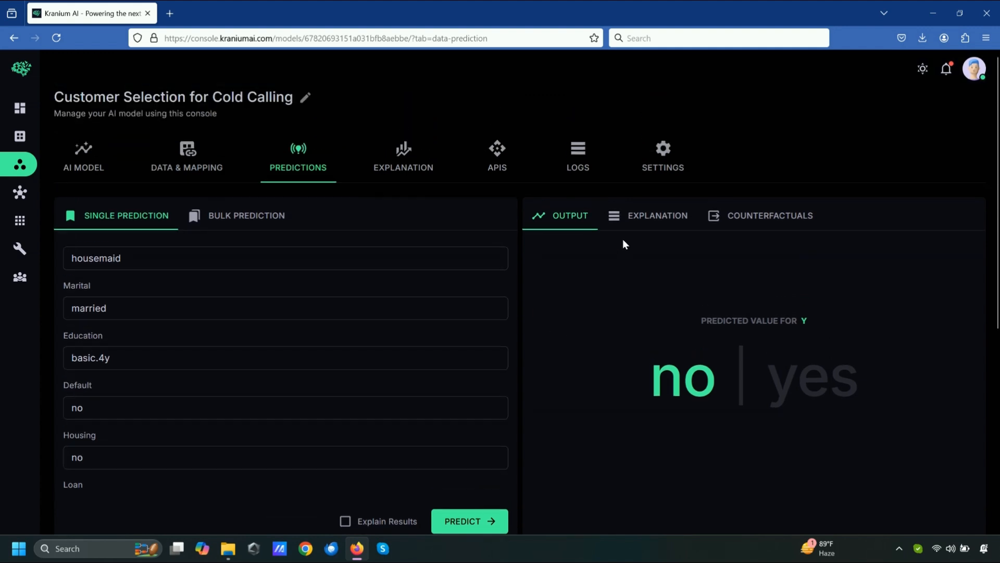
Look at the single prediction's explanation and counterfactuals views, return to its output, and review the input fields.
left_click(638, 221)
left_click(746, 217)
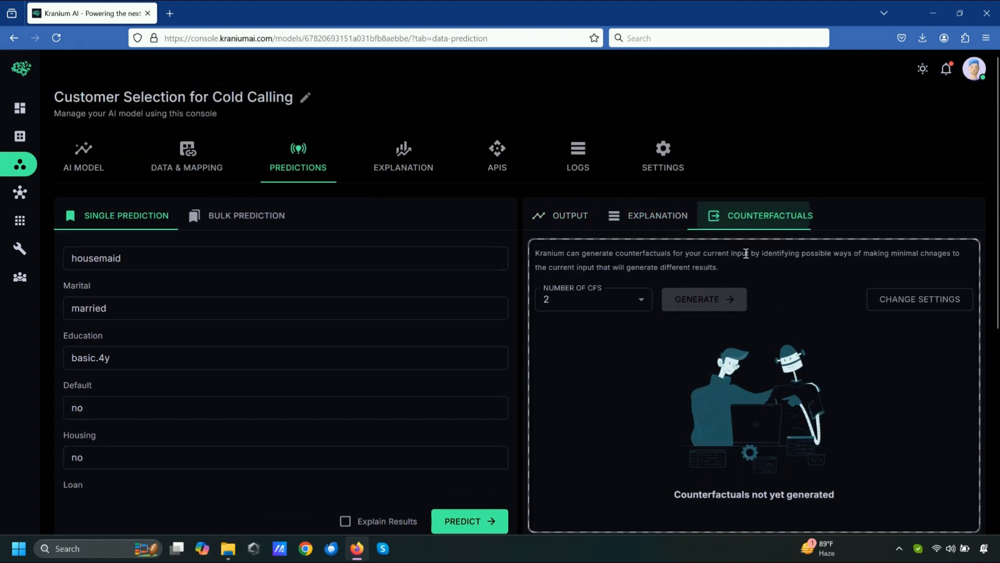
left_click(576, 227)
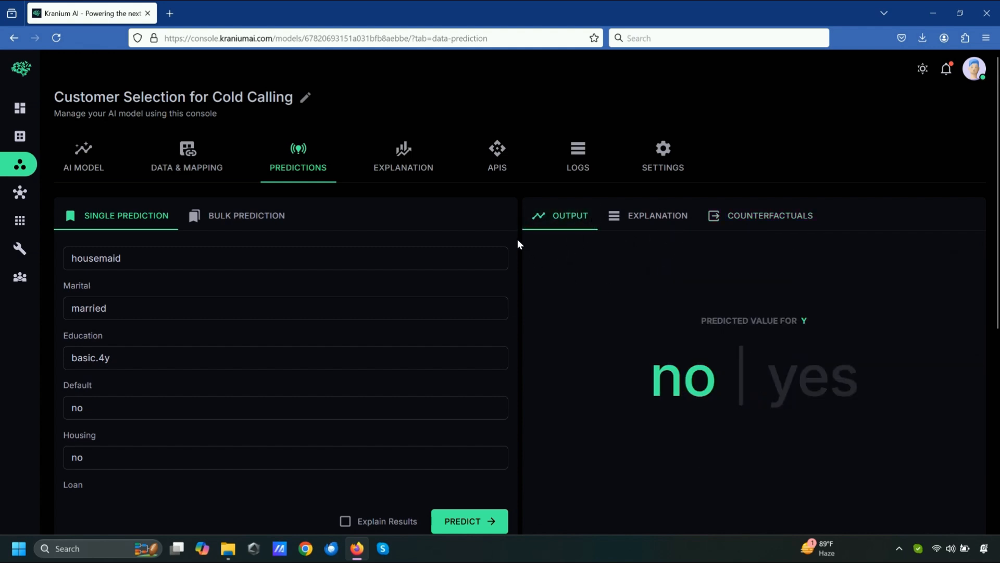
scroll(518, 239, "down", 3)
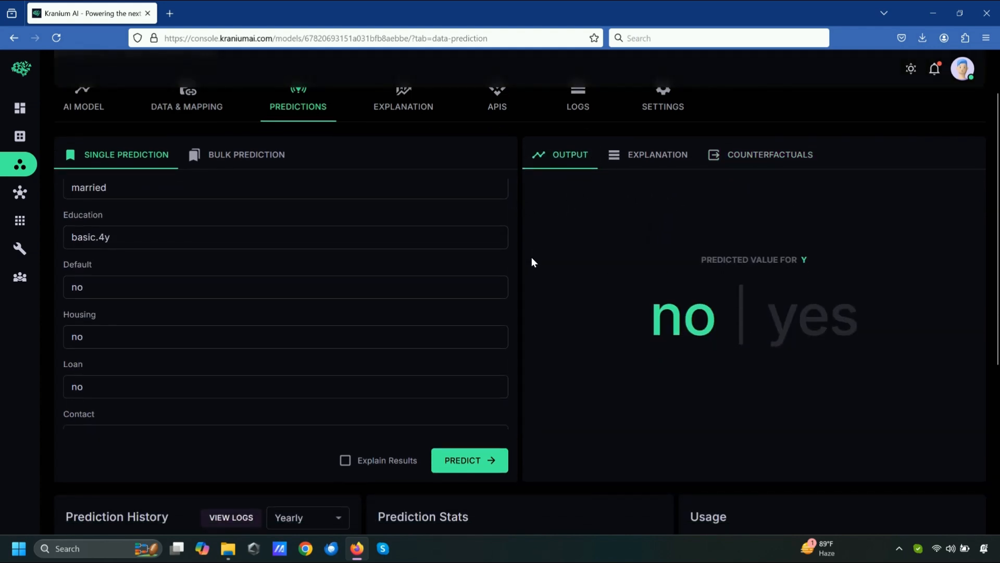
scroll(532, 257, "up", 3)
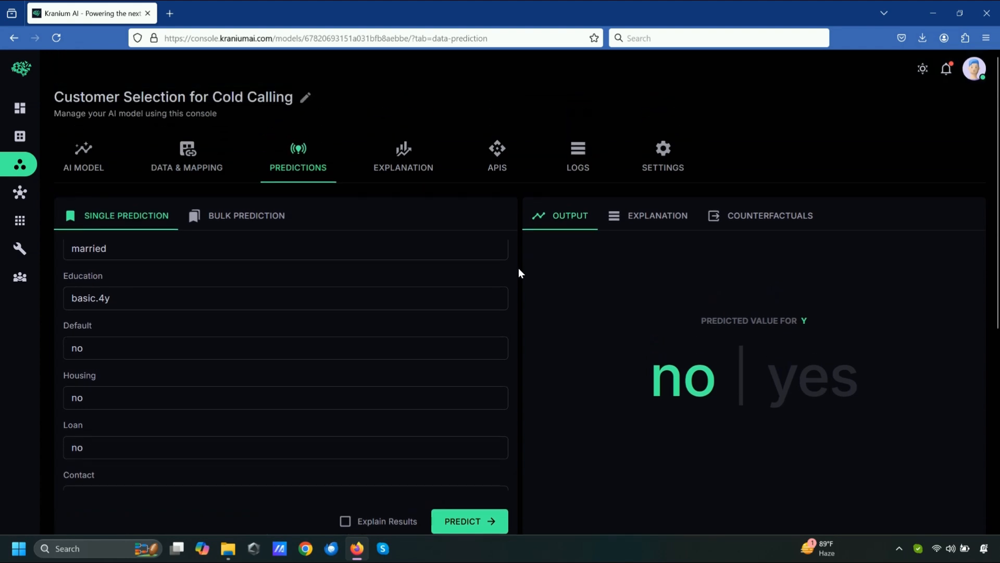
scroll(453, 319, "up", 3)
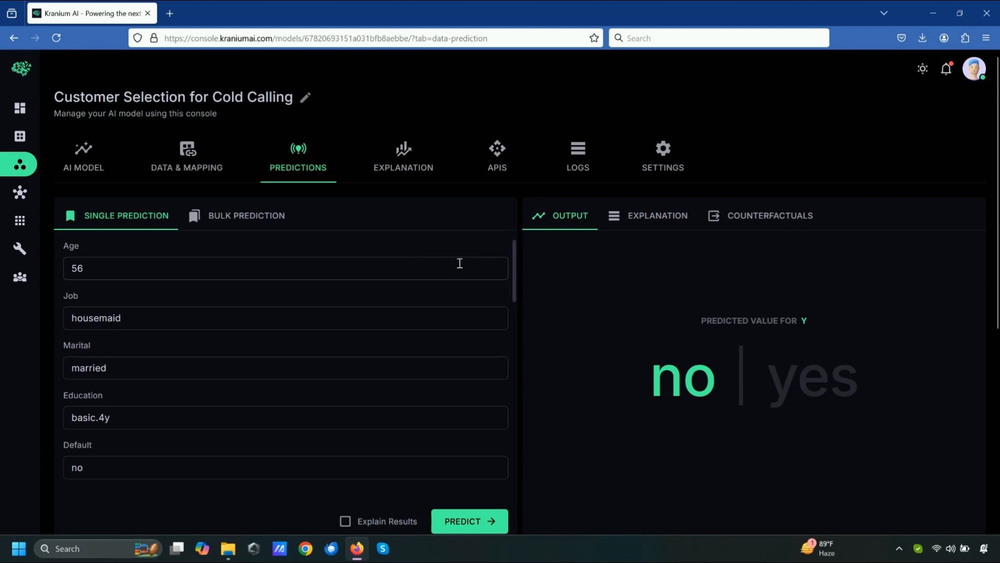
Upload the bank-marketing-prediction file for bulk prediction and run the prediction on it.
left_click(250, 219)
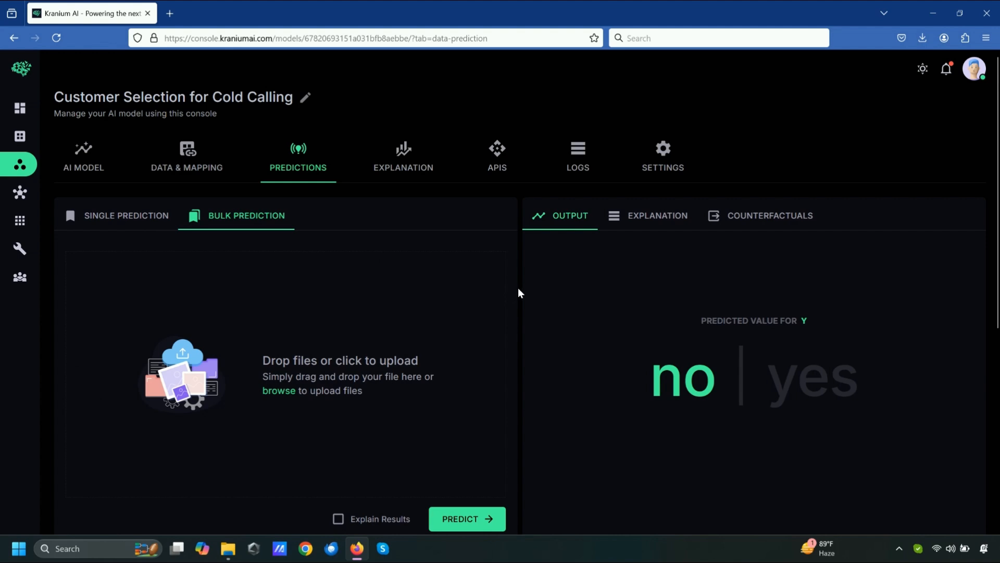
scroll(521, 285, "down", 2)
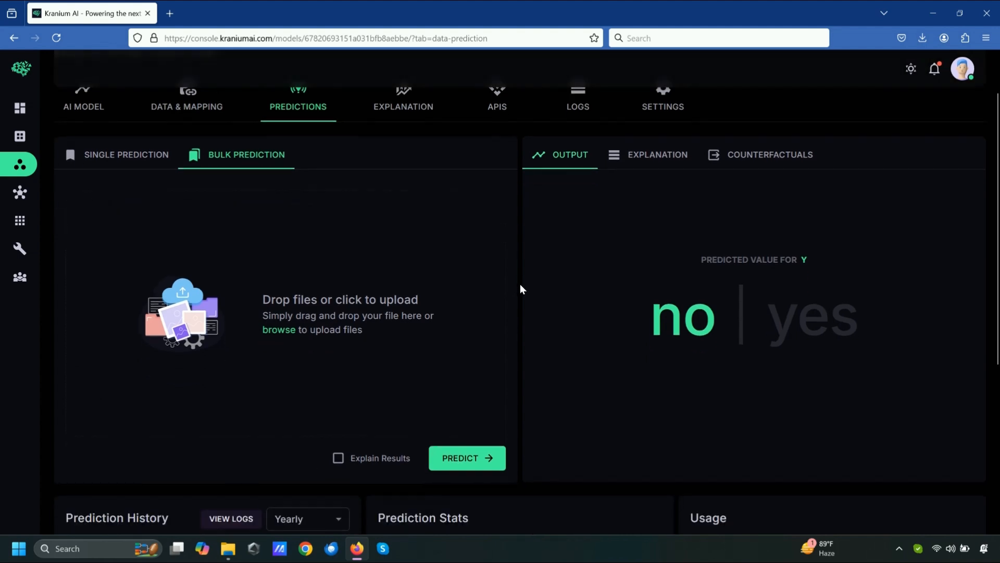
left_click(288, 330)
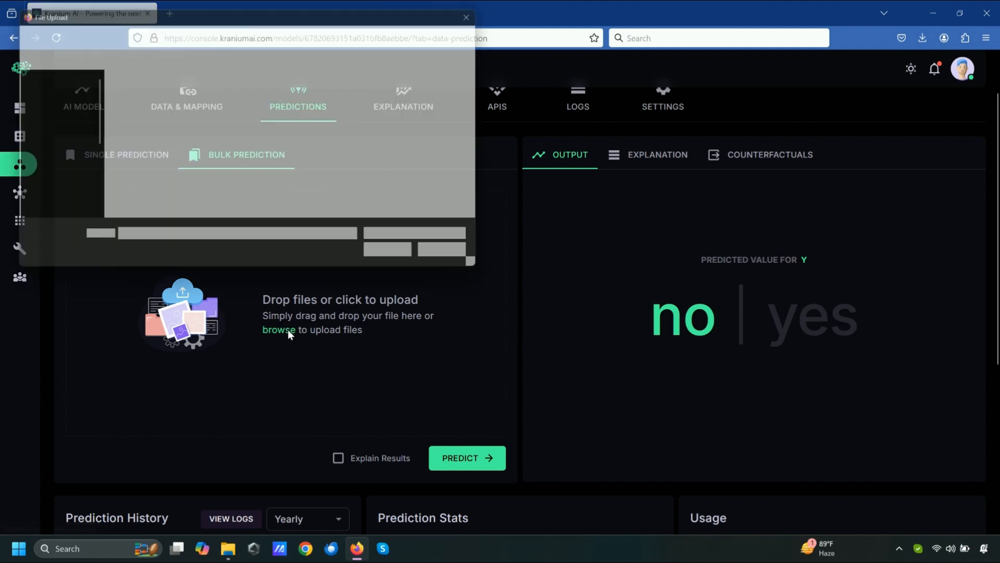
double_click(149, 114)
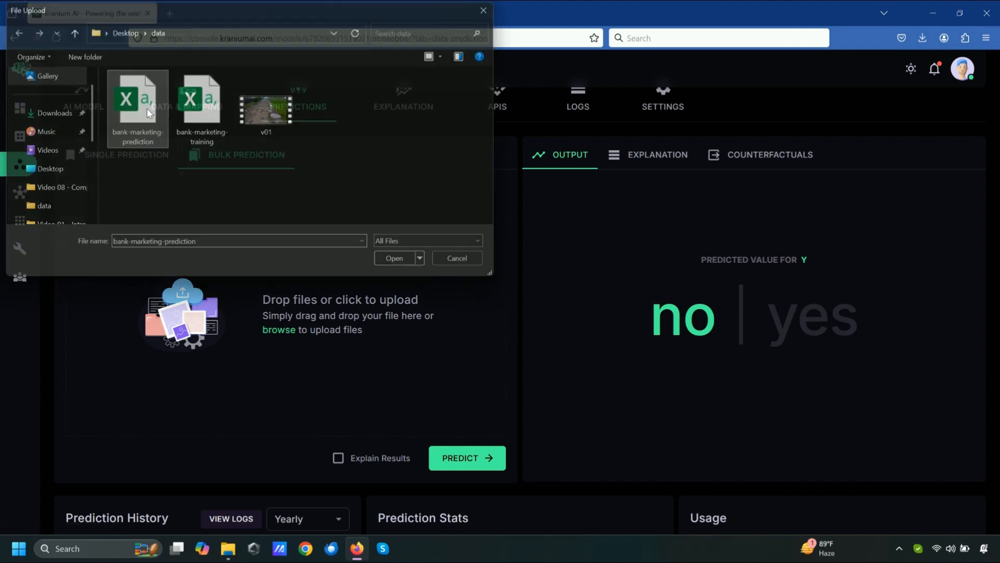
left_click(462, 464)
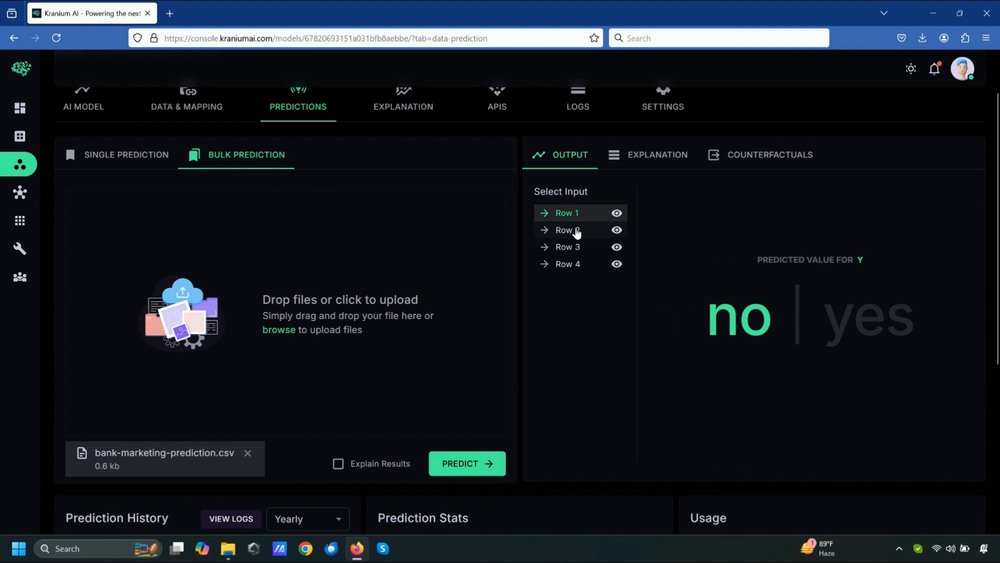
Compare the bulk prediction's predicted values of y for rows 1 to 4, finishing on row 2.
left_click(577, 232)
left_click(574, 248)
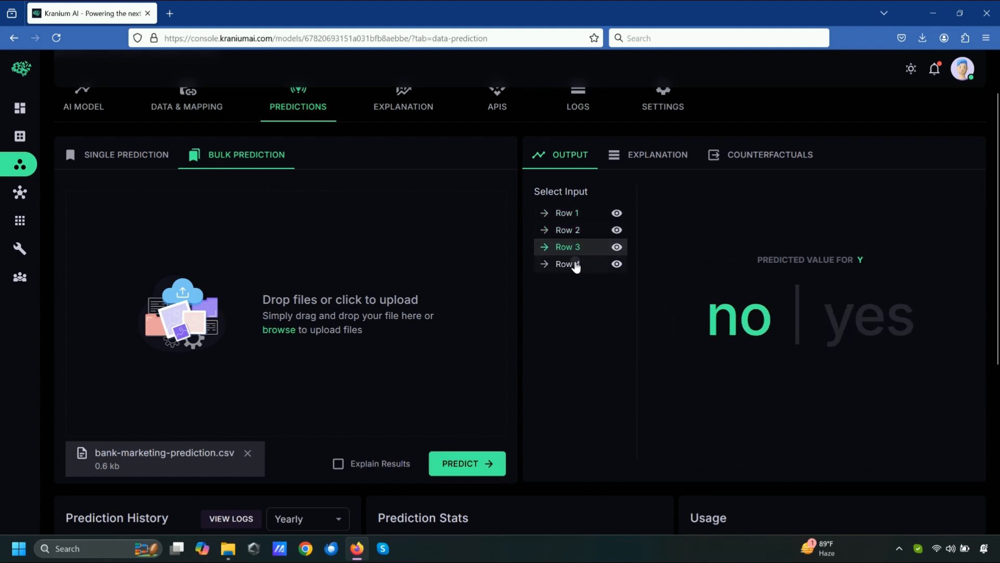
left_click(575, 261)
left_click(575, 247)
left_click(577, 232)
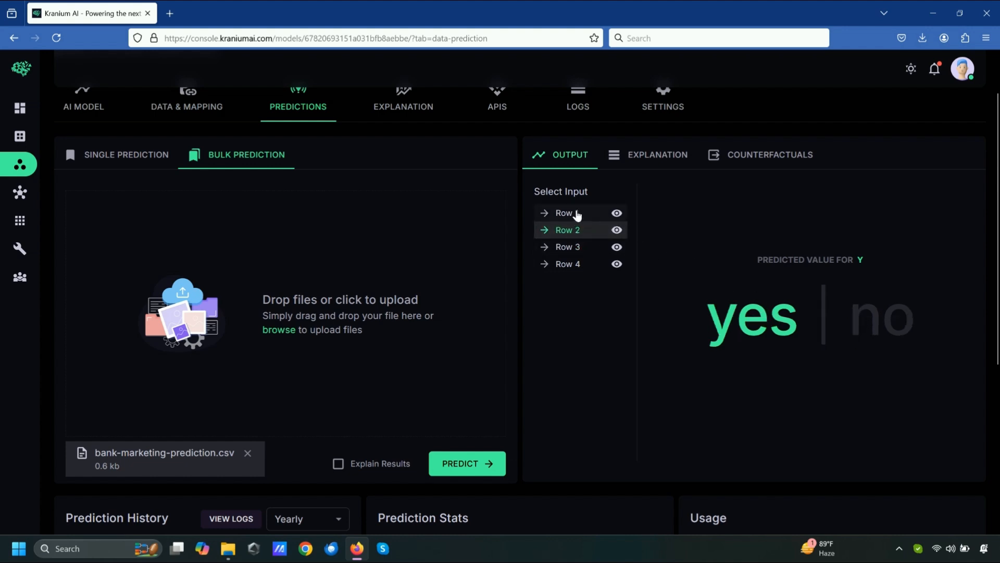
left_click(567, 215)
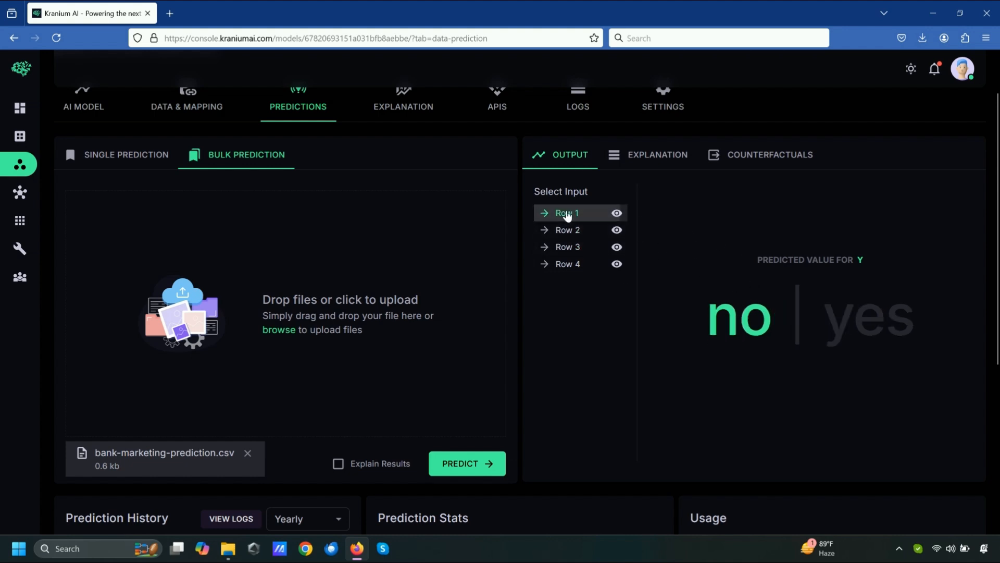
left_click(572, 233)
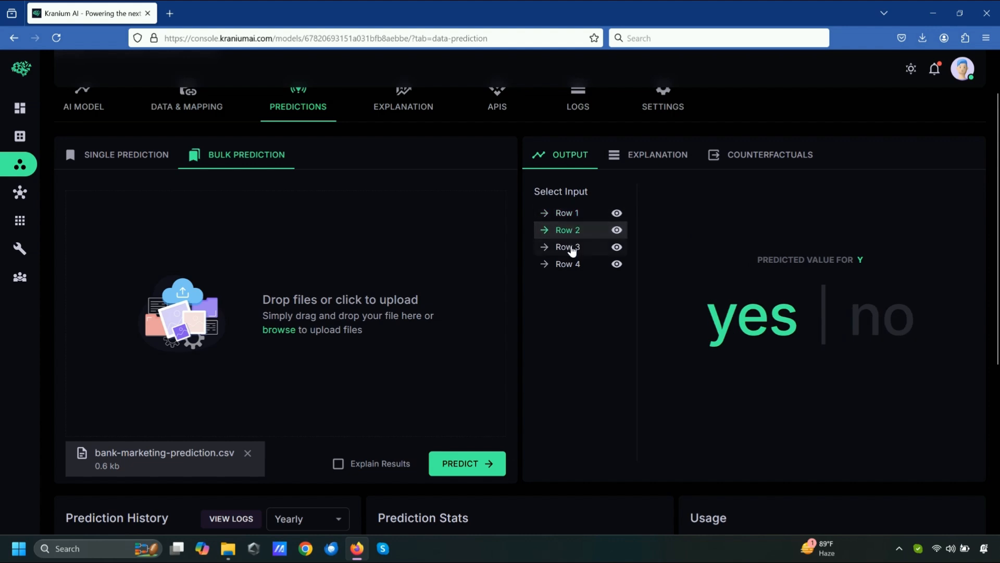
left_click(593, 214)
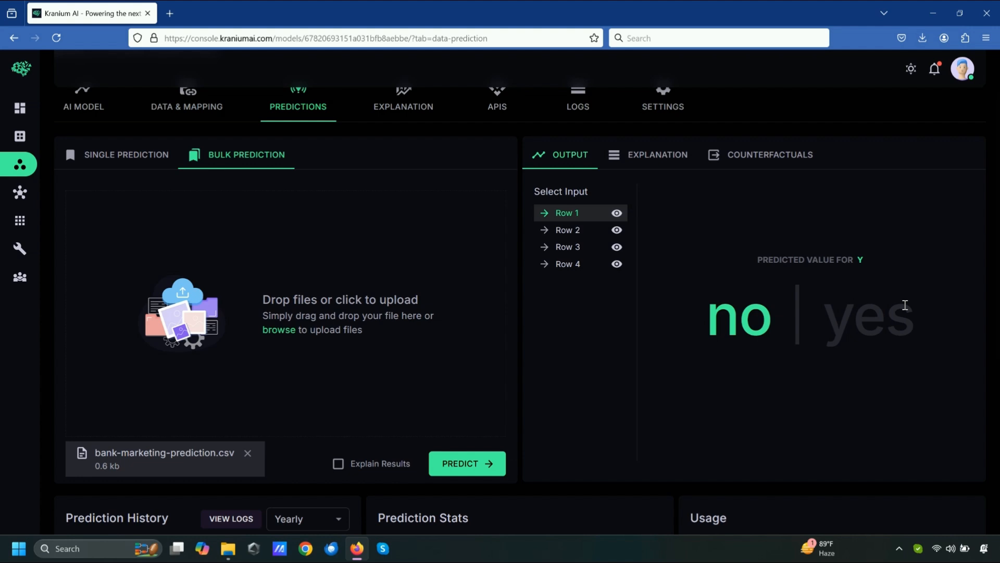
left_click(604, 236)
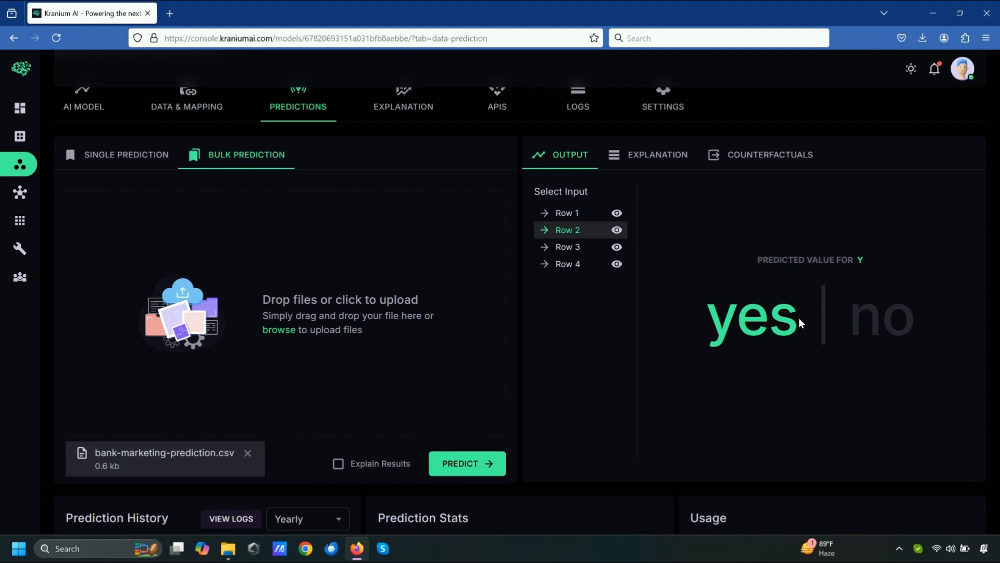
Examine the model's API endpoint details, live request fields, and the jQuery and cURL request samples.
scroll(865, 269, "up", 2)
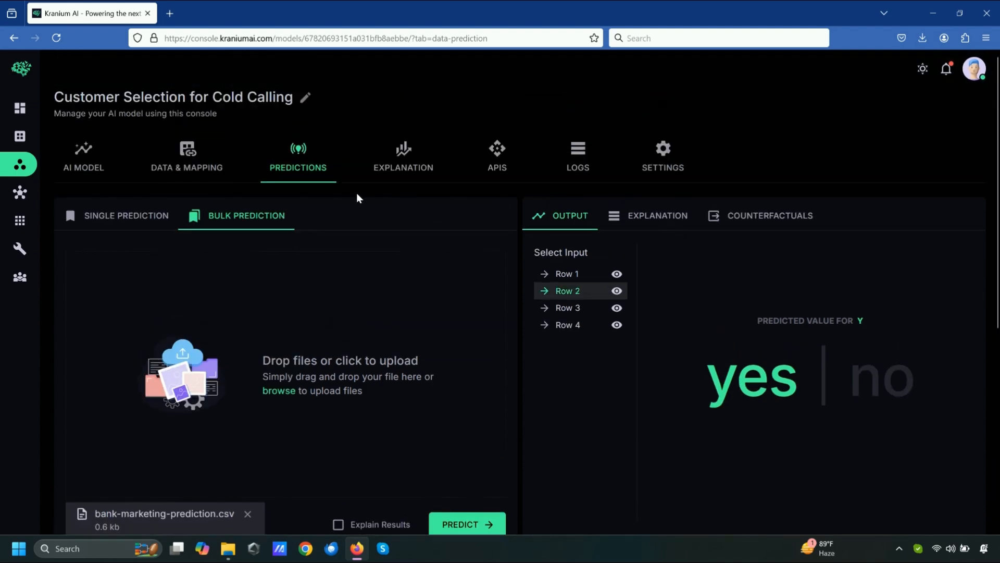
left_click(93, 172)
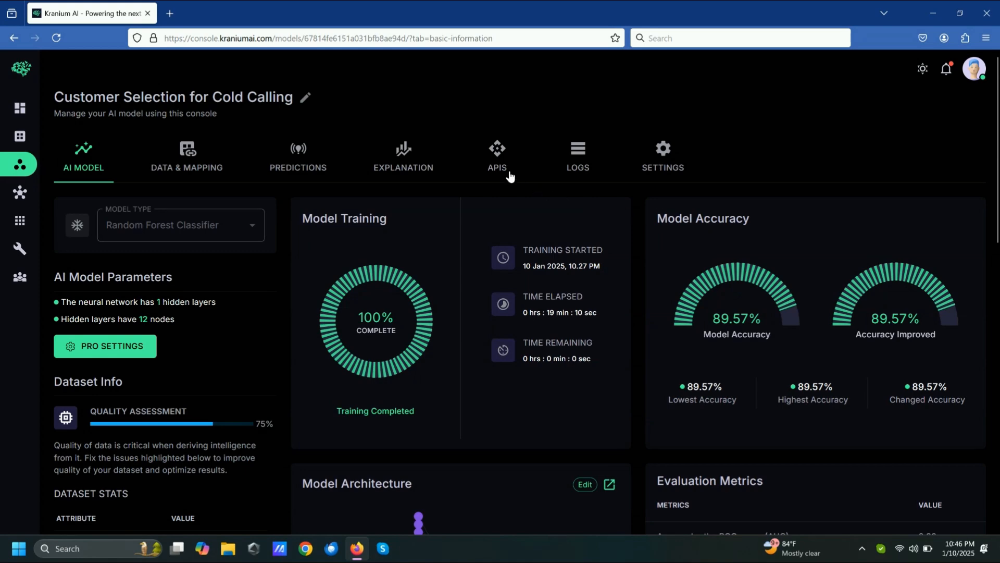
left_click(508, 172)
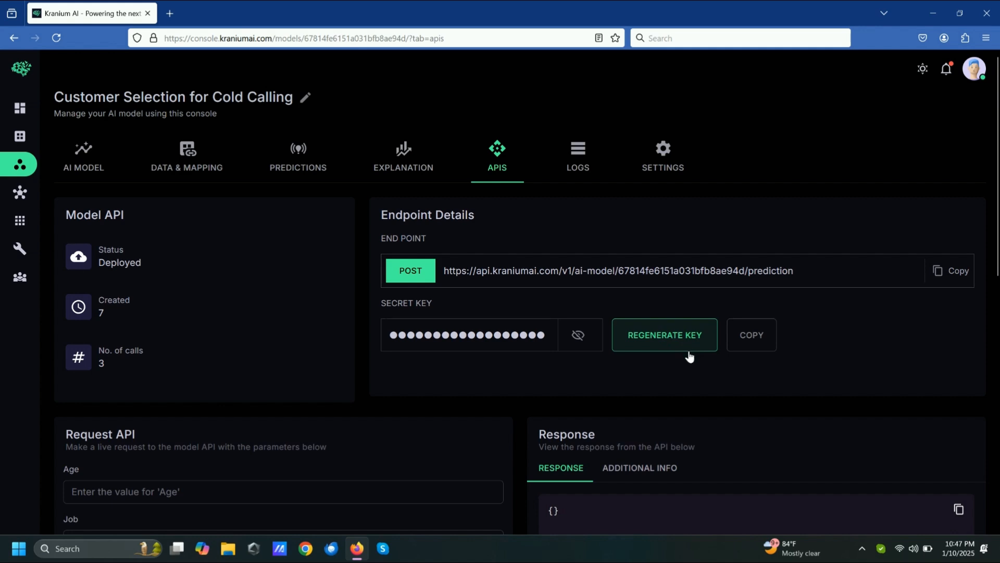
scroll(524, 402, "down", 5)
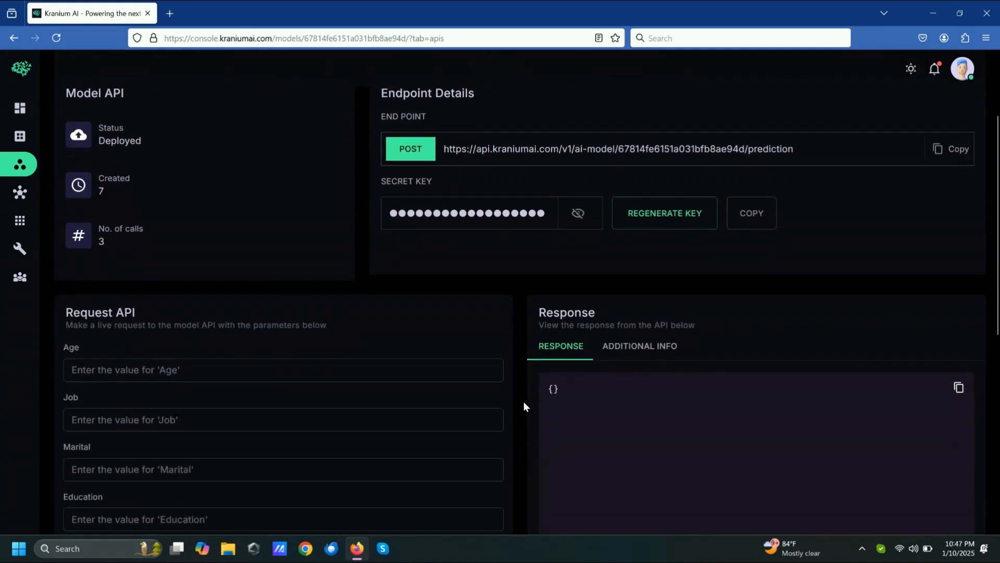
scroll(524, 406, "down", 1)
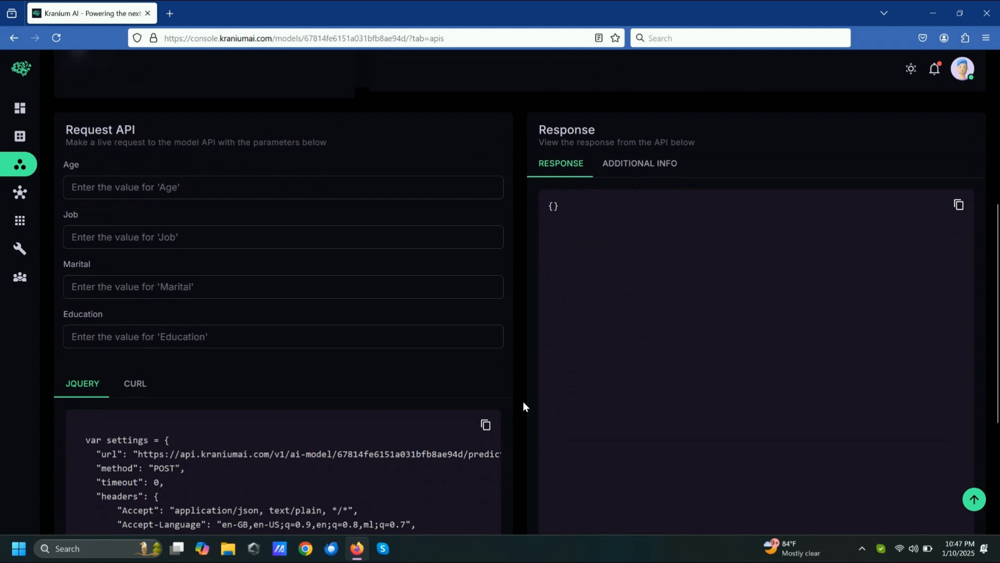
left_click(151, 387)
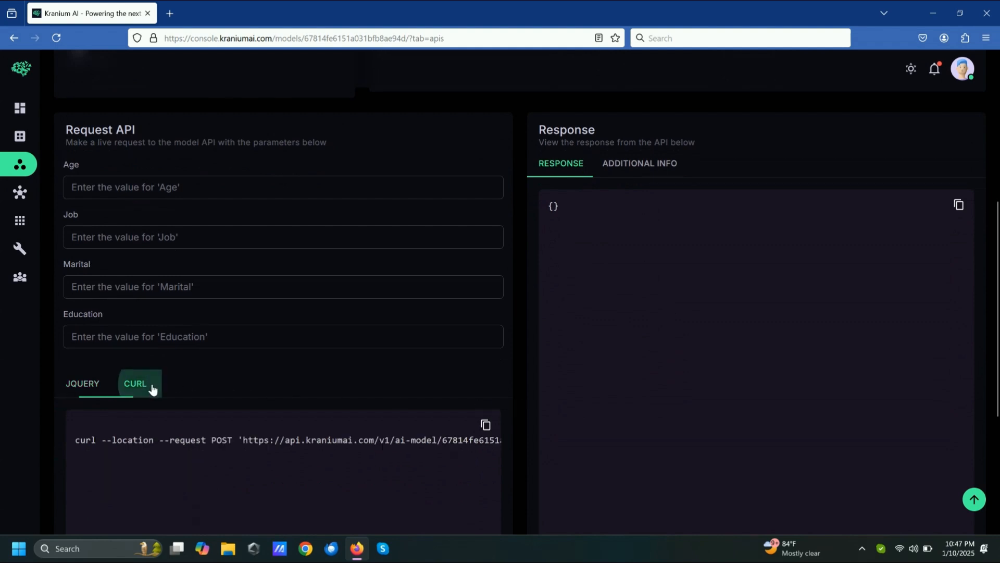
left_click(94, 391)
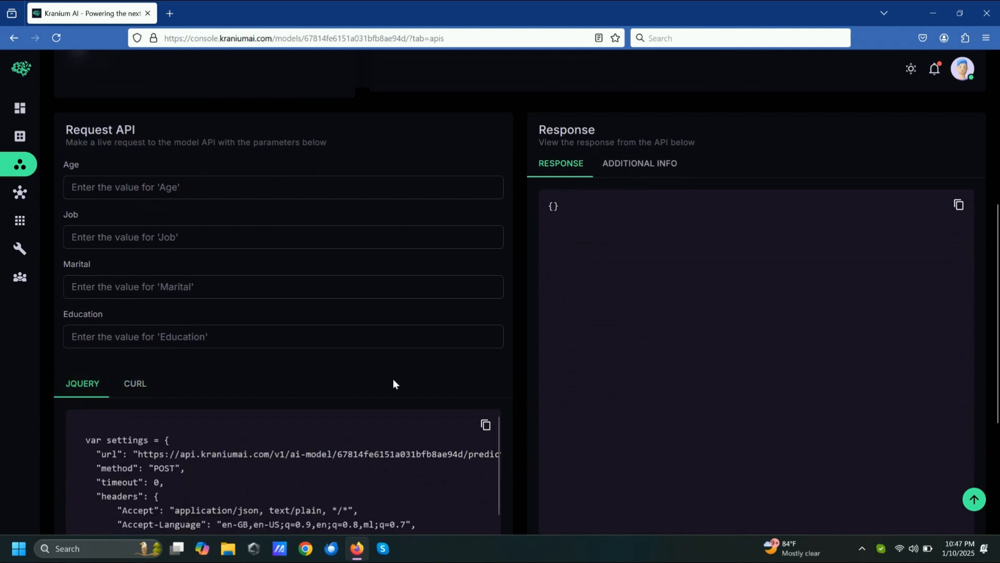
scroll(506, 376, "up", 5)
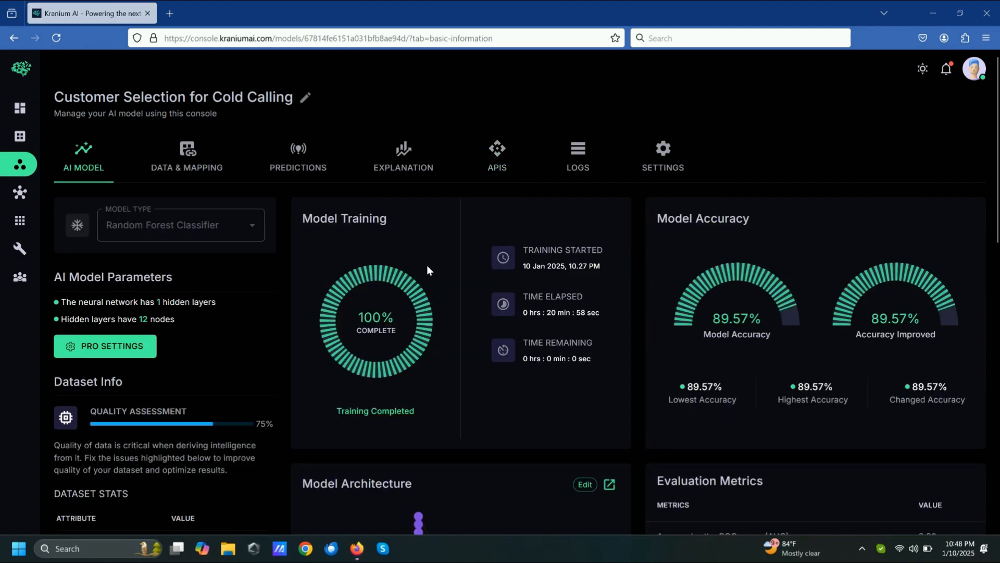
Review the Random Forest model's pro settings, reading through the architecture parameters from n_estimators down to ccp_alpha.
left_click(666, 172)
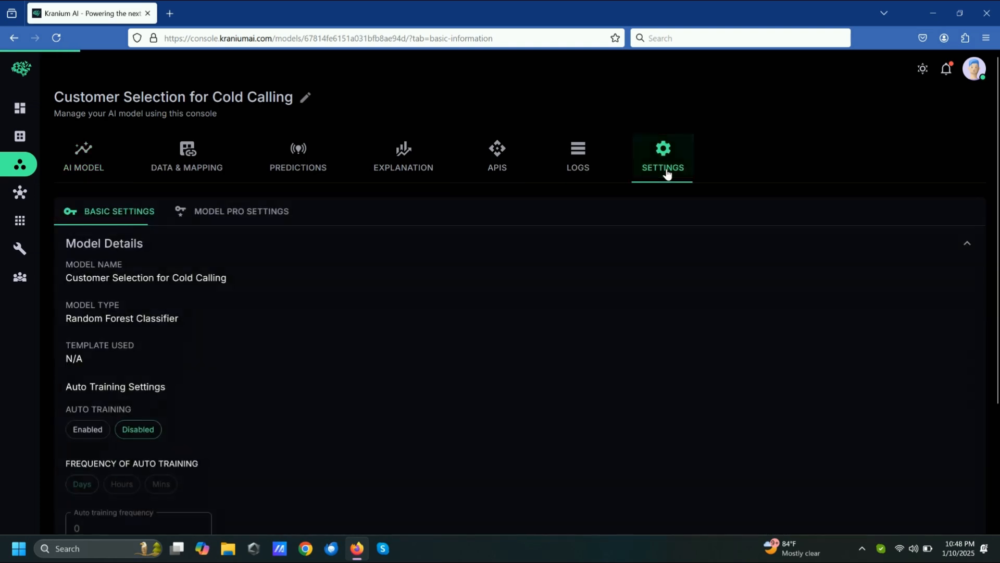
left_click(284, 216)
scroll(284, 270, "down", 4)
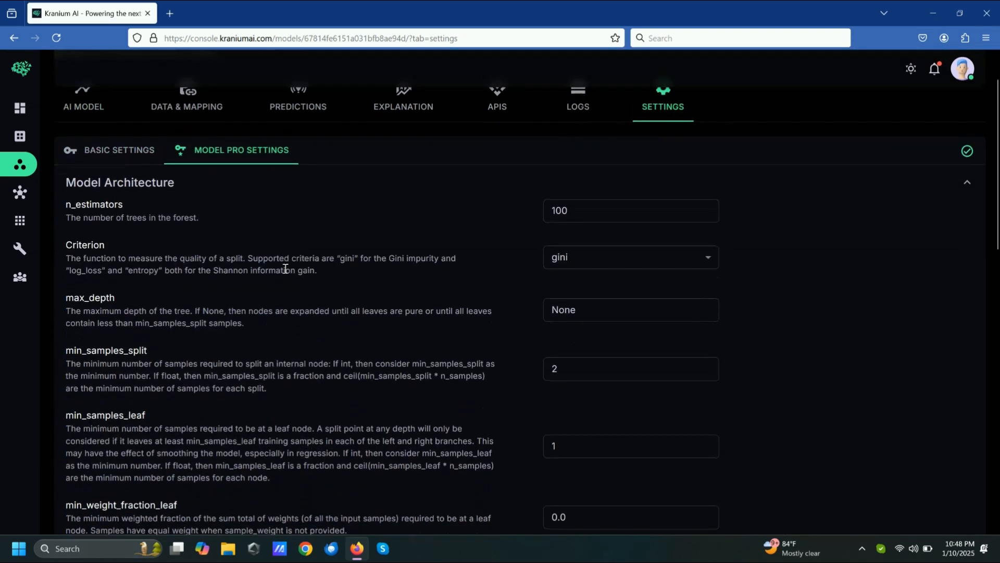
scroll(284, 270, "down", 4)
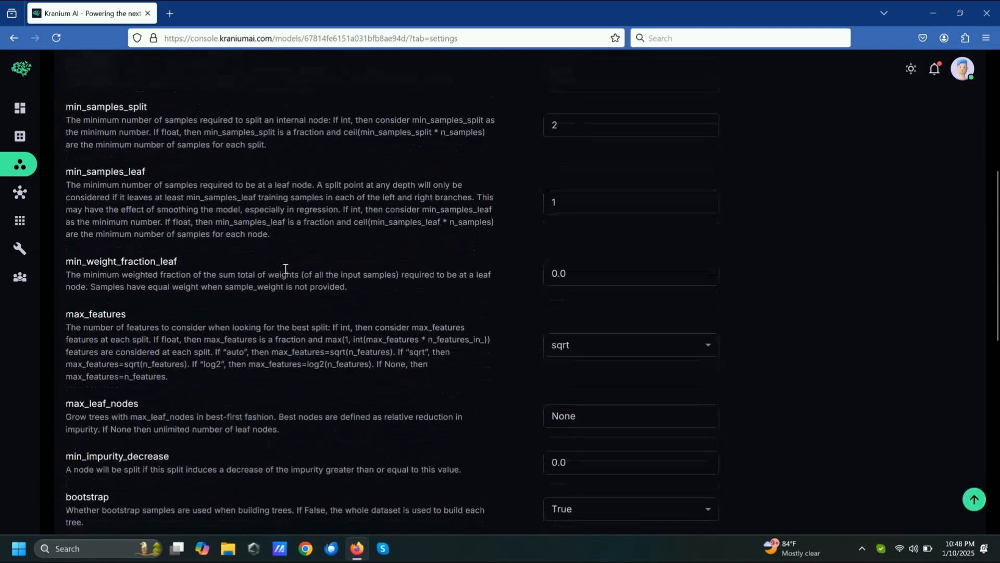
scroll(285, 267, "down", 6)
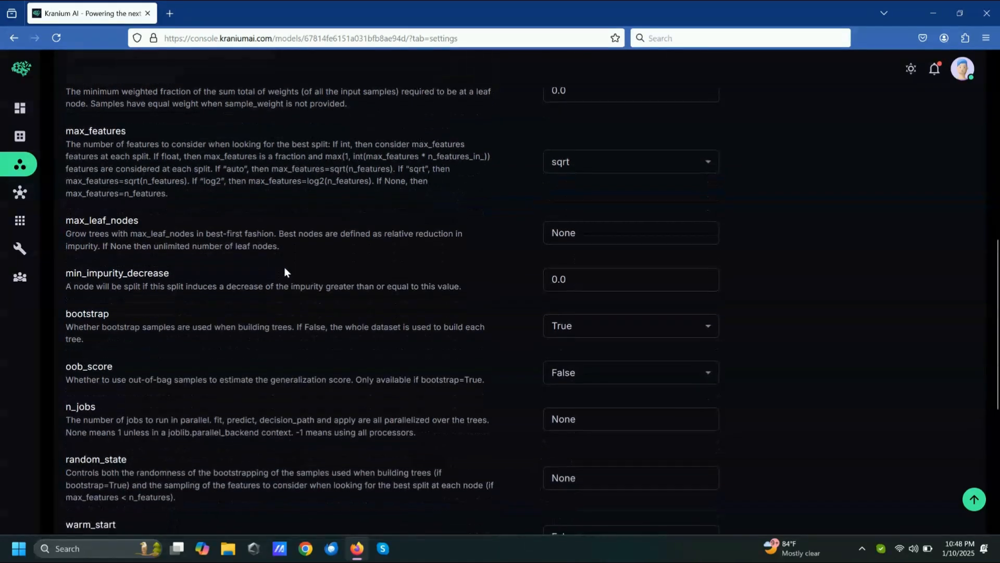
scroll(284, 269, "down", 4)
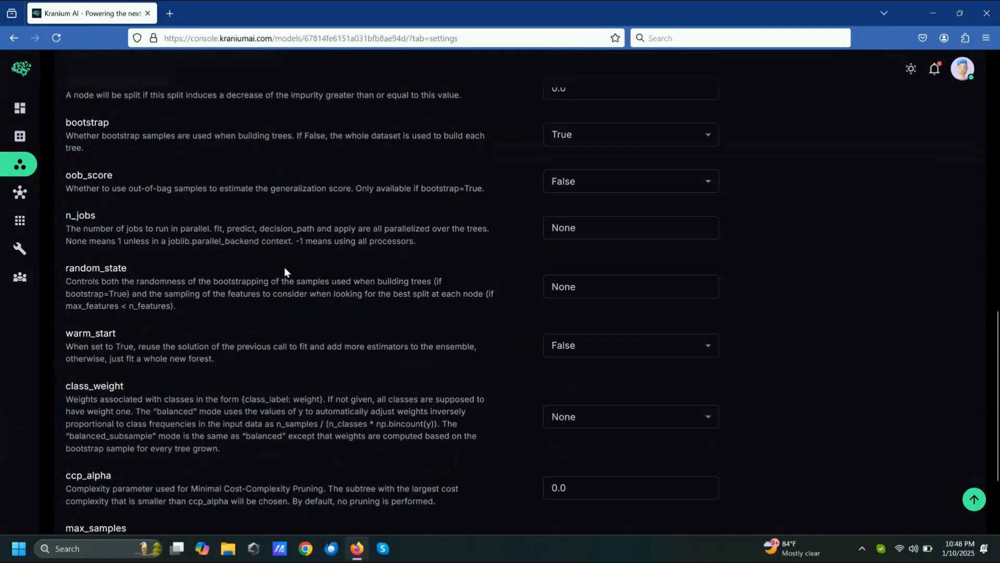
scroll(285, 270, "up", 8)
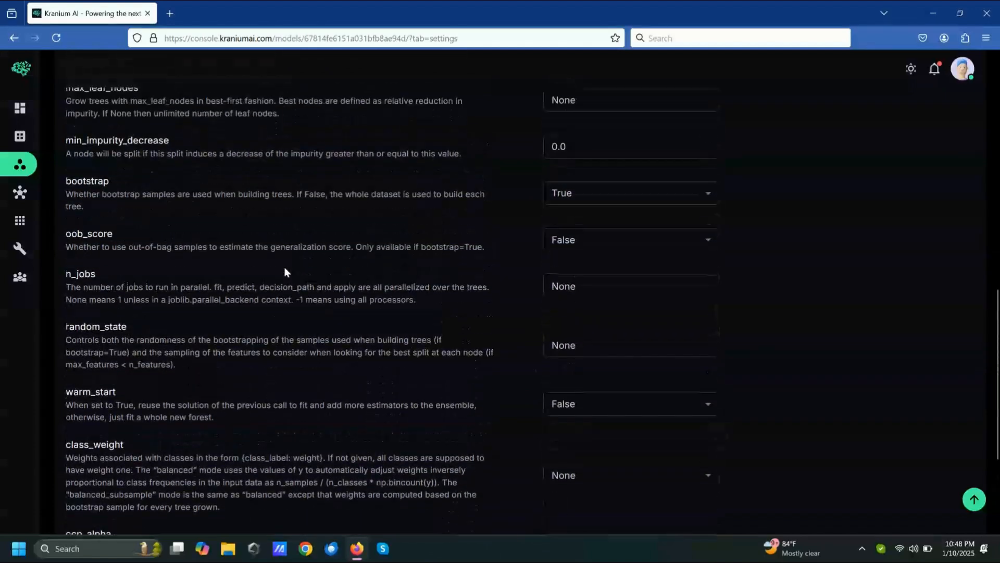
scroll(285, 271, "up", 8)
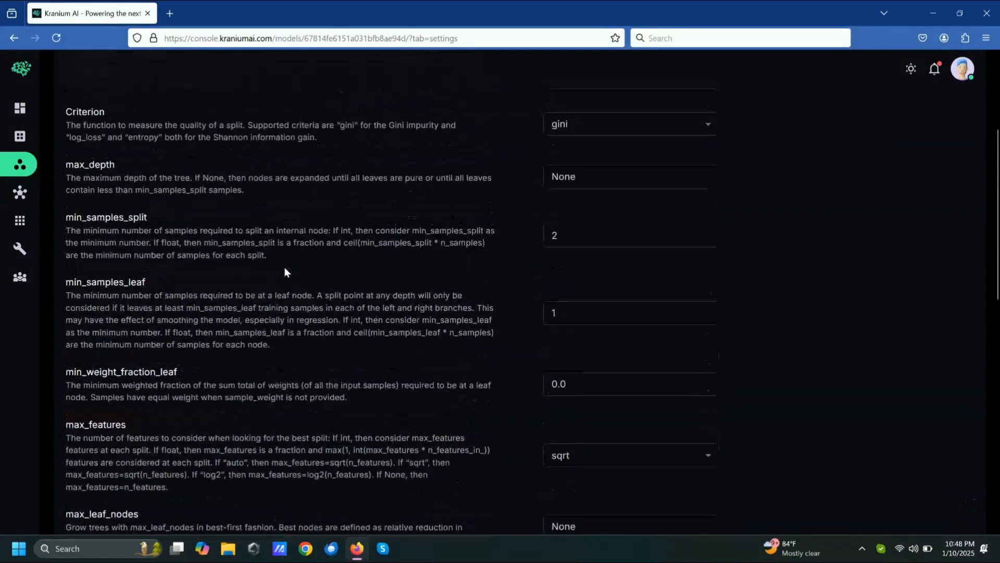
scroll(284, 271, "up", 1)
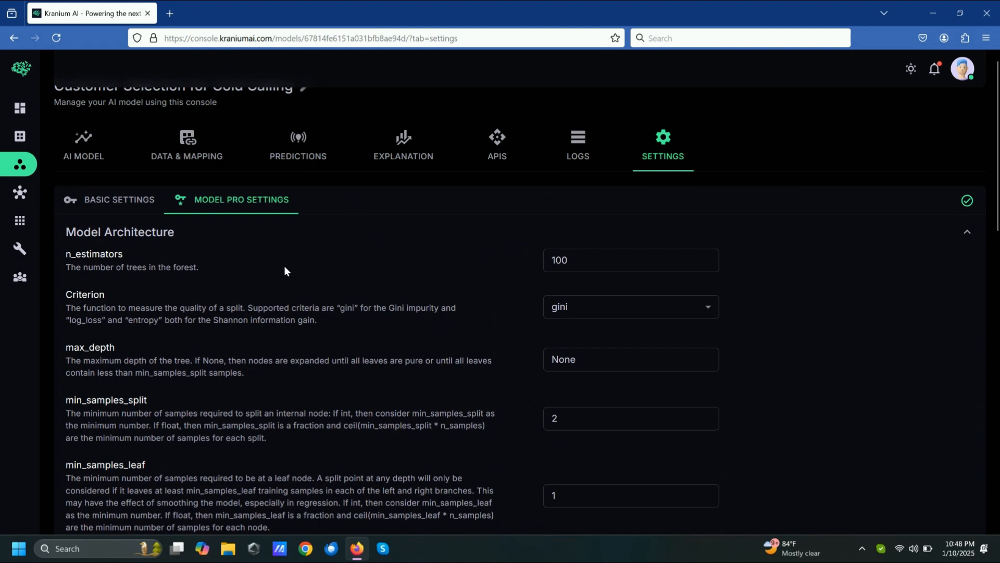
scroll(284, 271, "up", 1)
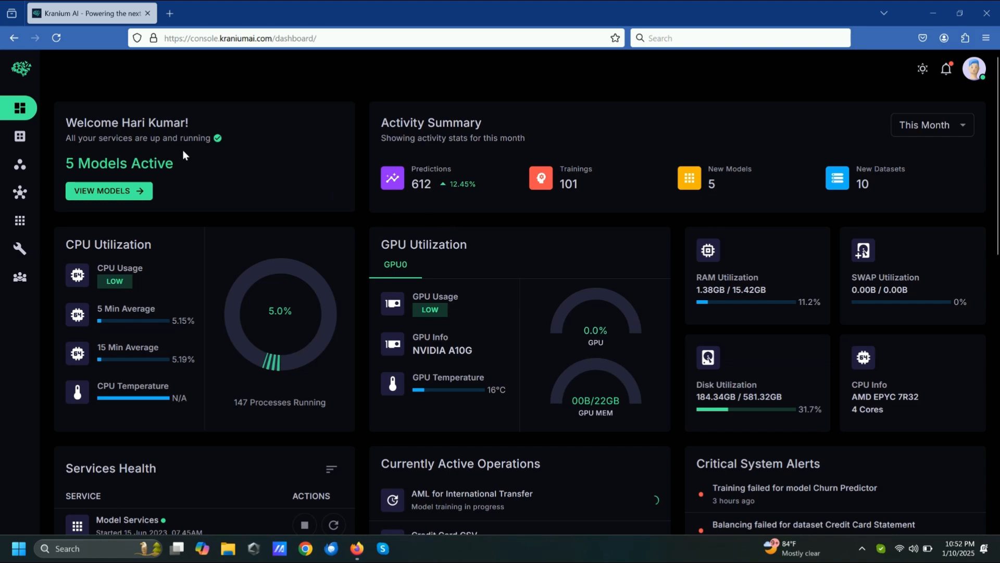
Open the AI Model Store and browse its models by industry, from Agriculture through Healthcare.
mouse_move(20, 164)
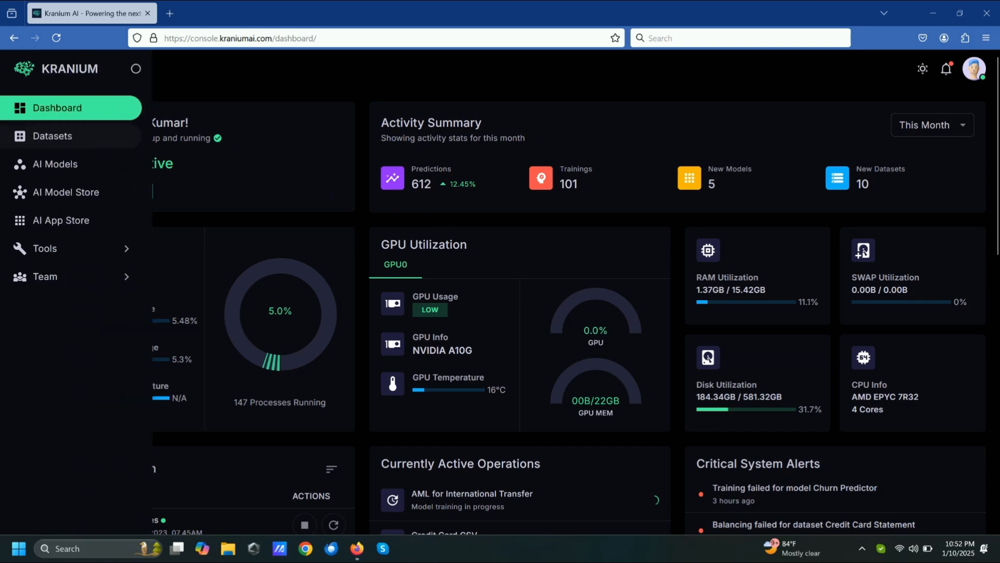
left_click(70, 192)
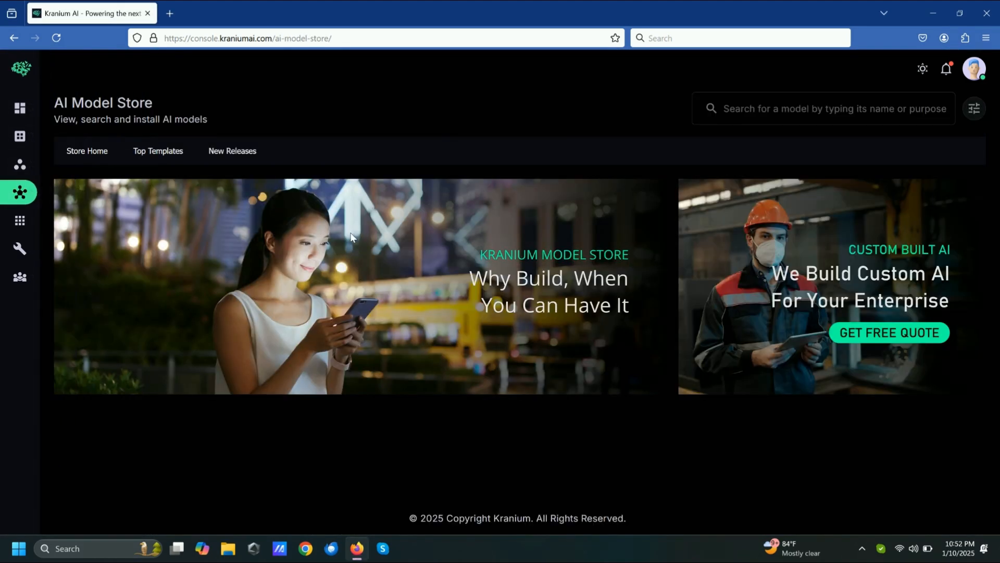
scroll(404, 250, "down", 2)
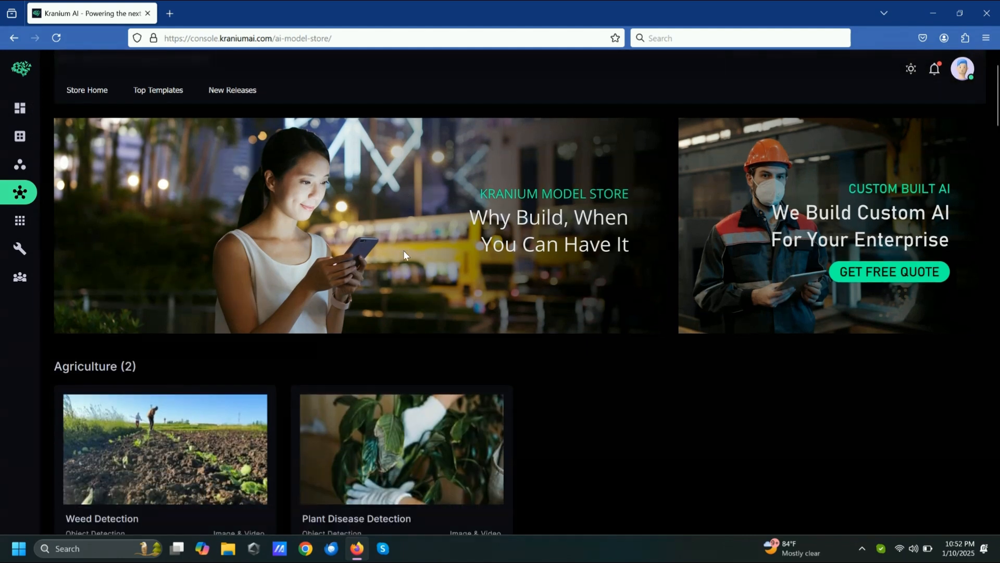
scroll(403, 250, "up", 2)
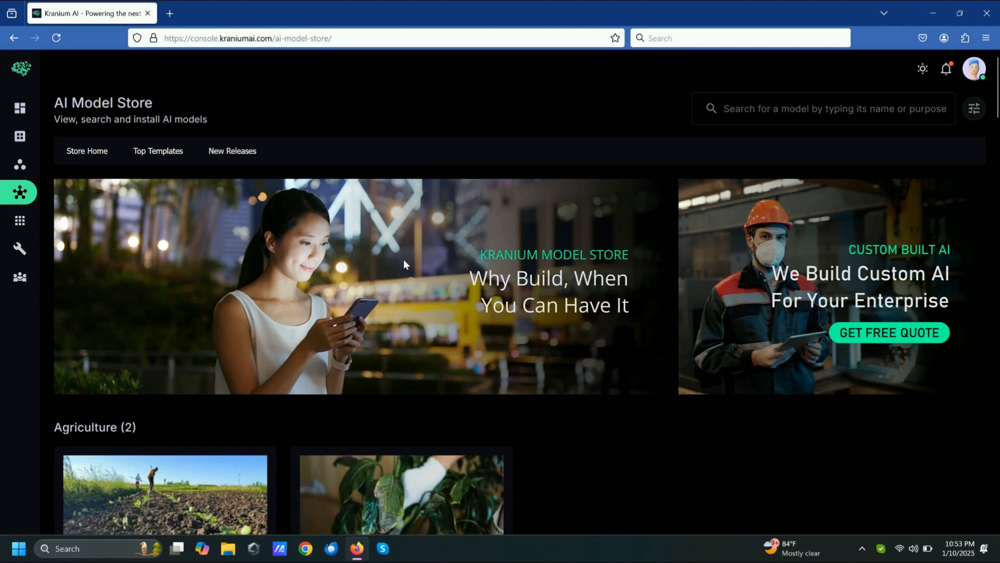
scroll(404, 264, "down", 5)
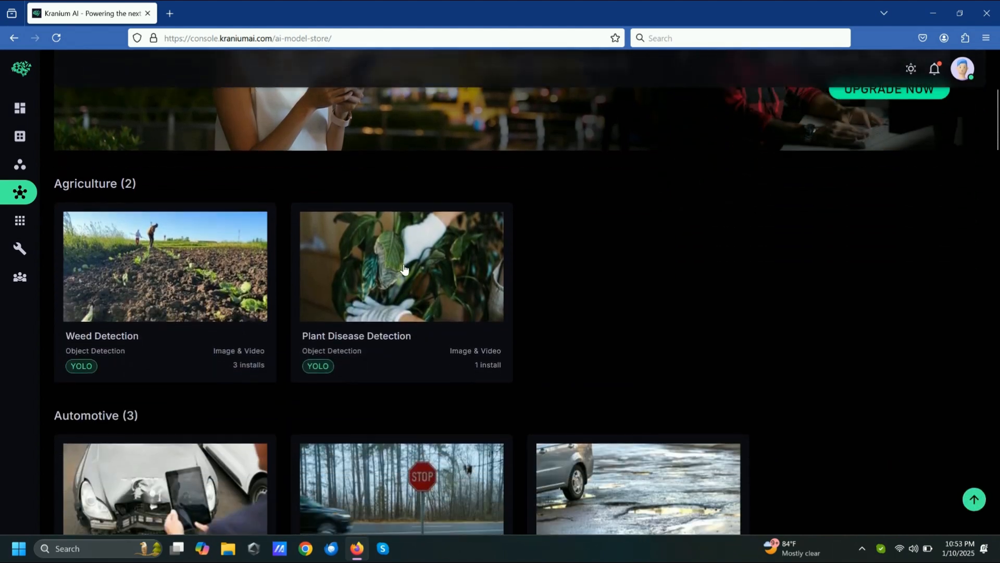
scroll(405, 268, "down", 6)
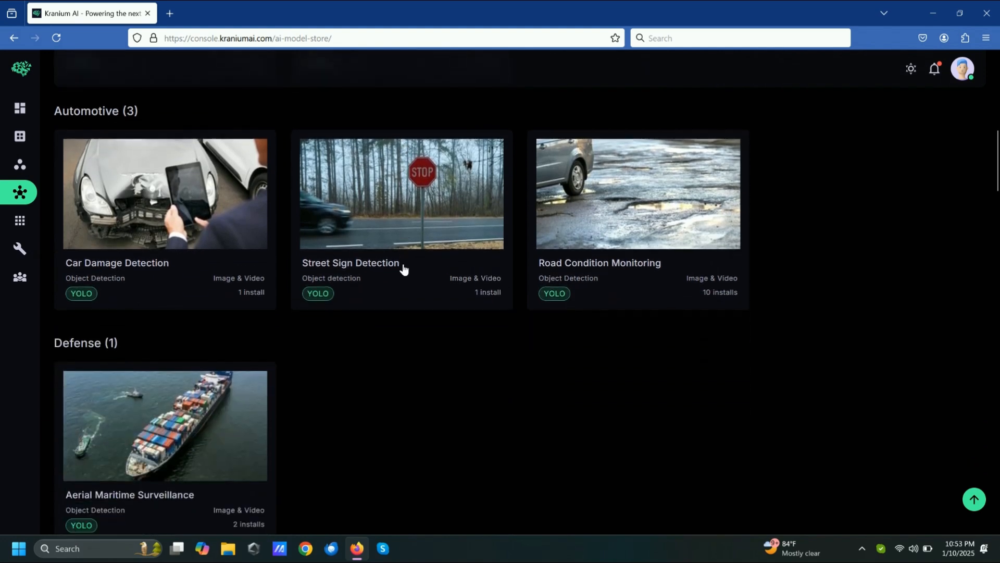
scroll(404, 268, "down", 8)
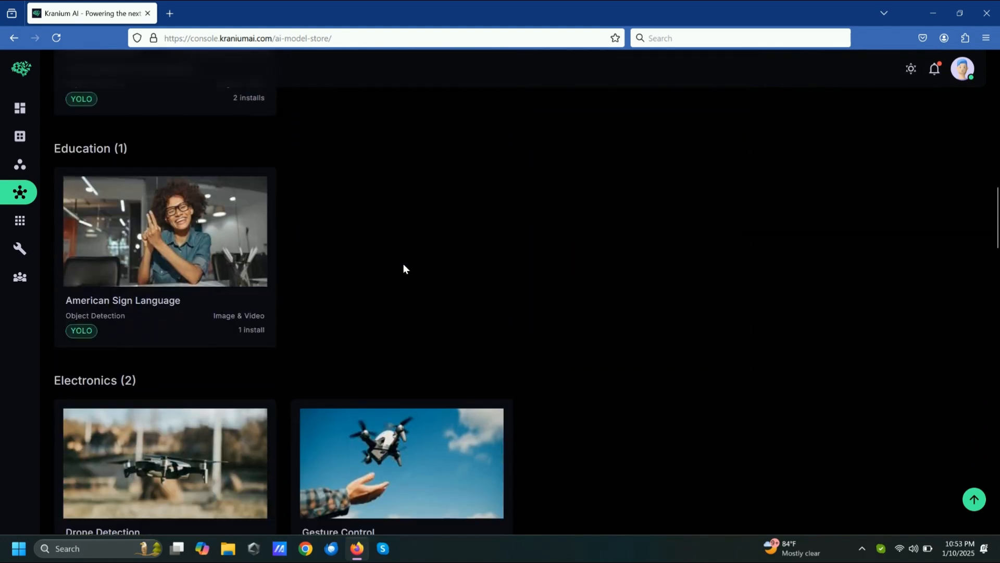
scroll(405, 268, "down", 8)
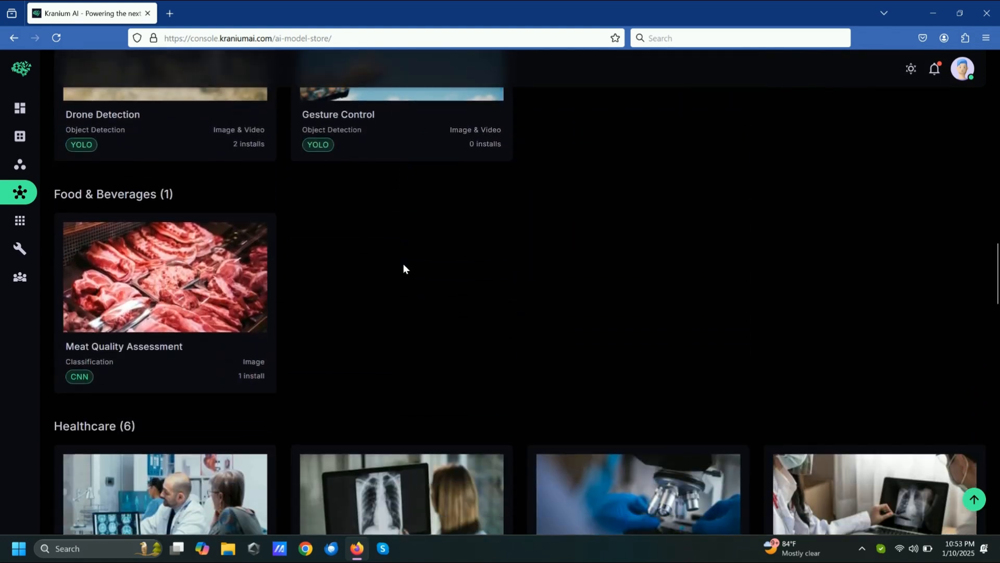
scroll(404, 269, "down", 5)
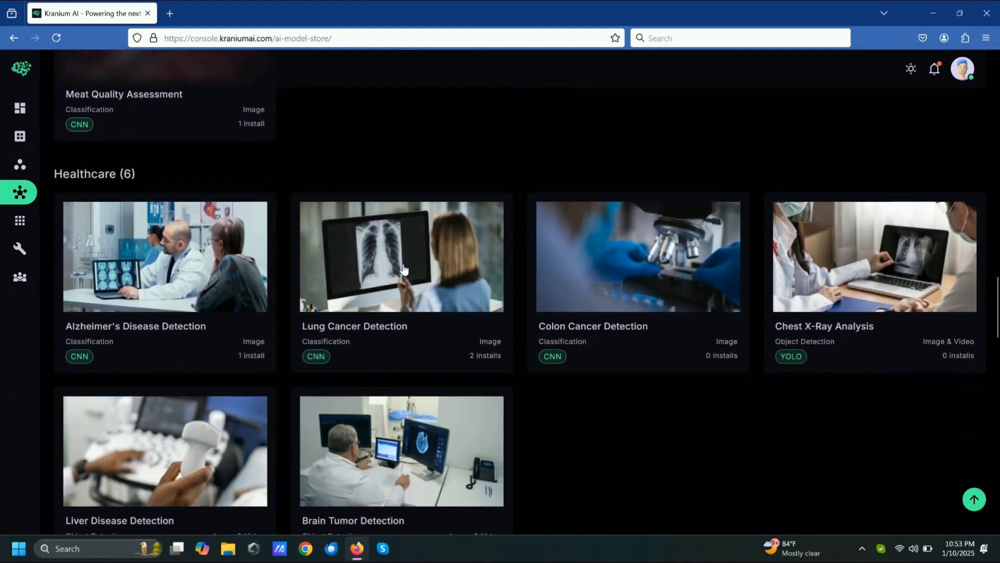
scroll(404, 268, "down", 1)
scroll(404, 268, "up", 2)
scroll(404, 268, "down", 1)
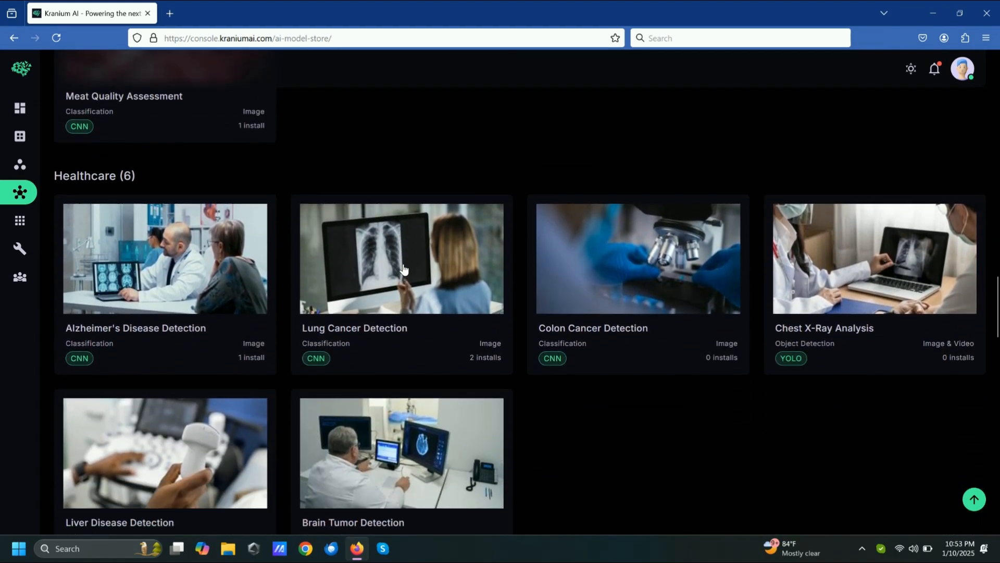
scroll(404, 268, "up", 11)
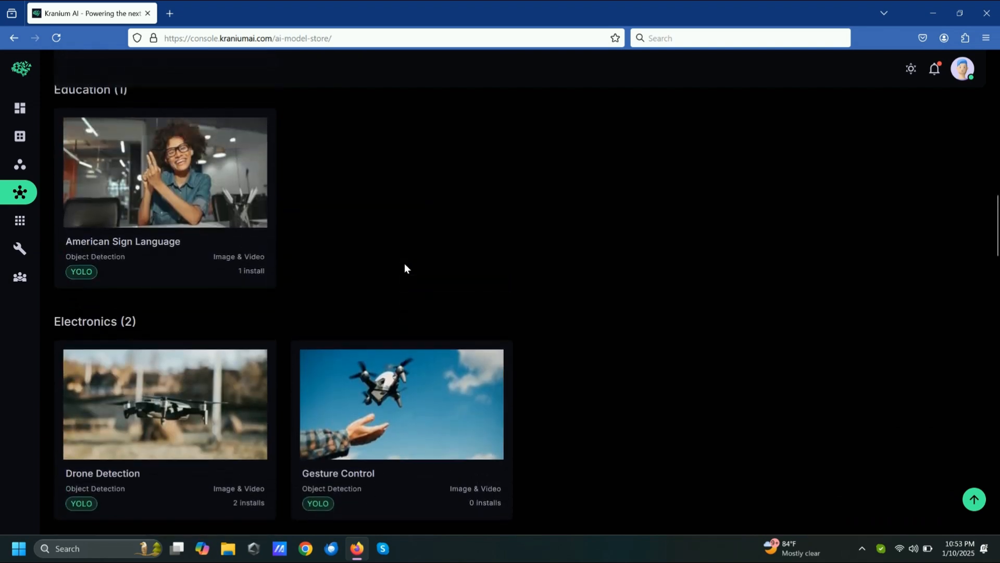
scroll(405, 269, "up", 11)
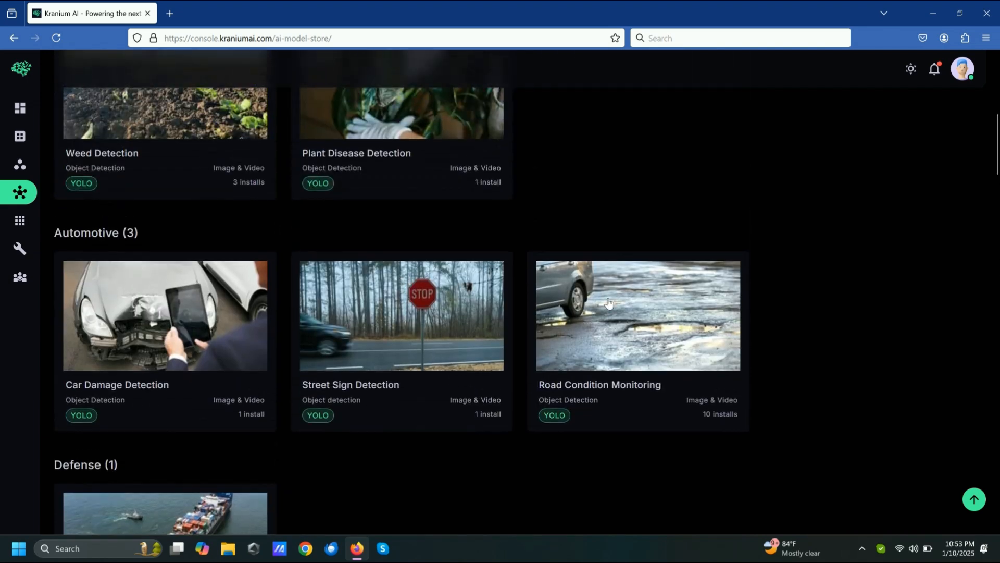
Open the Road Condition Monitoring model from the Automotive category and examine its technical details, description and gallery.
left_click(608, 303)
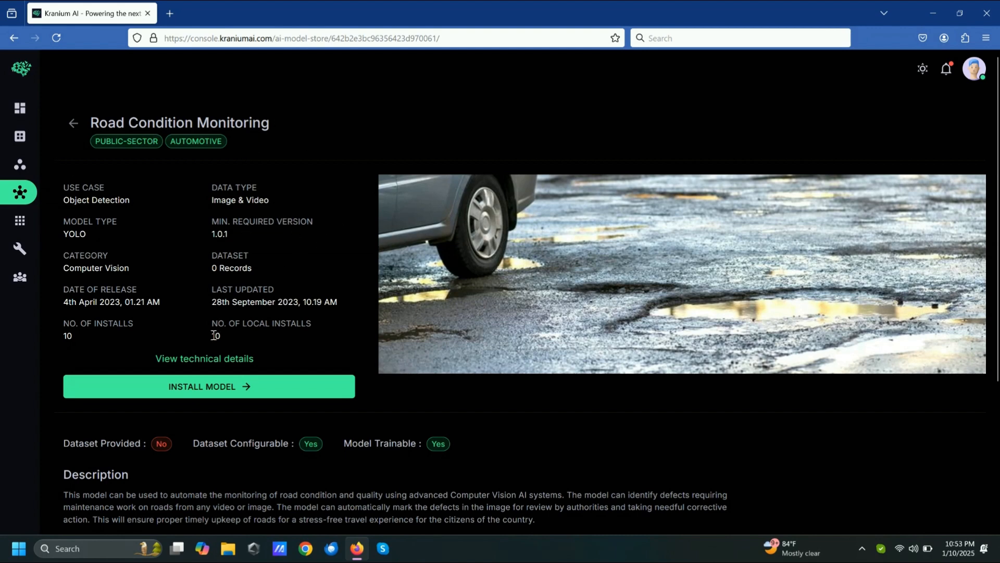
left_click(207, 360)
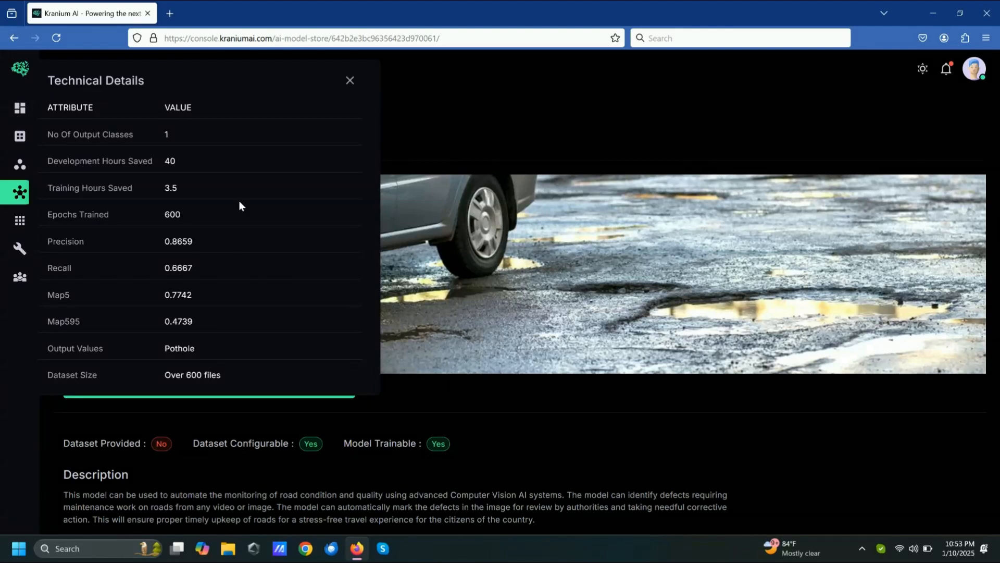
left_click(350, 82)
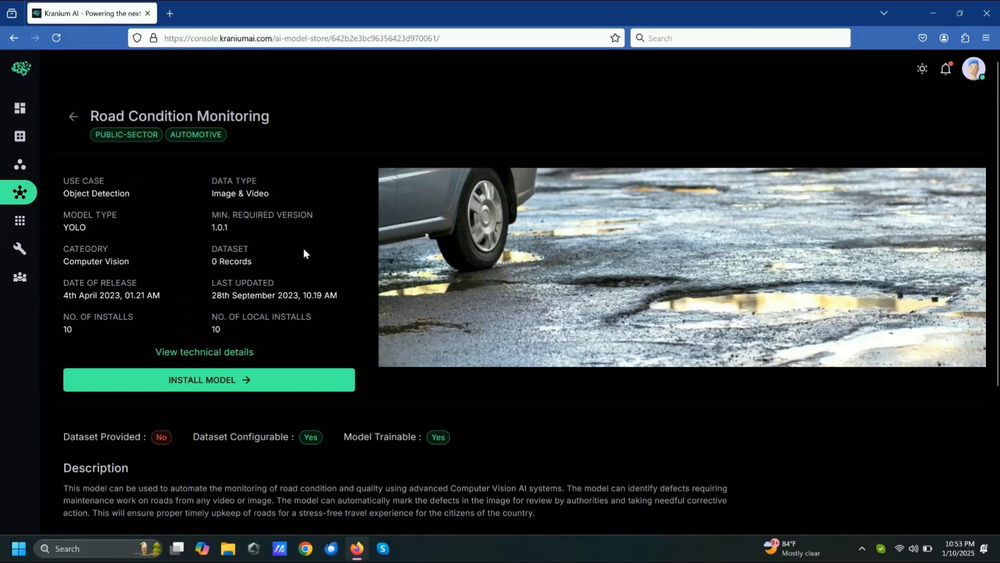
scroll(303, 248, "down", 4)
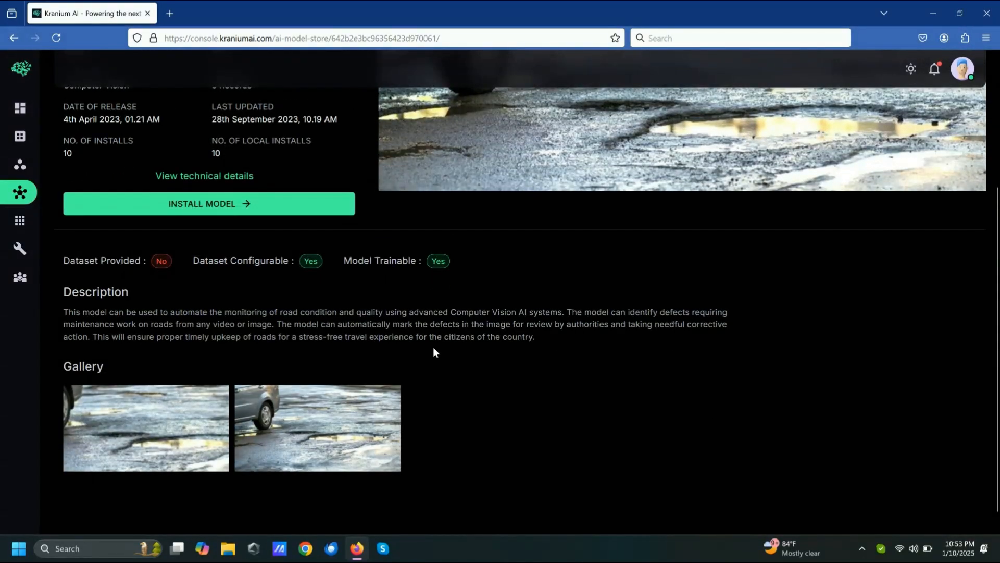
scroll(433, 347, "up", 4)
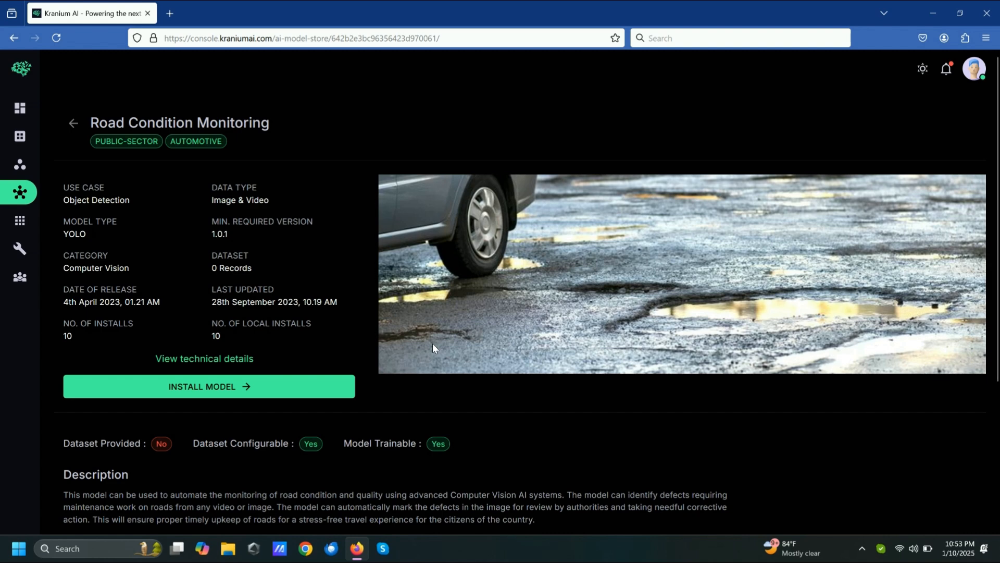
Install the model under the name Road Condition Monitoring for the Administration department.
left_click(219, 387)
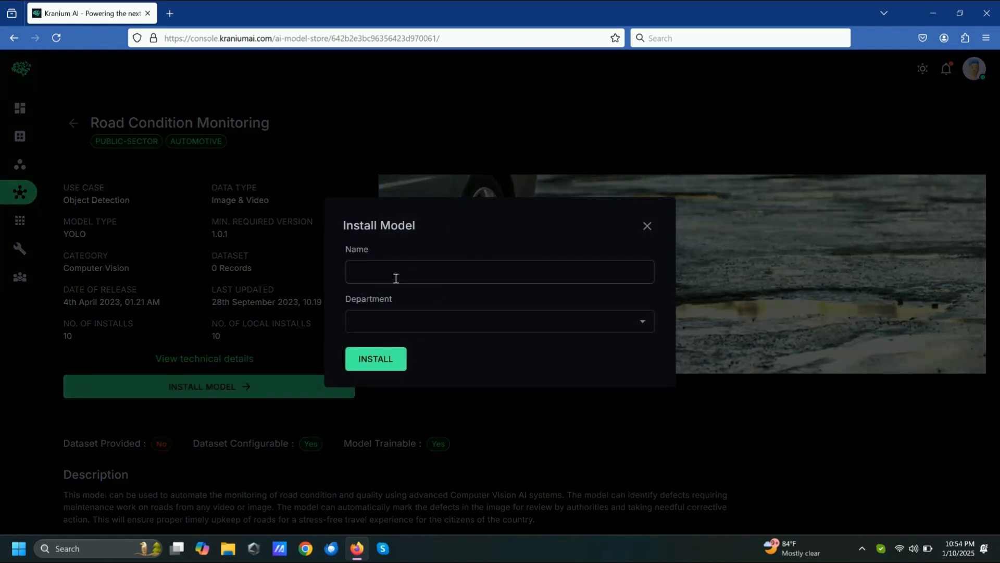
left_click(398, 276)
type("R")
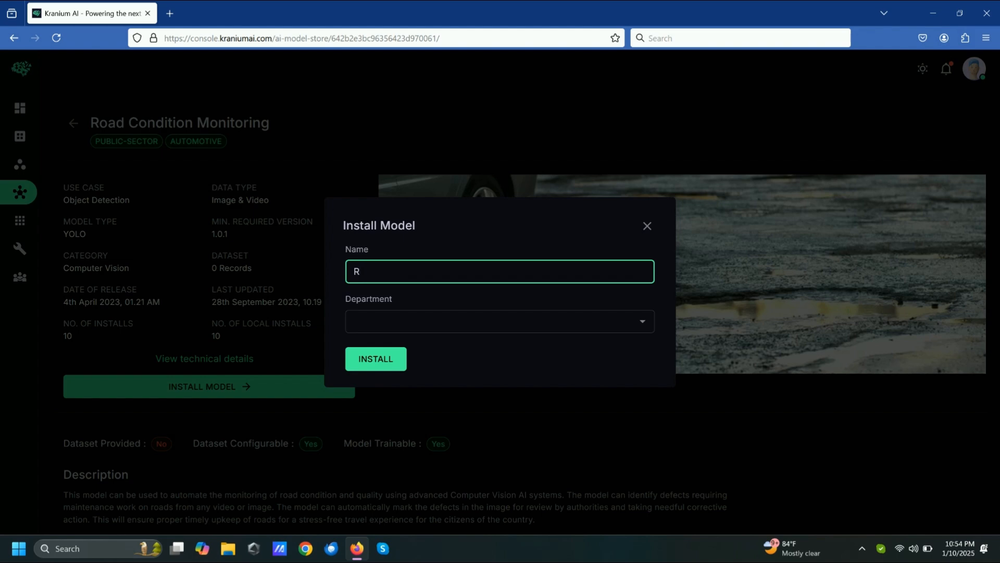
type("oad Condition Monito")
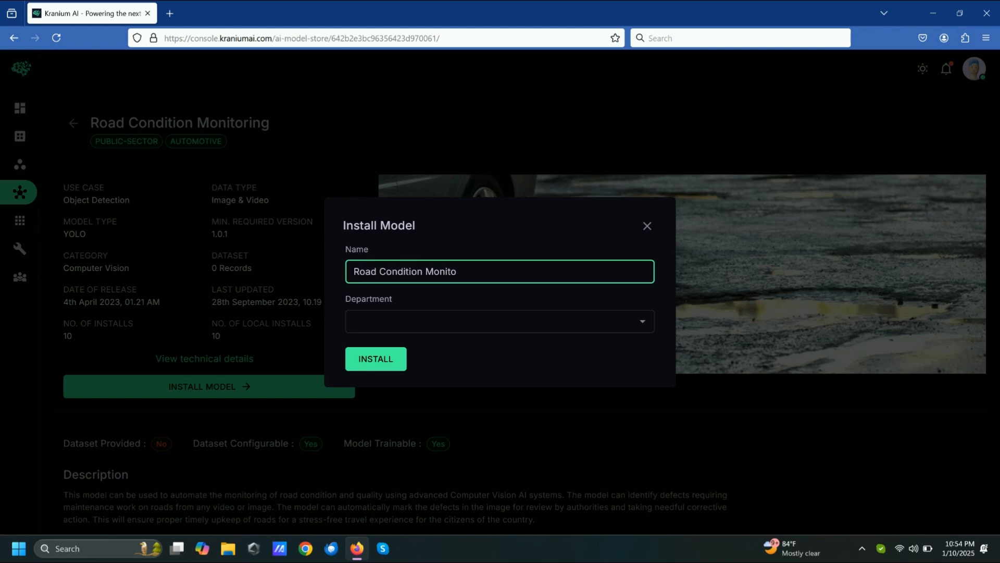
type("ring")
left_click(417, 324)
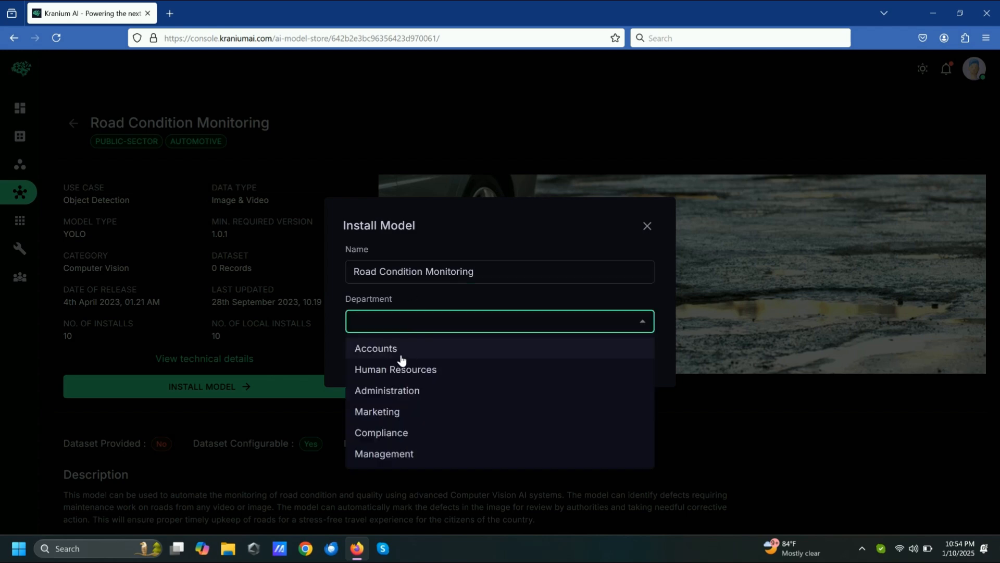
left_click(399, 391)
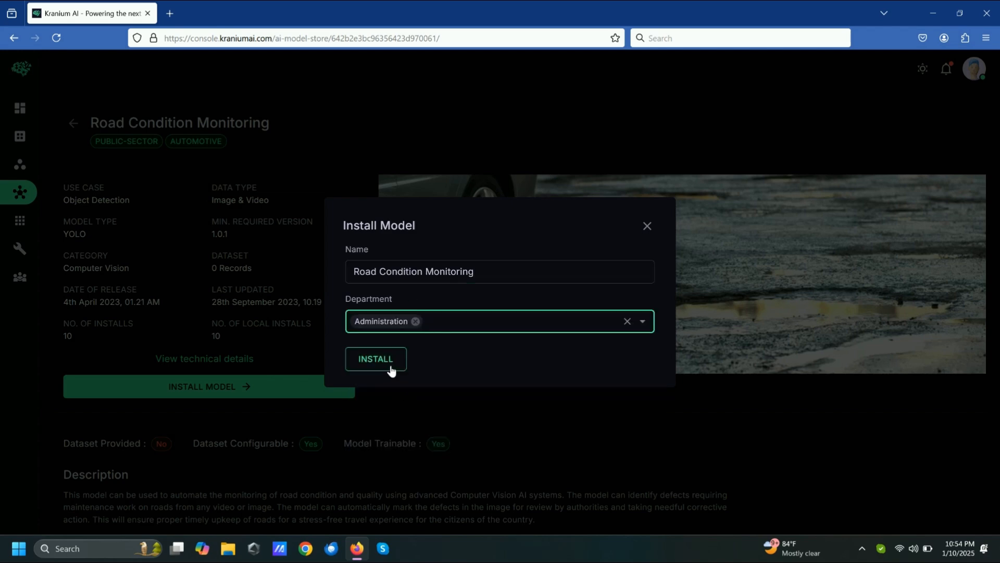
left_click(392, 369)
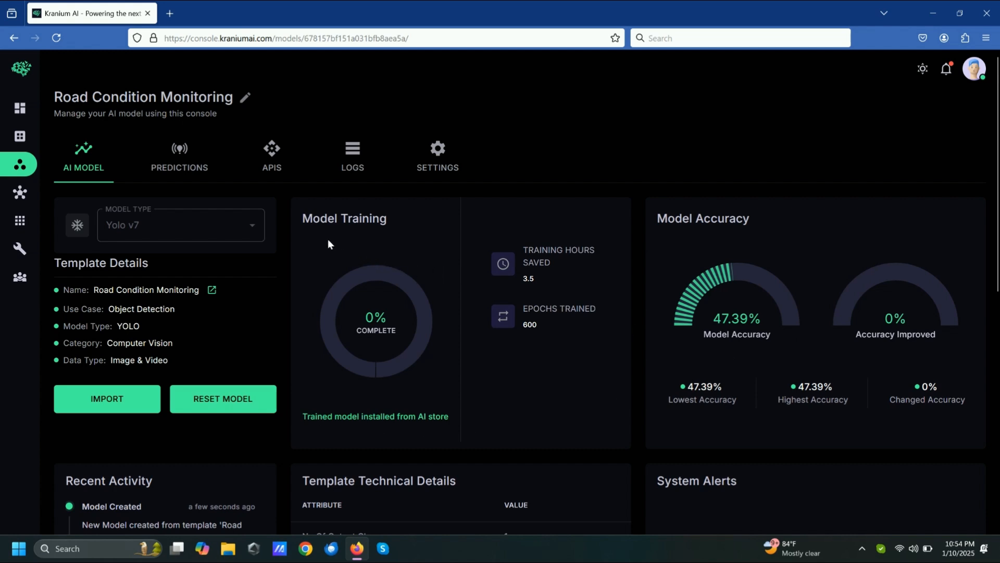
Run a prediction with the installed Road Condition Monitoring model on the video file v01.mp4.
left_click(194, 175)
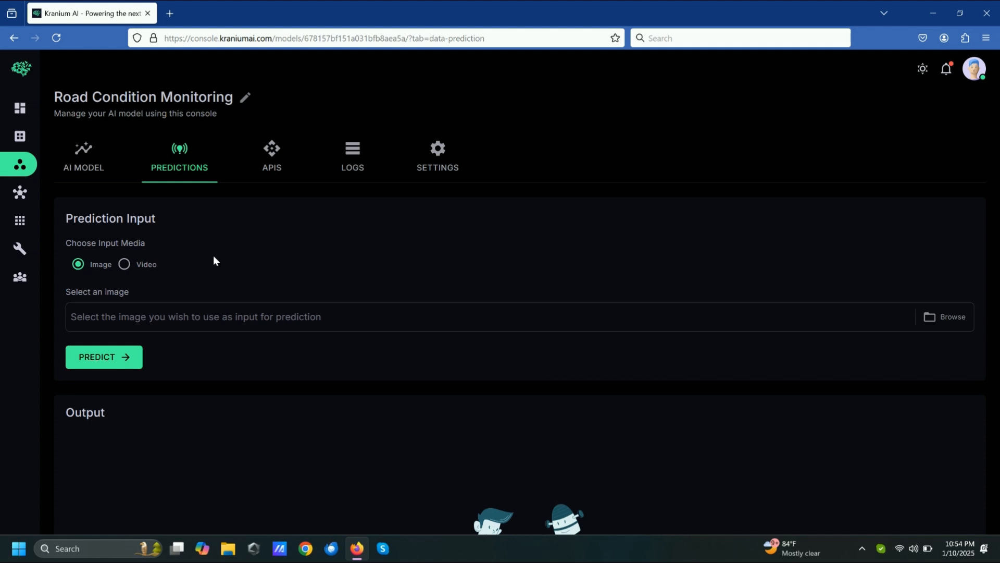
left_click(125, 265)
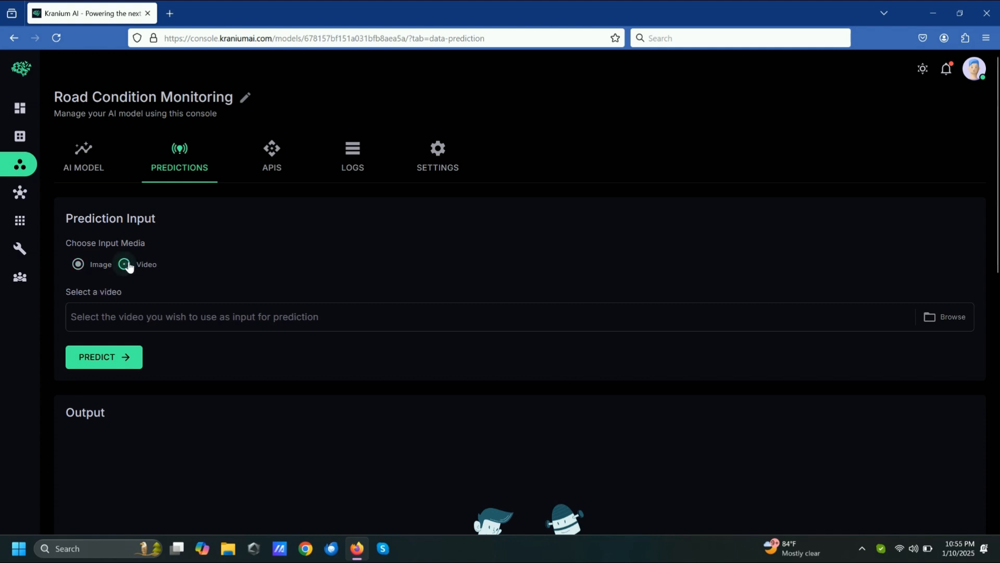
left_click(946, 319)
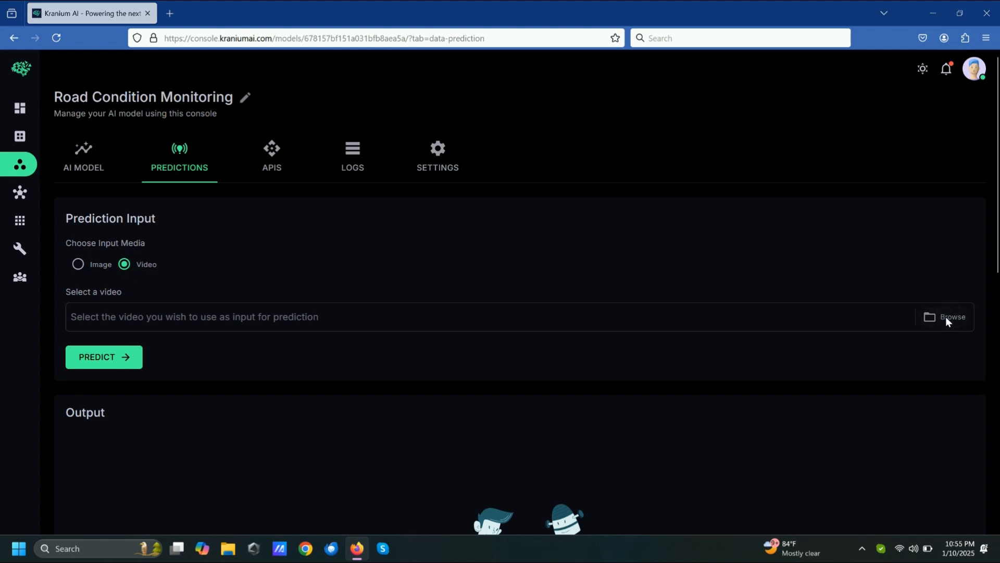
double_click(164, 105)
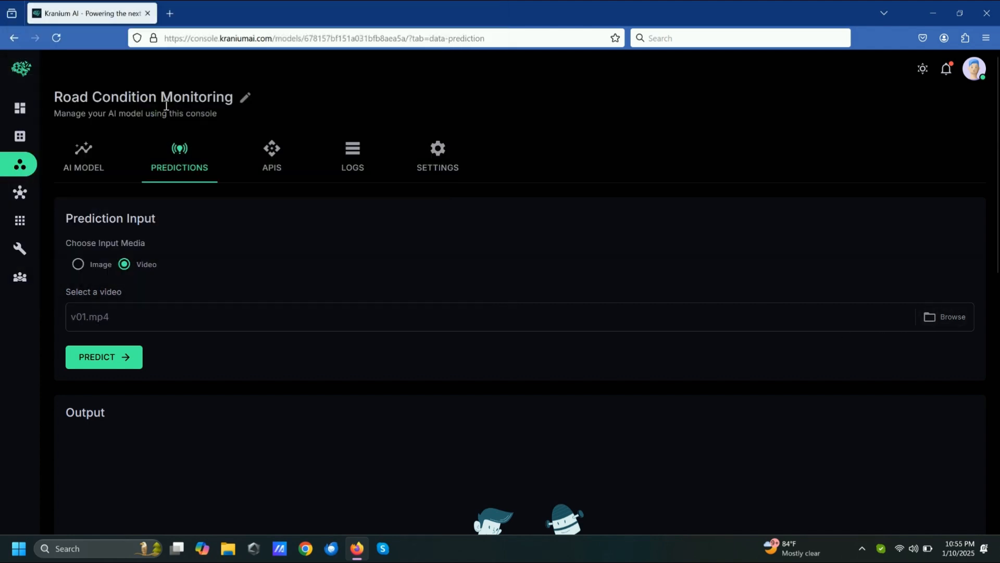
left_click(108, 358)
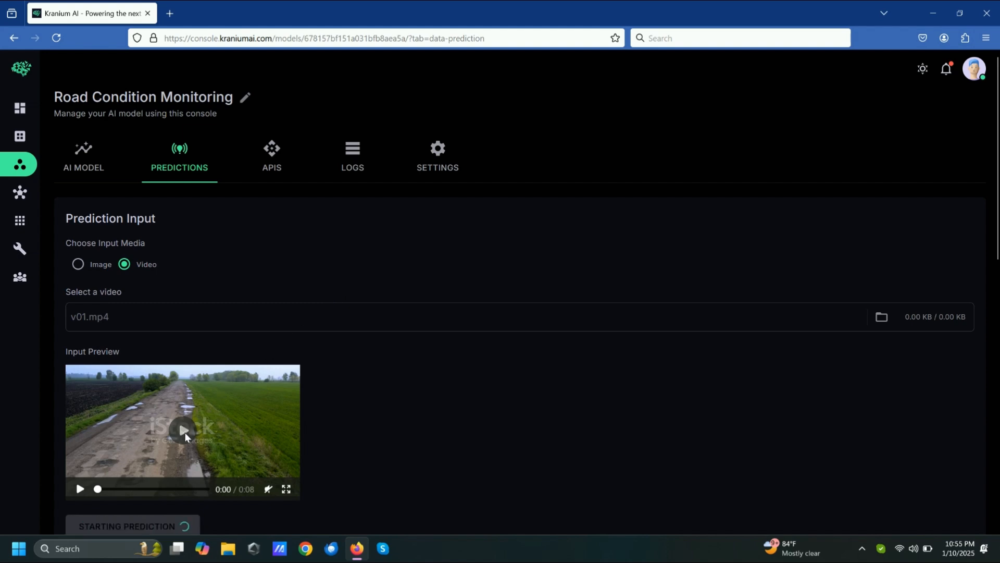
Watch the input preview video in full screen, exit it, and examine the object detection results.
left_click(285, 489)
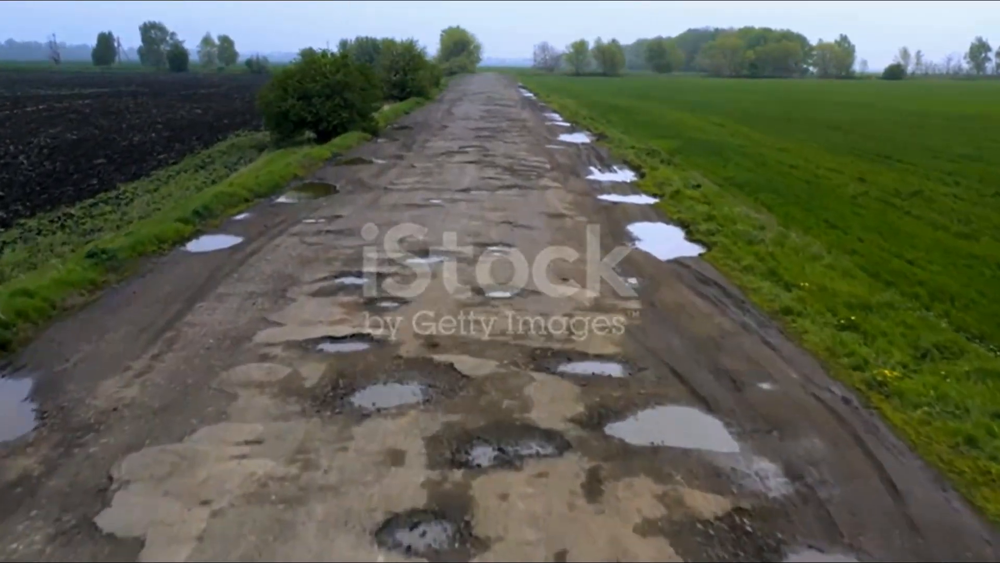
mouse_move(669, 418)
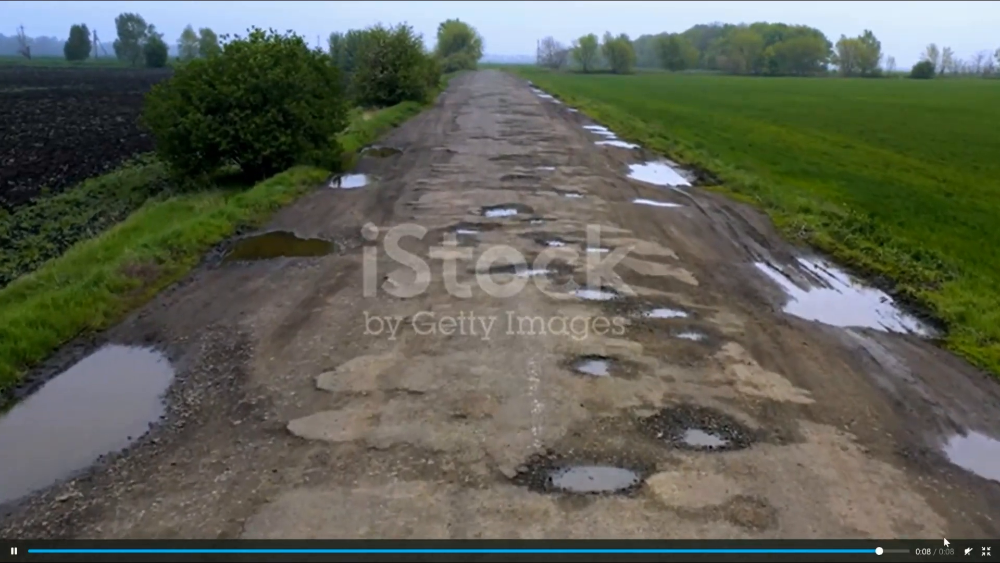
left_click(986, 551)
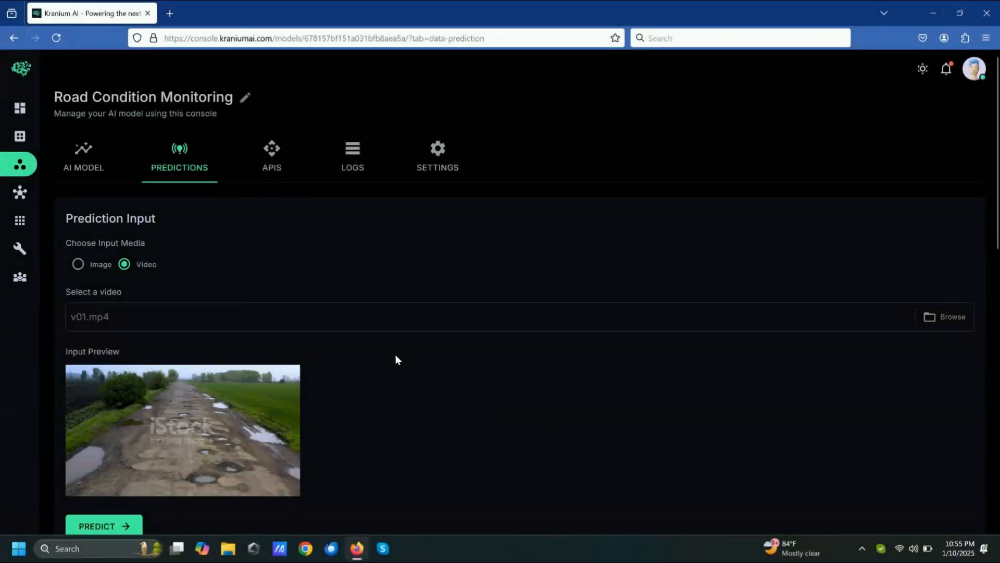
scroll(395, 358, "down", 5)
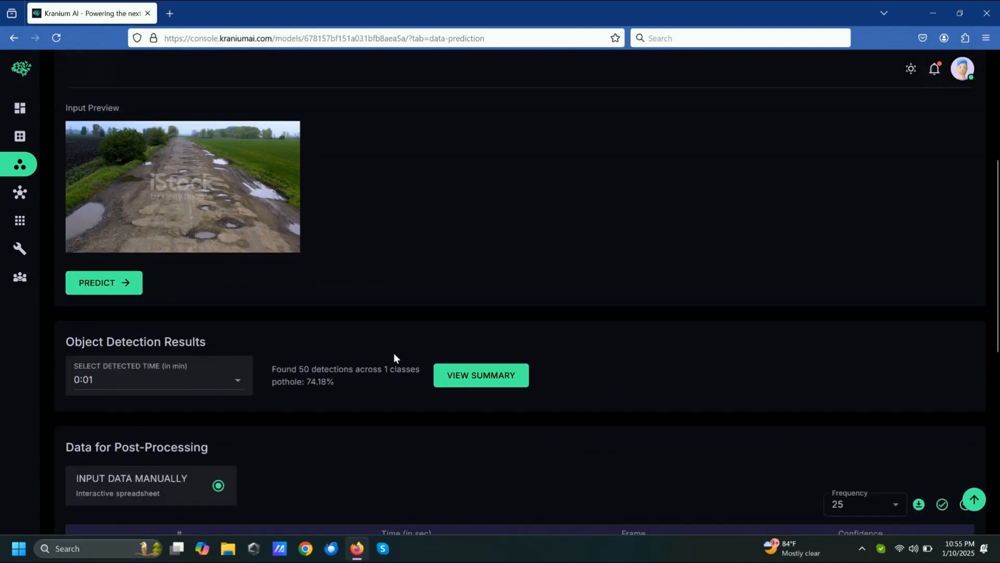
Open the detection summary for the video prediction at 0:01, look through the listed detections, and close it.
scroll(114, 350, "down", 3)
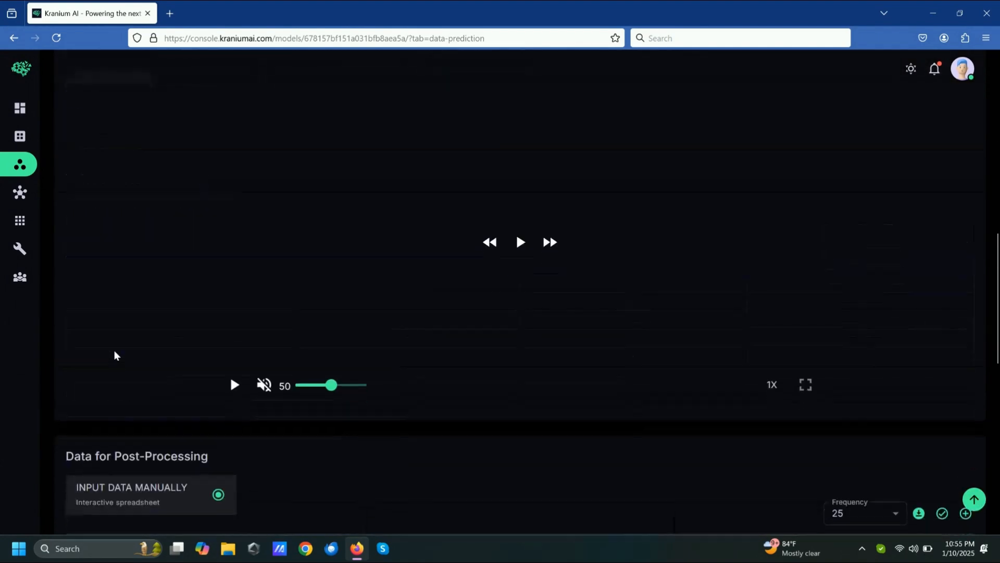
scroll(114, 350, "up", 6)
scroll(127, 351, "up", 3)
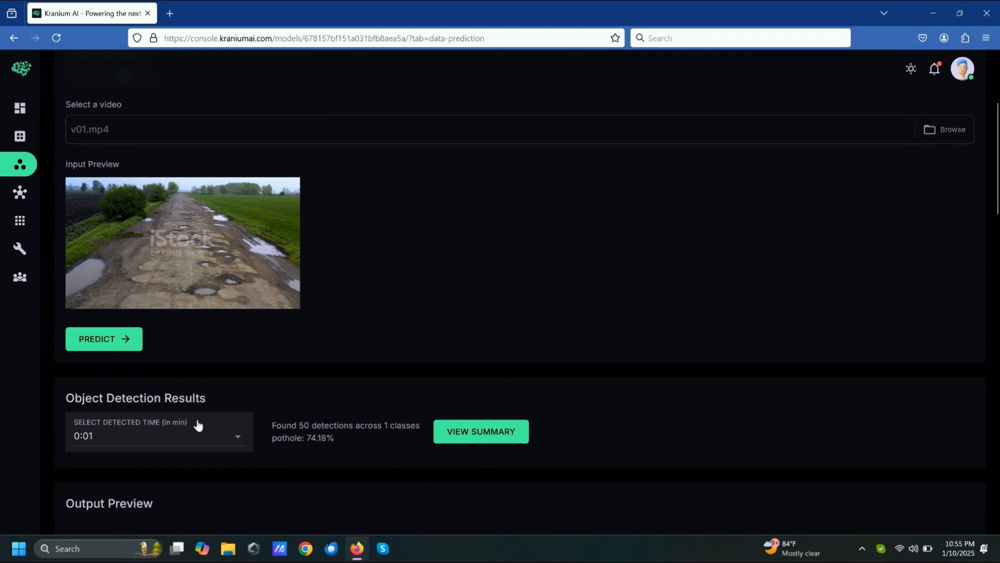
scroll(196, 422, "up", 1)
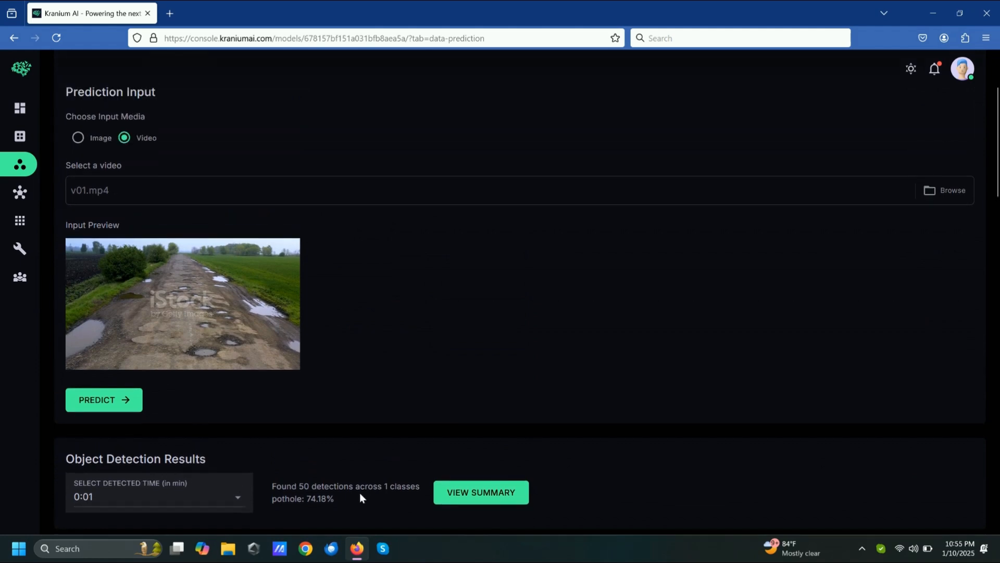
left_click(443, 500)
scroll(482, 232, "down", 2)
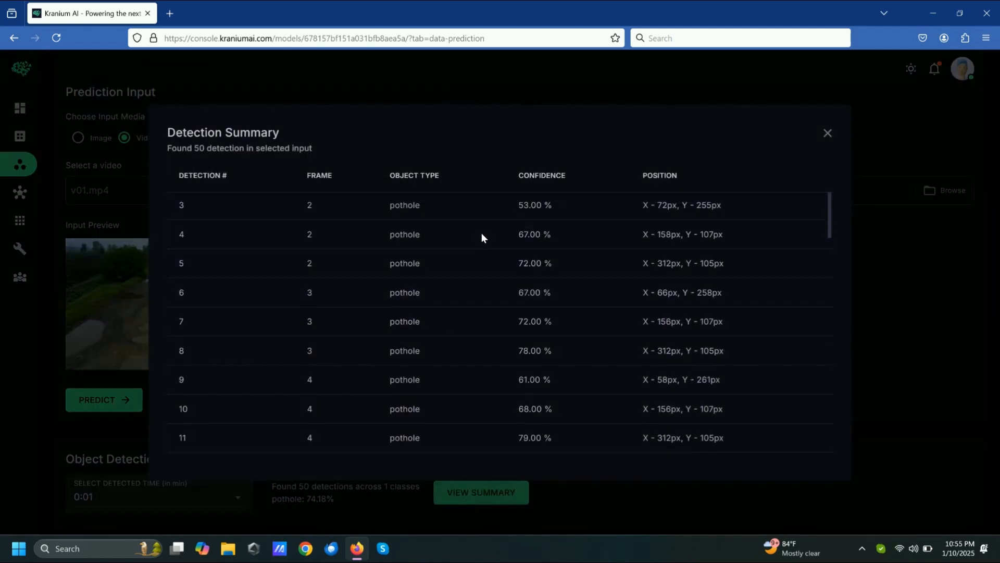
scroll(481, 233, "down", 10)
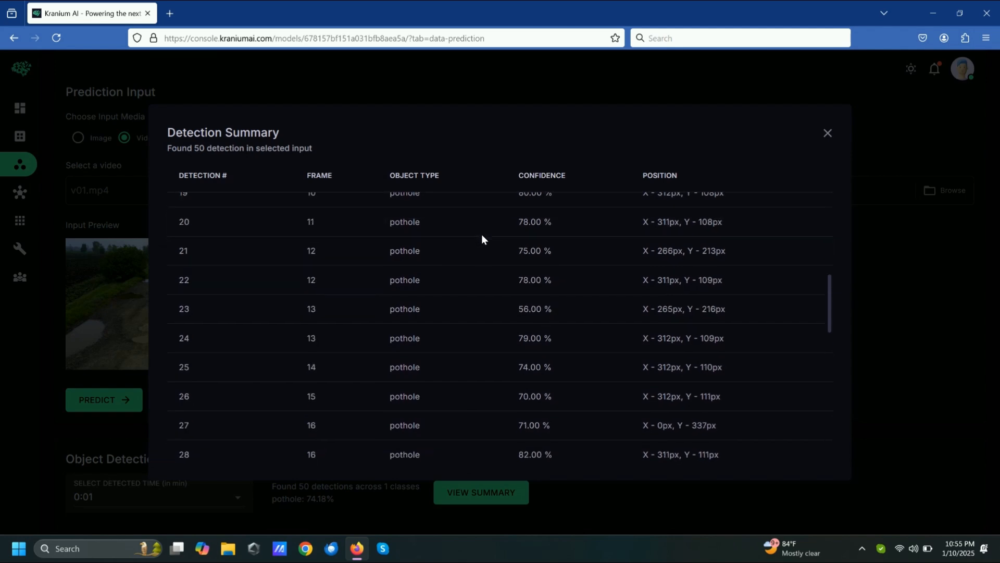
scroll(481, 233, "down", 3)
scroll(482, 233, "up", 8)
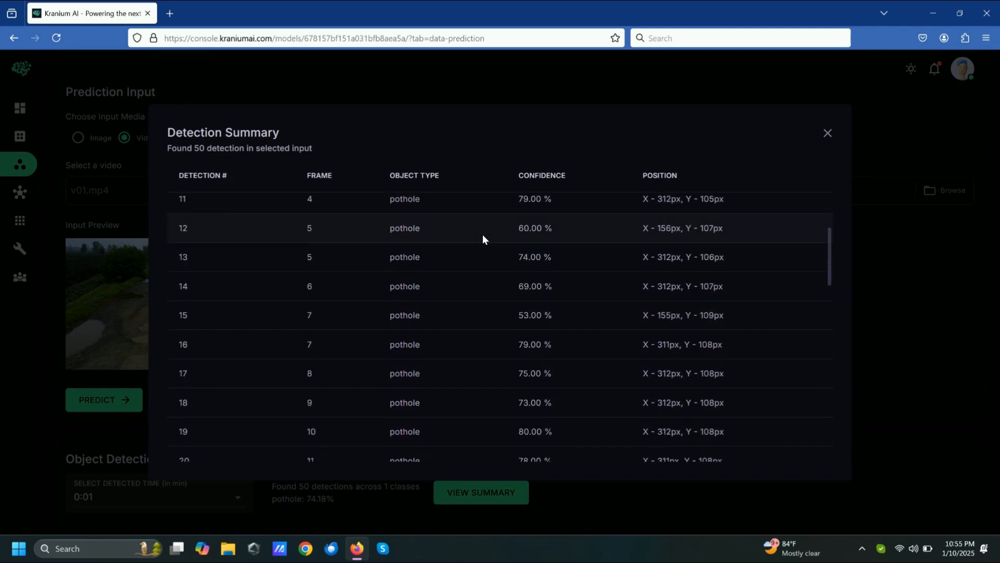
left_click(828, 134)
Play the output preview video with the pothole detections in full screen and exit full screen.
scroll(712, 254, "down", 8)
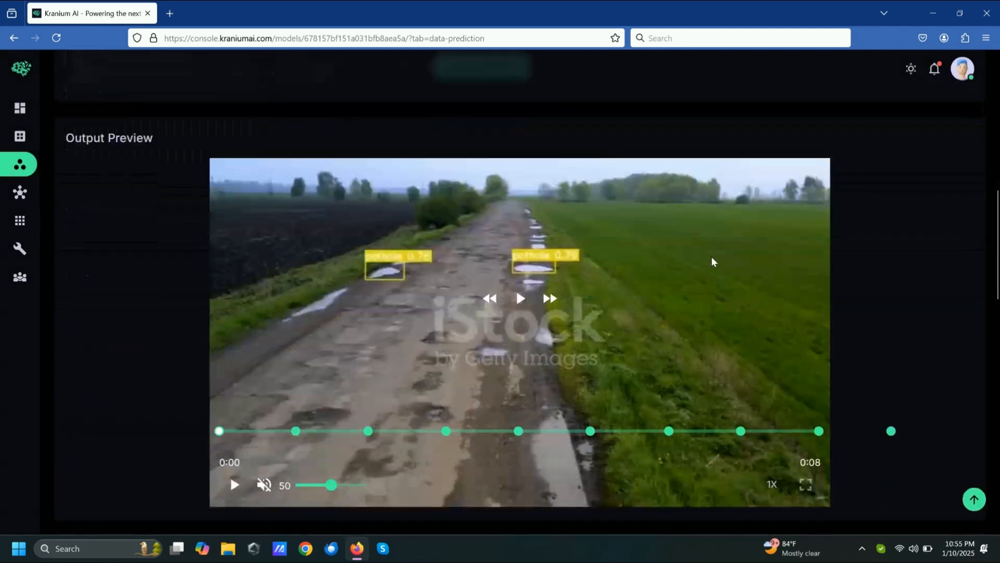
left_click(235, 485)
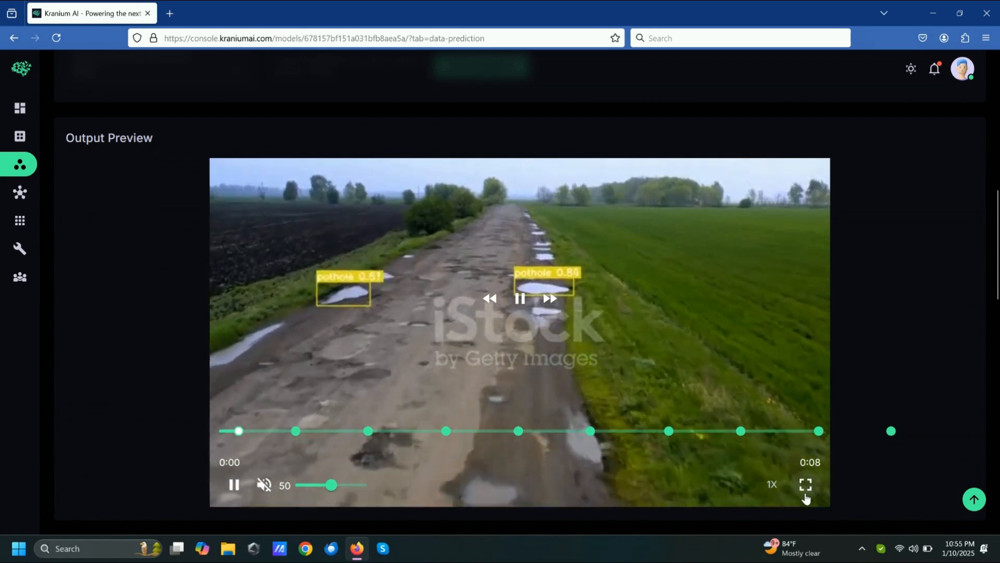
left_click(806, 484)
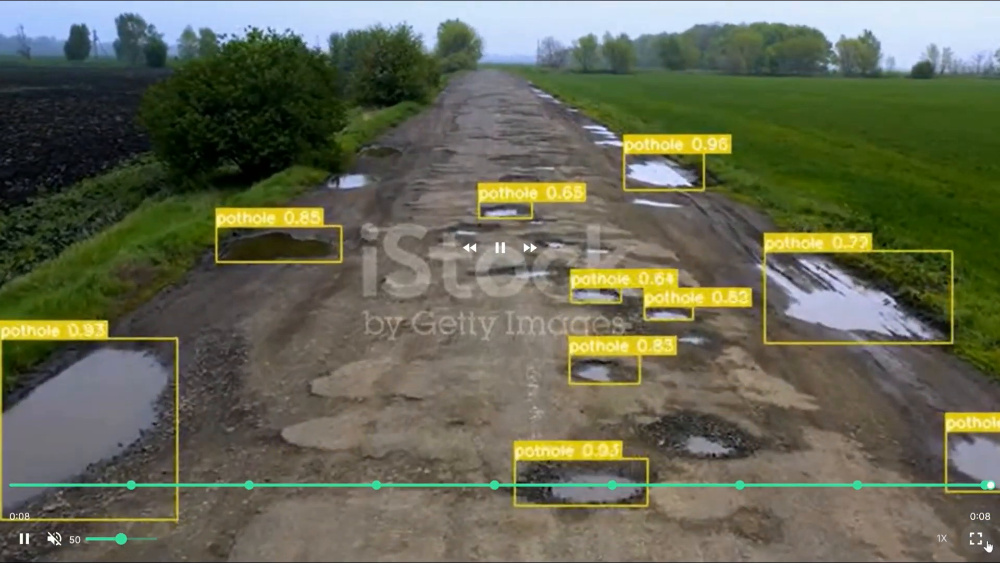
left_click(976, 539)
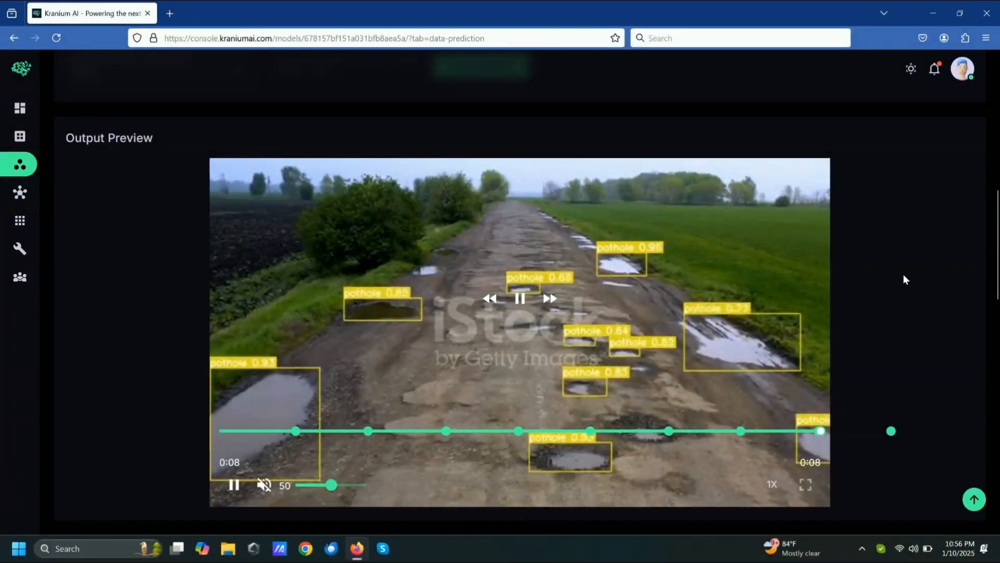
View the Road Condition Monitoring model's API details, declining to save the password in the browser, and go back to AI Models.
scroll(903, 274, "up", 10)
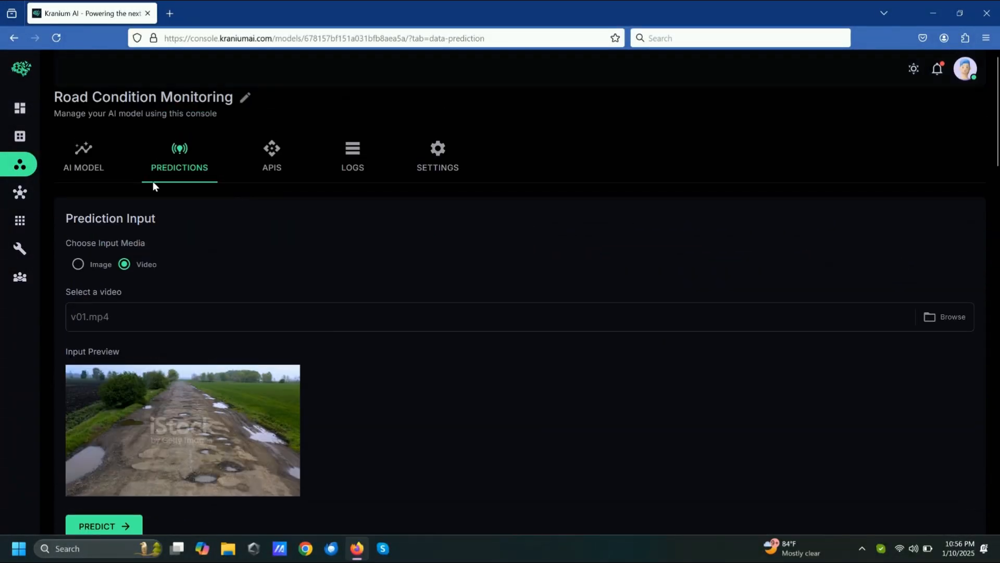
left_click(275, 172)
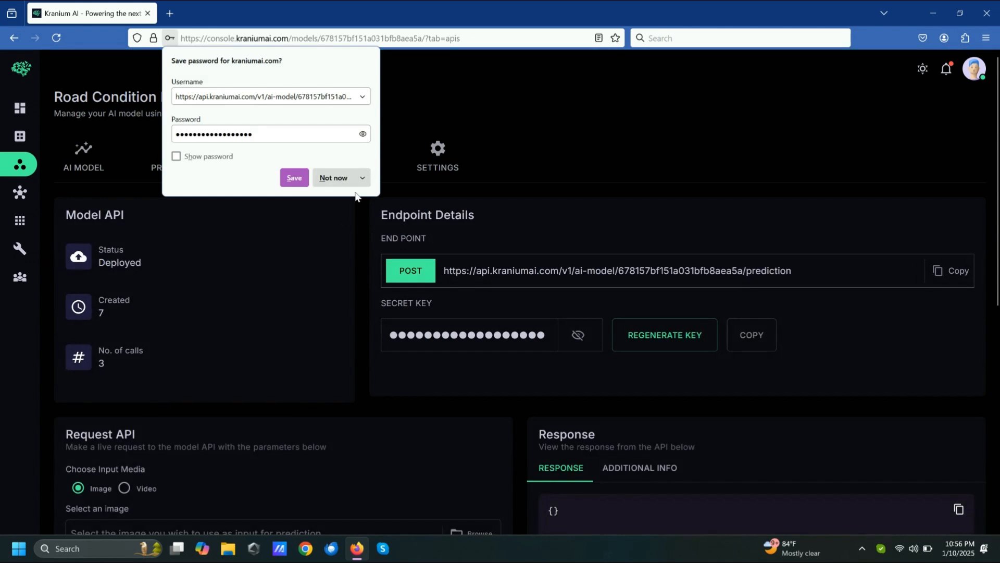
left_click(344, 181)
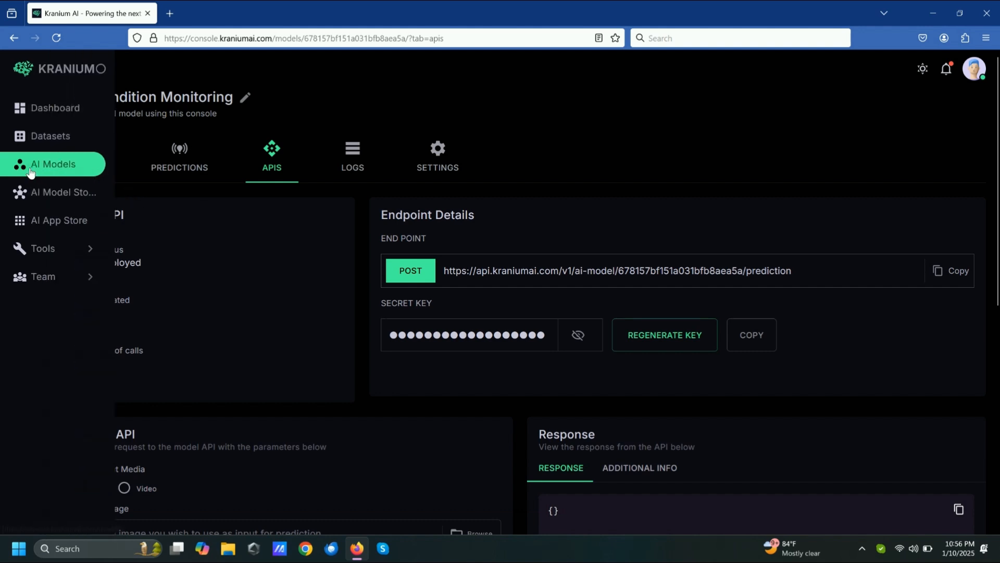
left_click(48, 166)
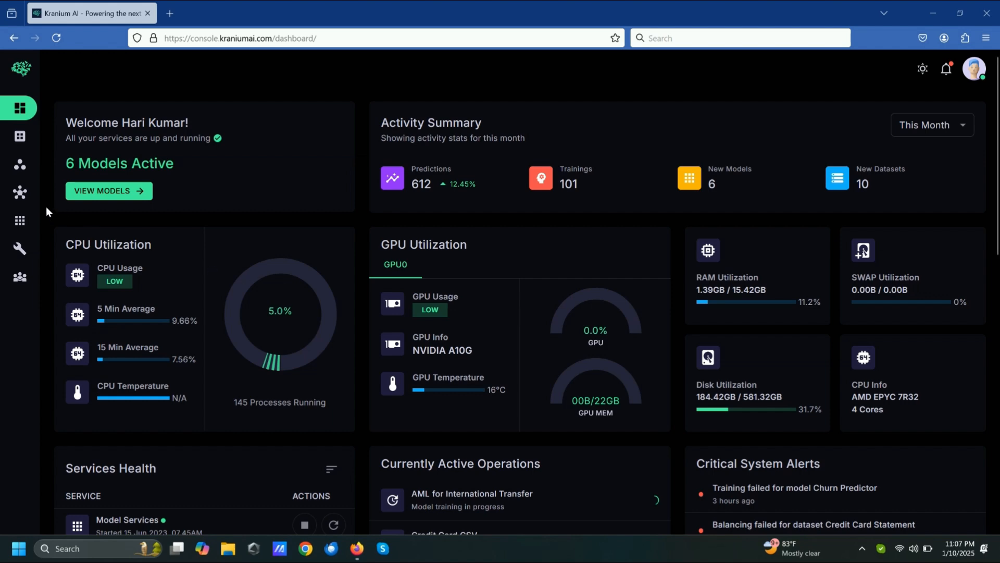
Browse the AI App Store and open the Imagetrix app.
mouse_move(31, 201)
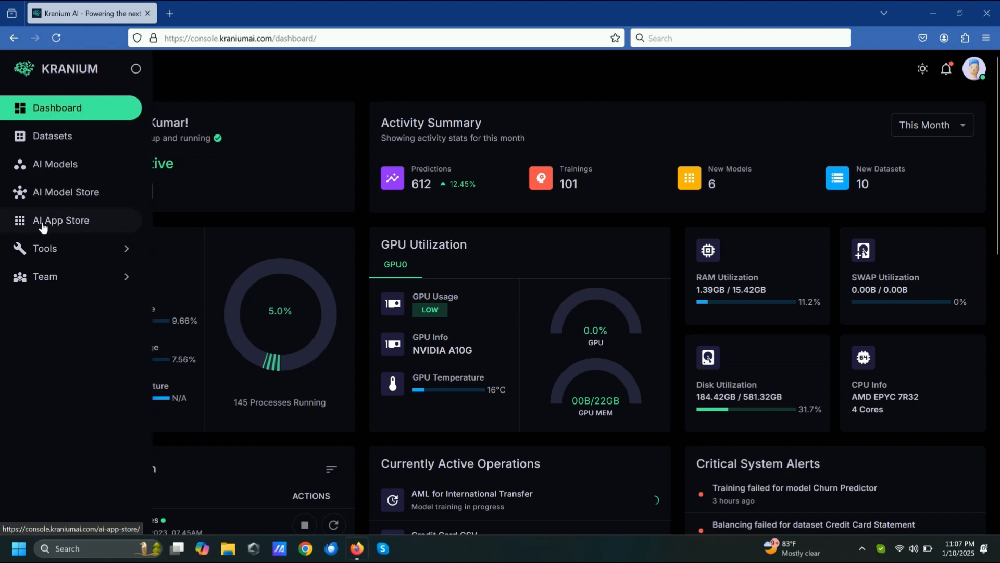
left_click(42, 225)
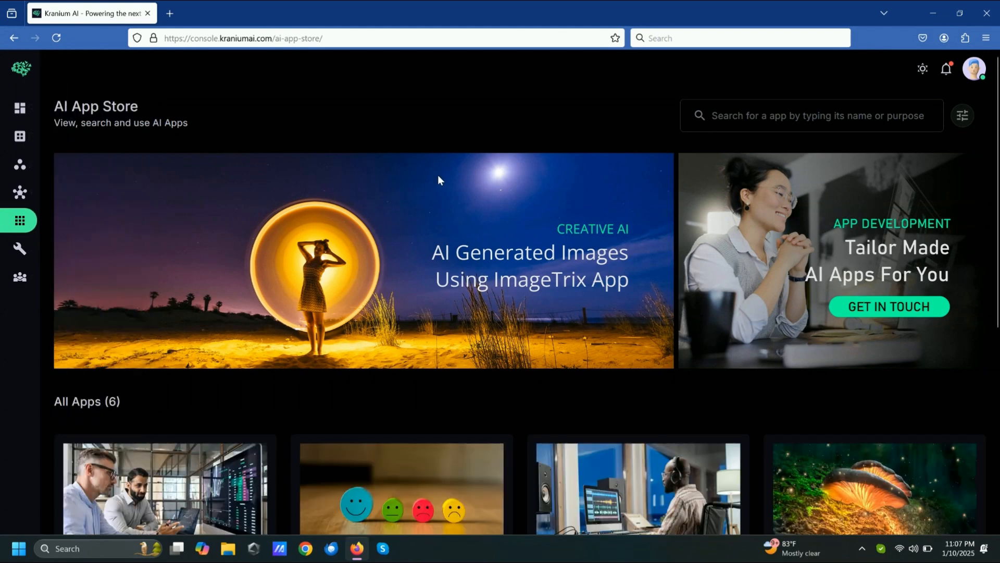
scroll(441, 179, "down", 2)
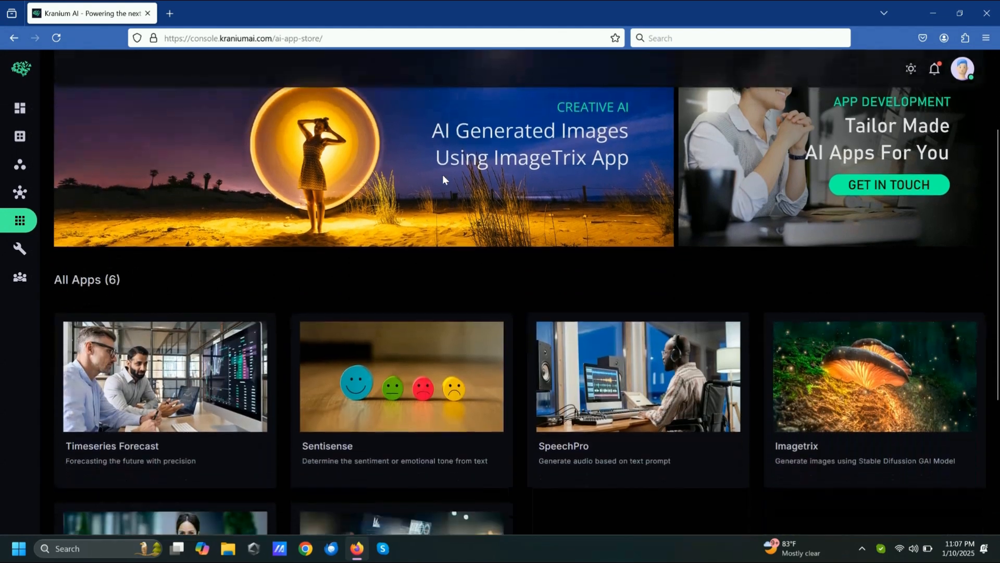
scroll(444, 179, "down", 1)
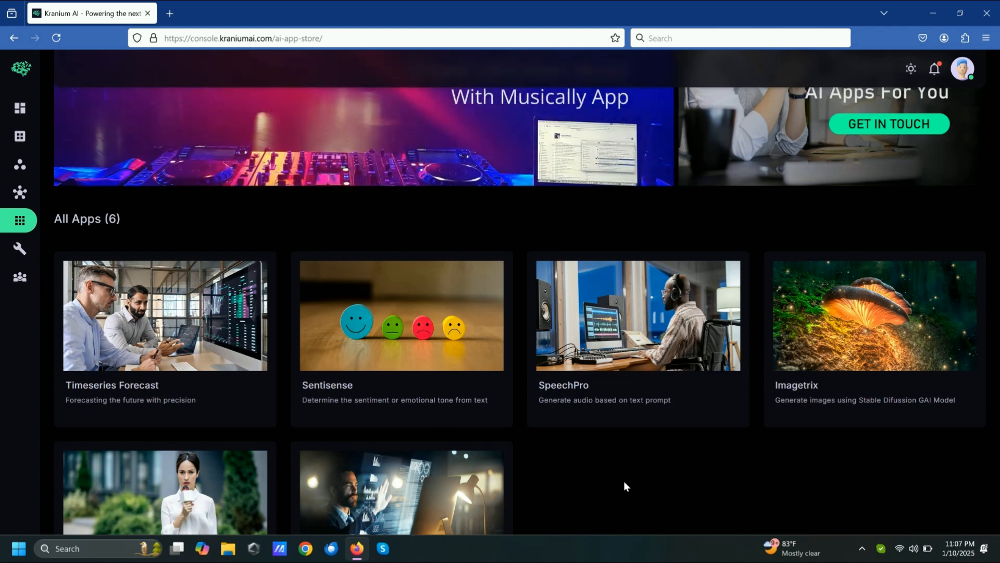
left_click(834, 383)
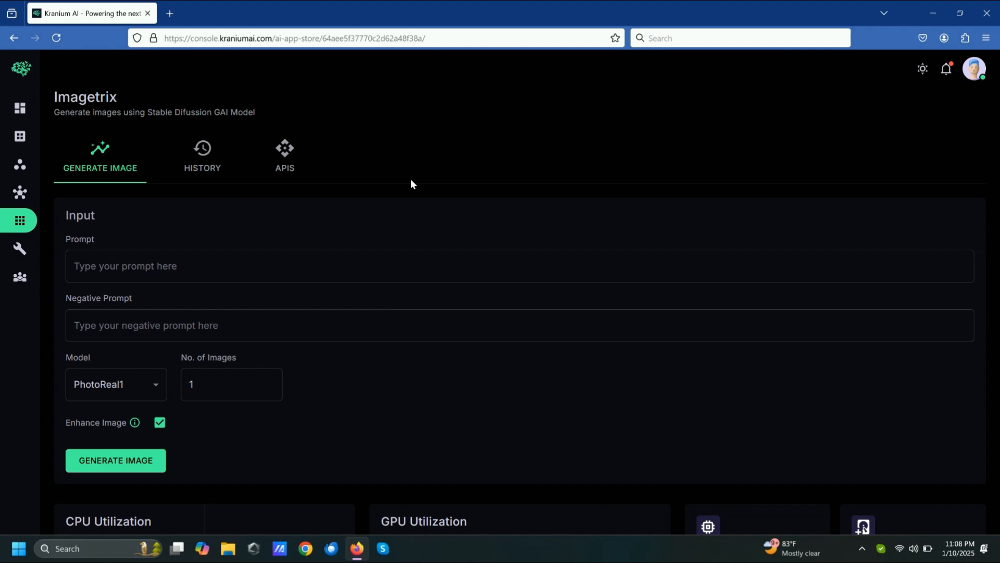
Generate one enhanced image from the prompt "Mcdonalds on the moon" with the PhotoReal1 model and examine the result.
left_click(254, 273)
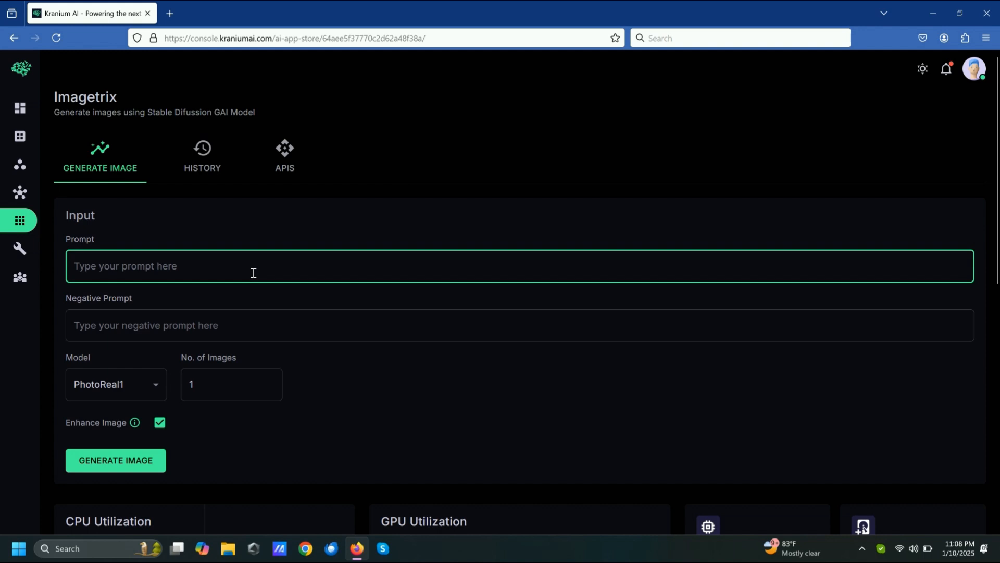
type("Mcdonalds ")
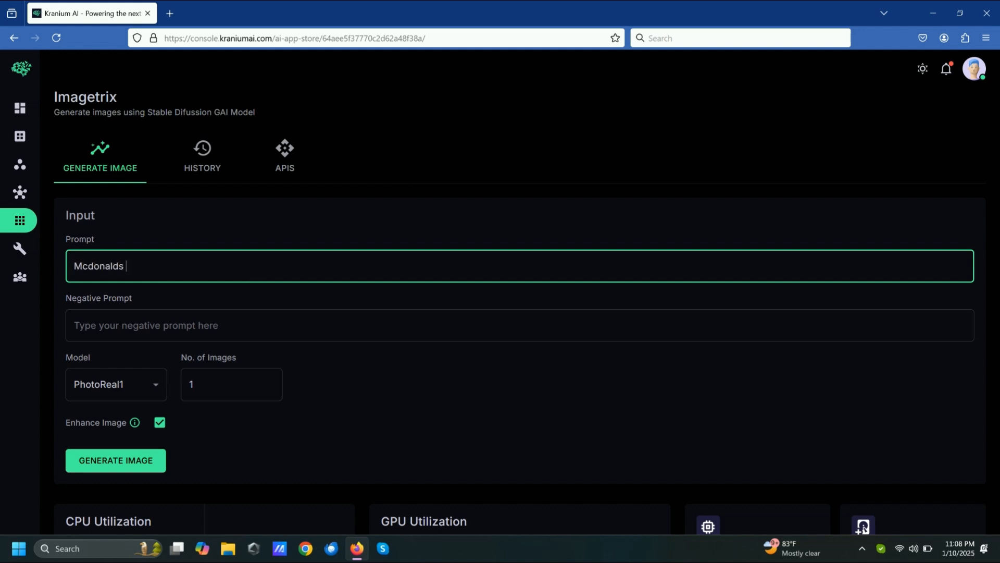
type("on the moon")
left_click(337, 392)
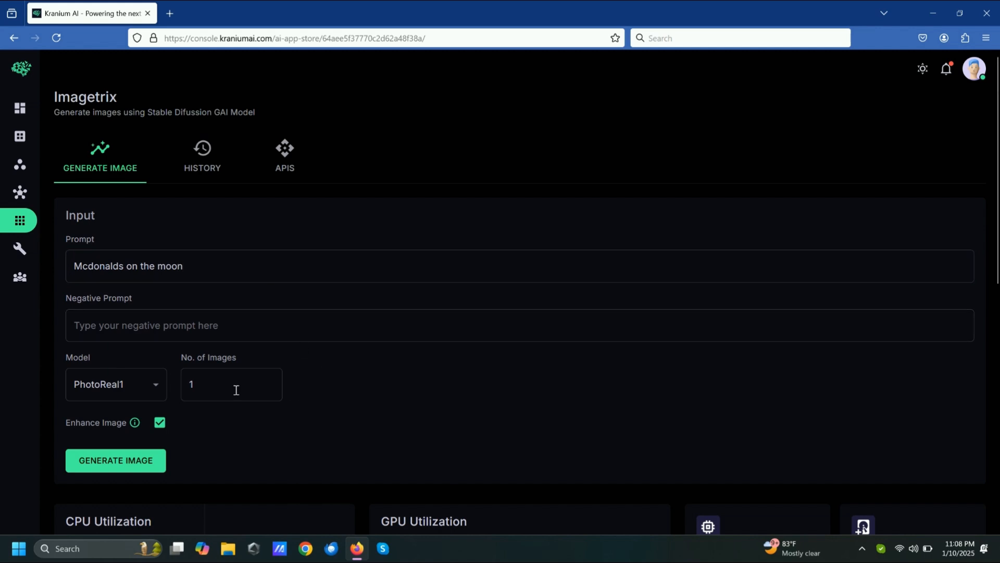
left_click(157, 391)
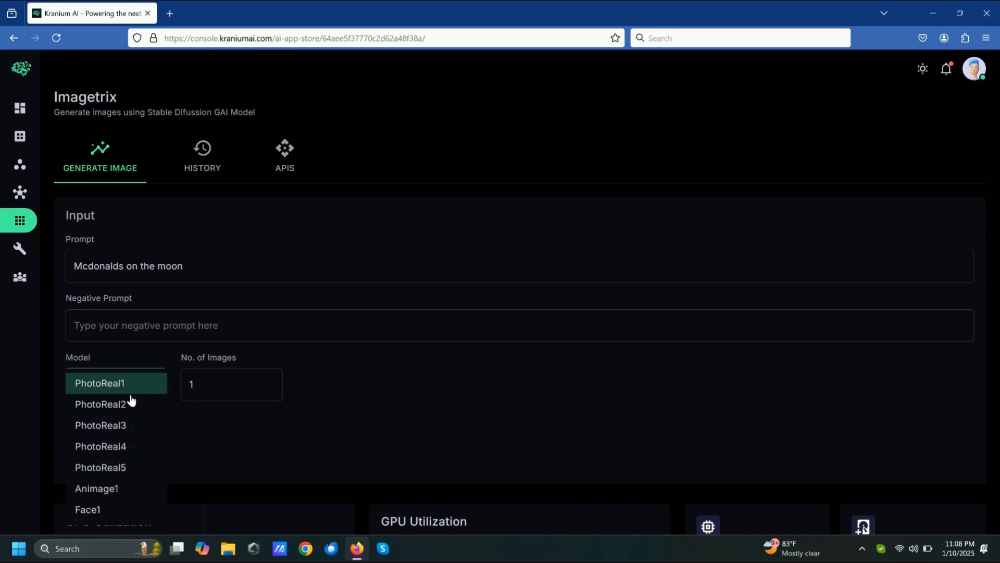
left_click(325, 400)
left_click(130, 462)
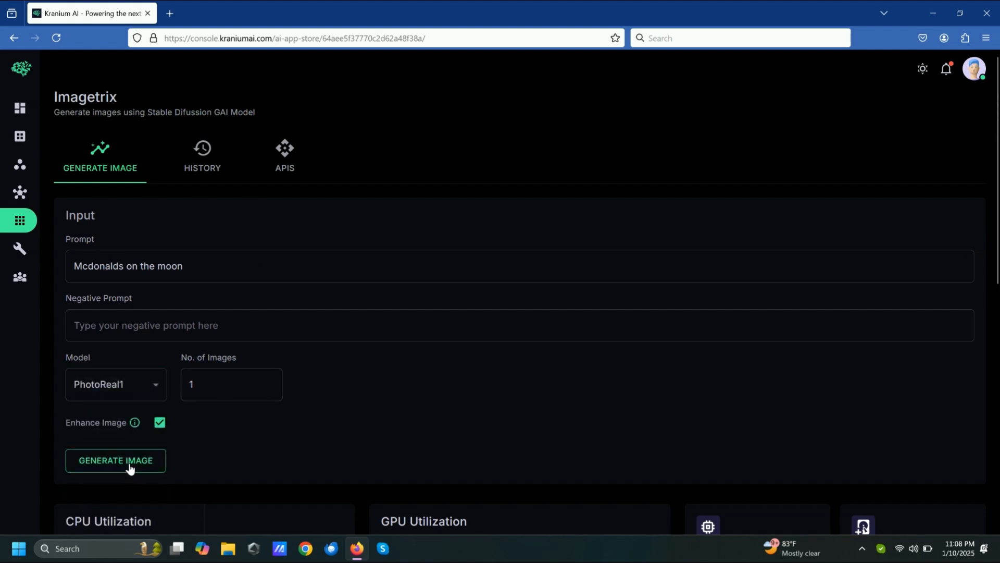
scroll(389, 361, "down", 4)
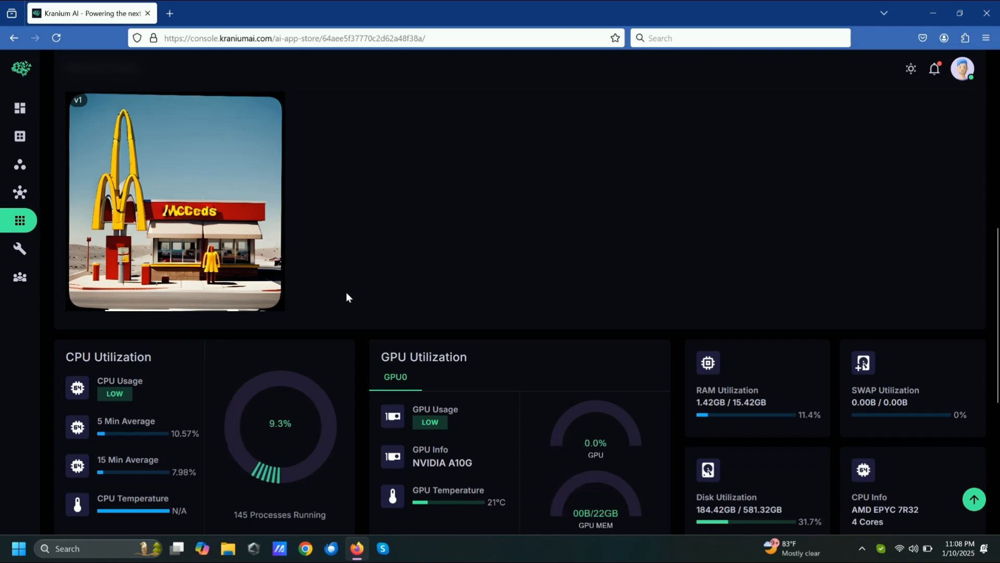
scroll(346, 298, "up", 5)
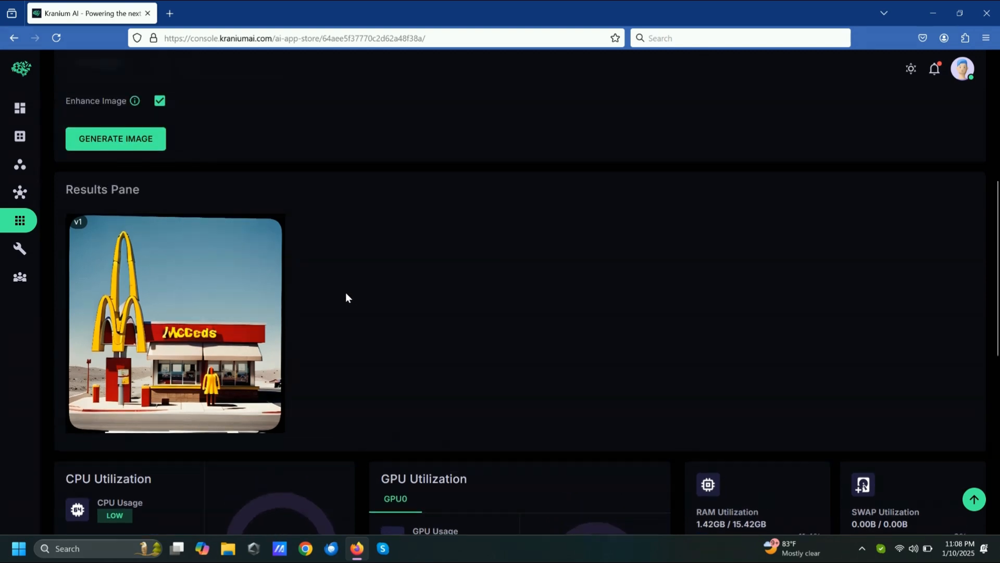
scroll(348, 298, "up", 4)
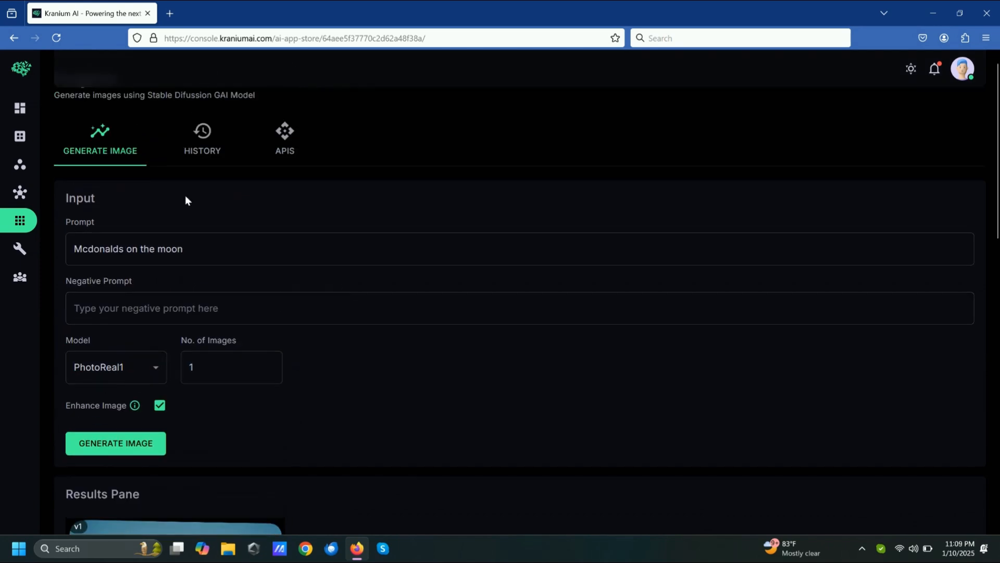
Return to the AI App Store and open the Face2Talk app.
left_click(57, 227)
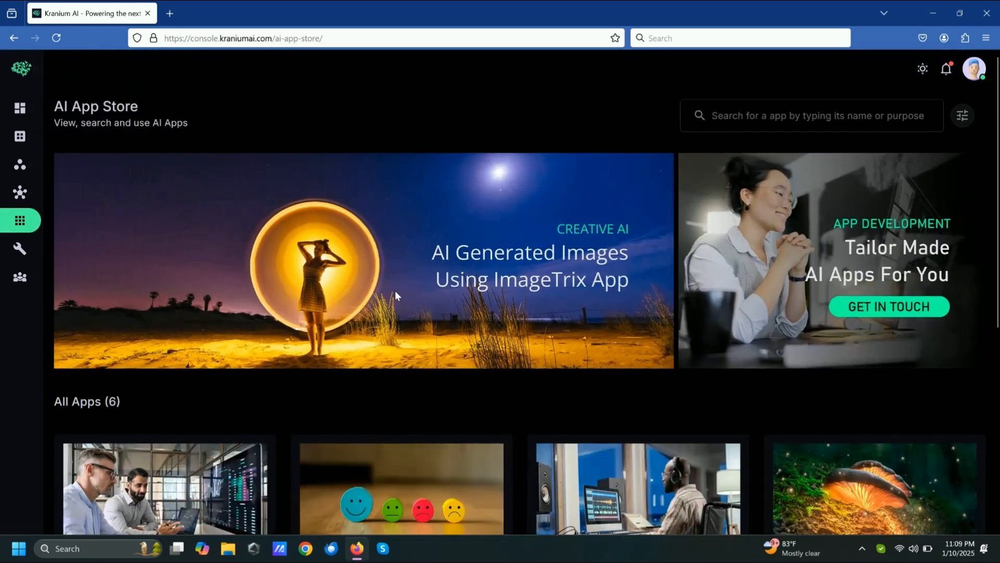
scroll(475, 313, "down", 3)
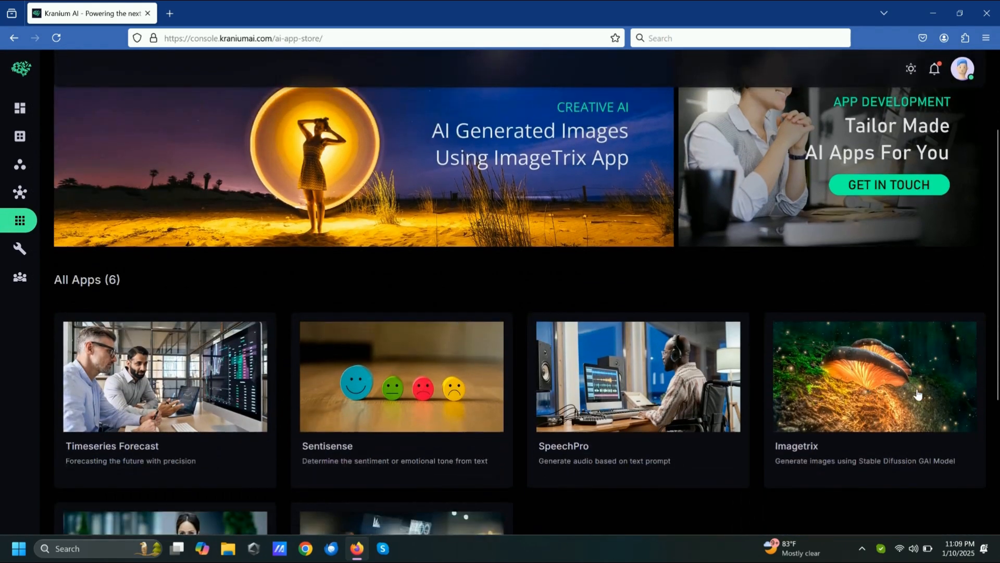
scroll(198, 411, "down", 2)
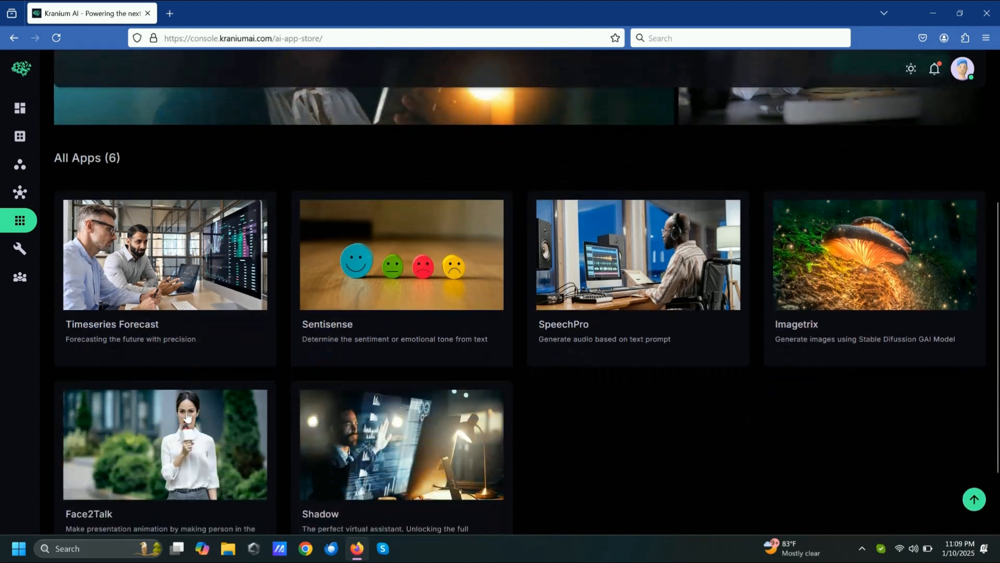
left_click(196, 431)
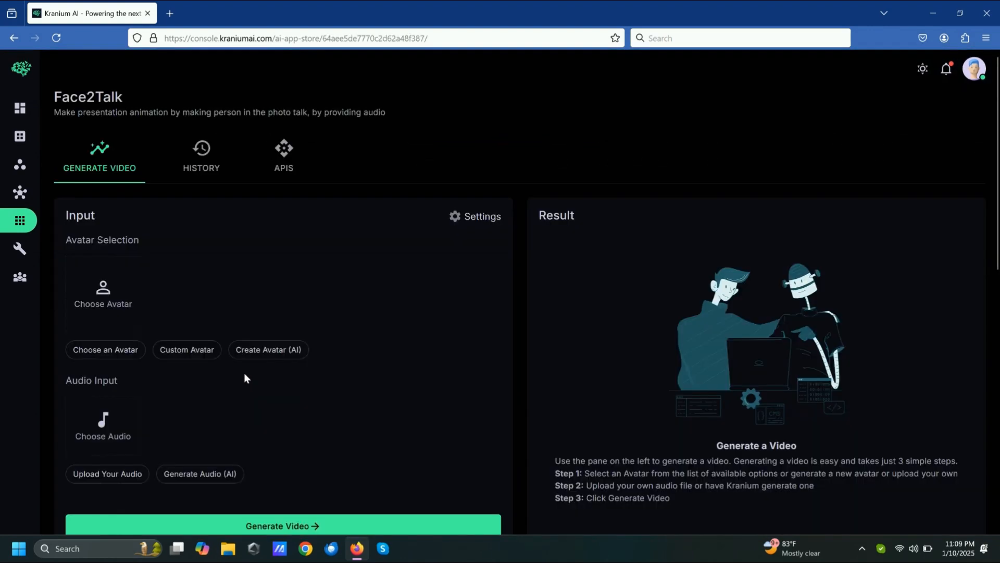
Look over Face2Talk's video generation inputs and API endpoint details, and go back to the AI App Store.
scroll(219, 364, "down", 2)
scroll(172, 354, "up", 2)
left_click(288, 162)
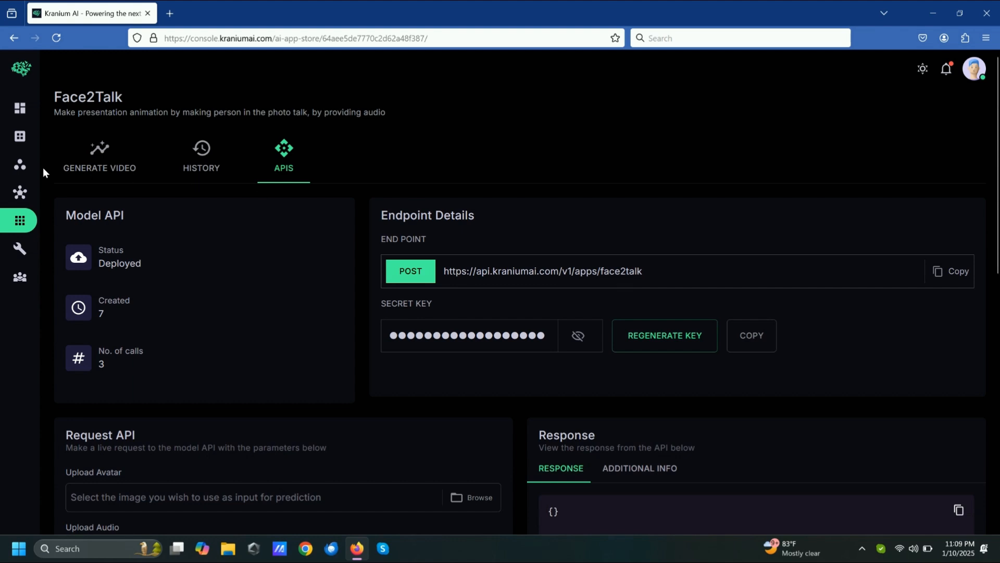
left_click(36, 219)
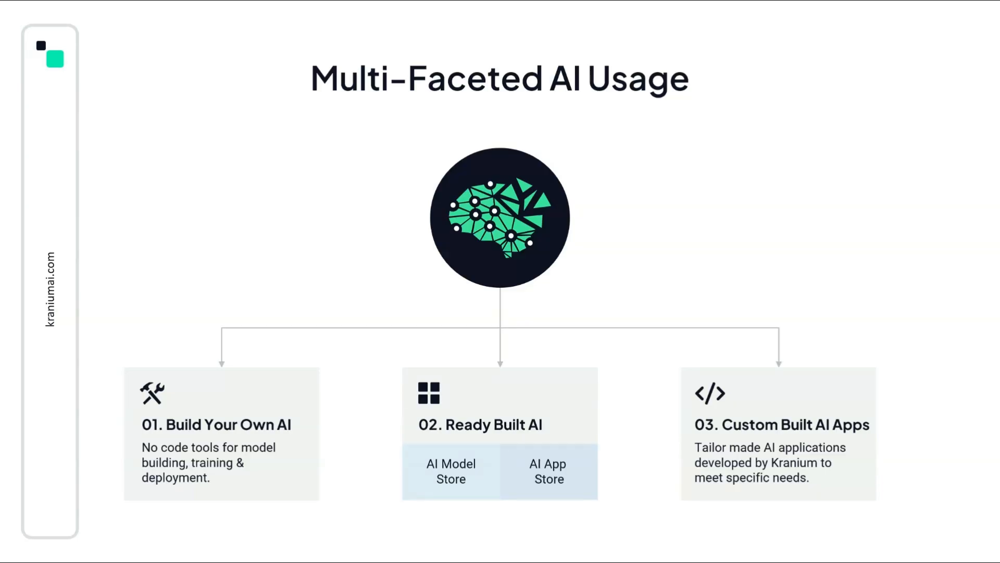
key("Right")
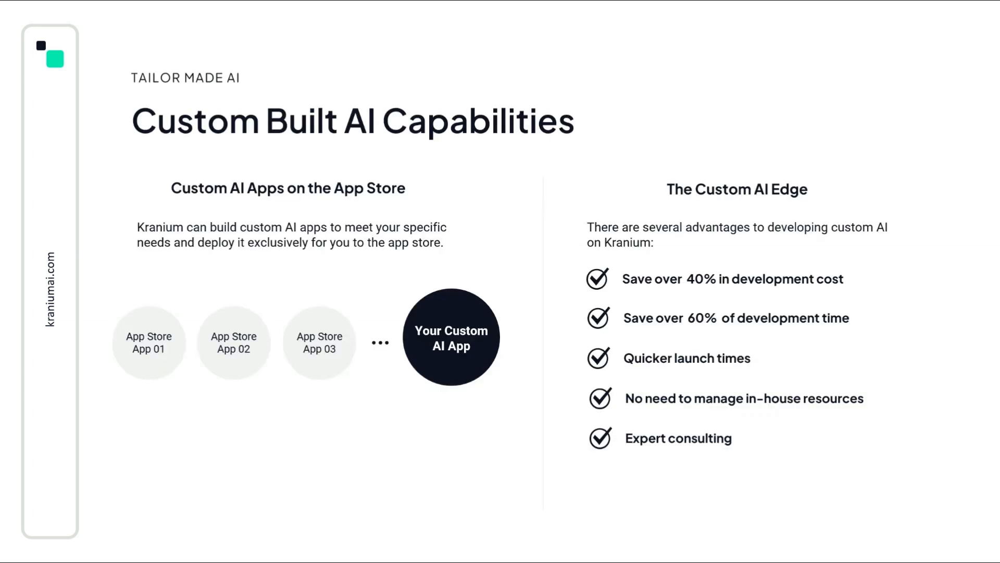